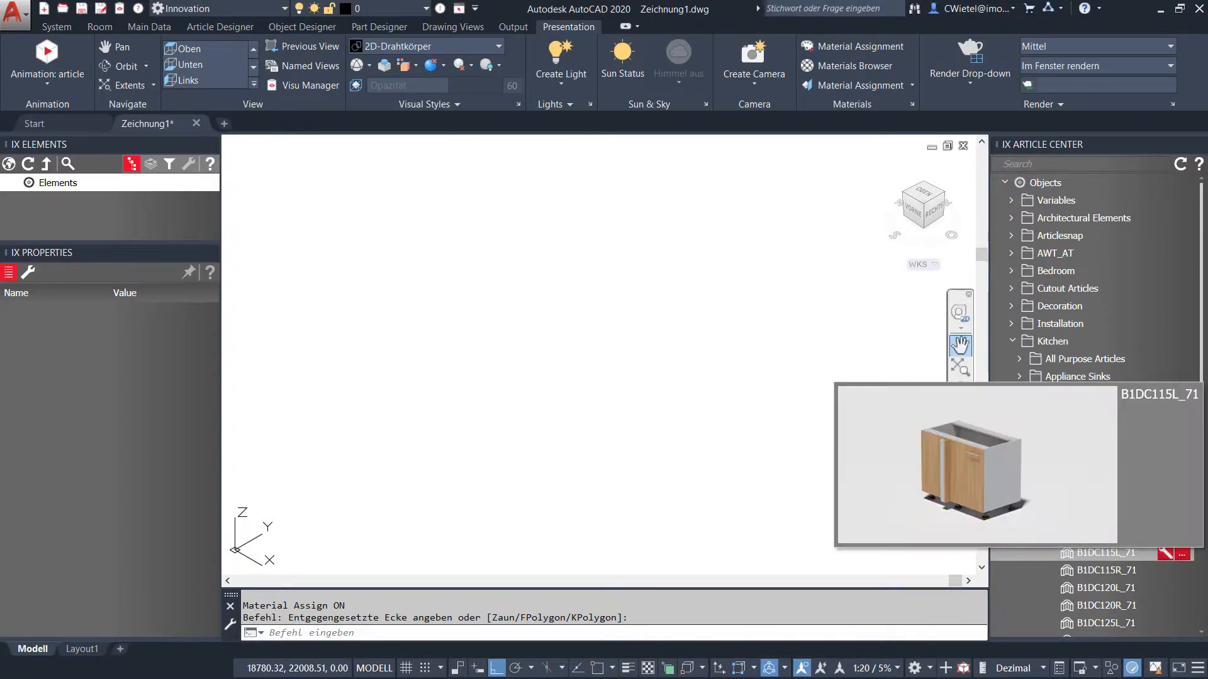
Insert the corner base cabinet B1DC115L_71 from the article library into the drawing
{"action": "left_click", "coordinate": [1105, 553]}
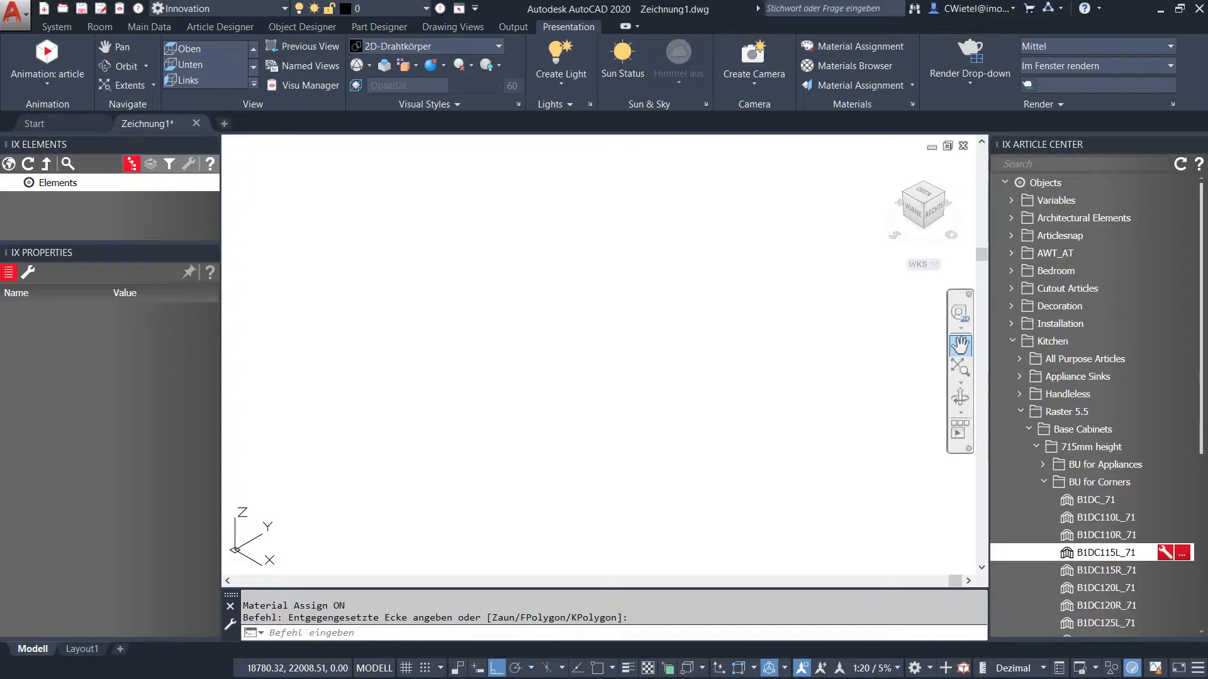
{"action": "double_click", "coordinate": [1105, 553]}
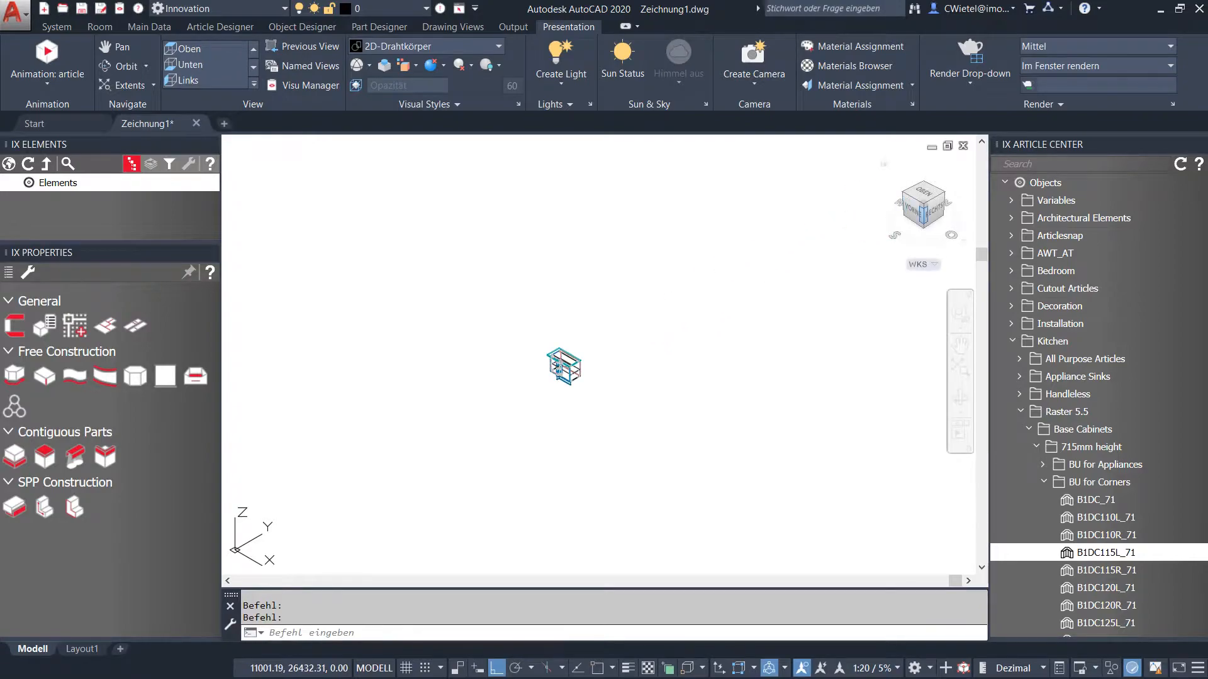
{"action": "middle_click", "coordinate": [568, 402]}
{"action": "middle_click", "coordinate": [568, 402]}
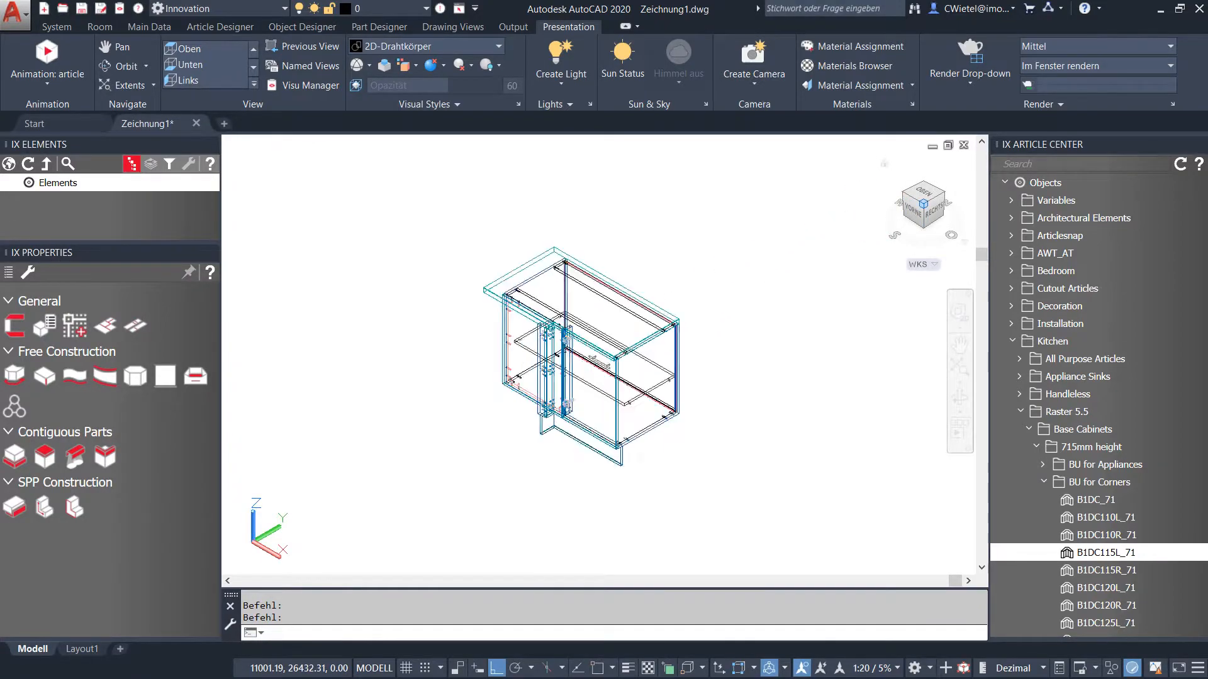
Examine the door hinges and dowel connections of the corner cabinet up close
{"action": "scroll", "coordinate": [584, 346], "scroll_direction": "up", "scroll_amount": 6}
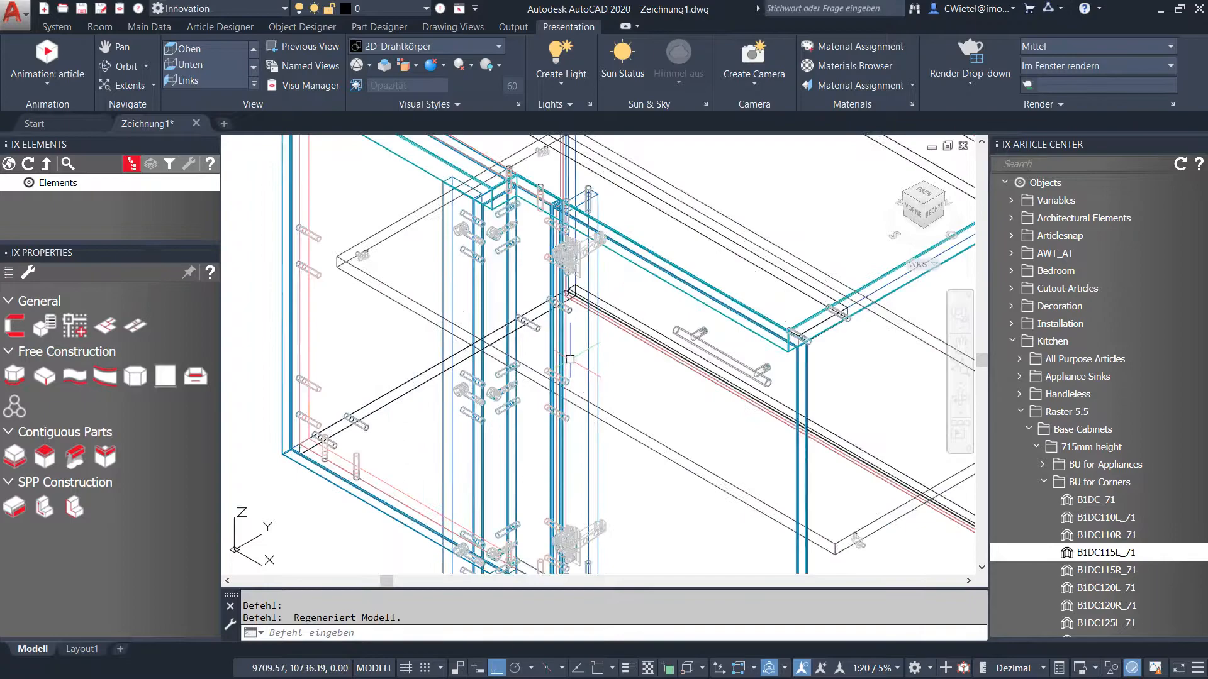
{"action": "scroll", "coordinate": [568, 192], "scroll_direction": "up", "scroll_amount": 4}
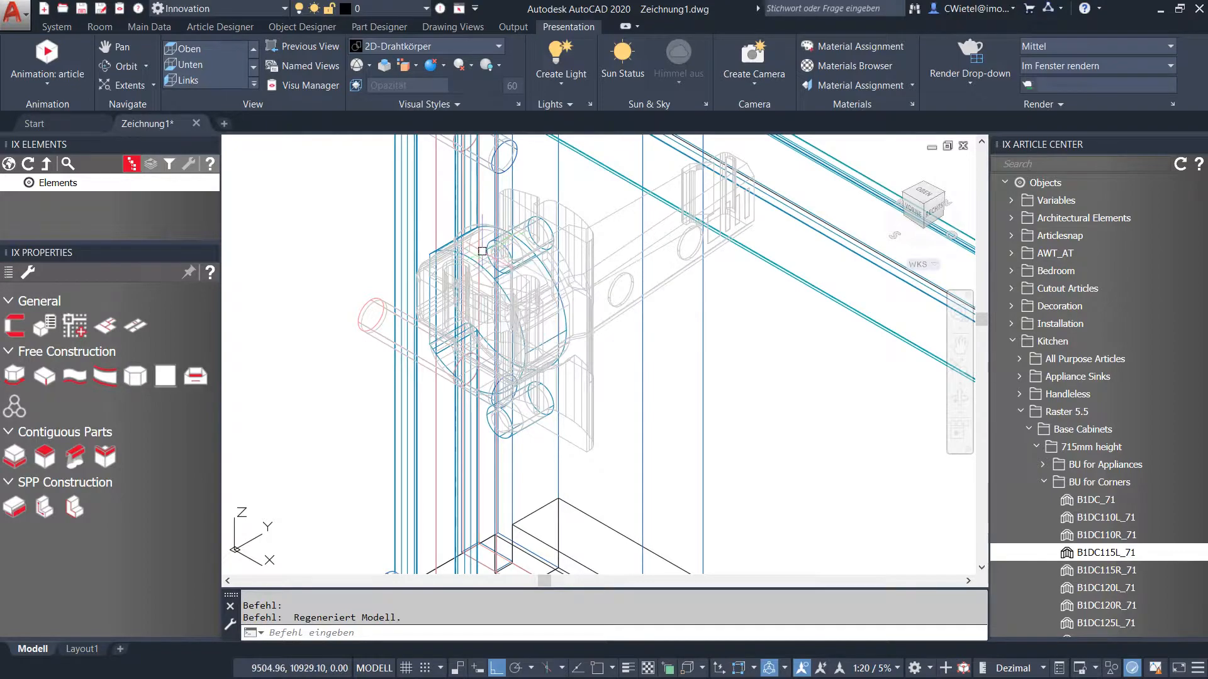
{"action": "scroll", "coordinate": [482, 251], "scroll_direction": "down", "scroll_amount": 5}
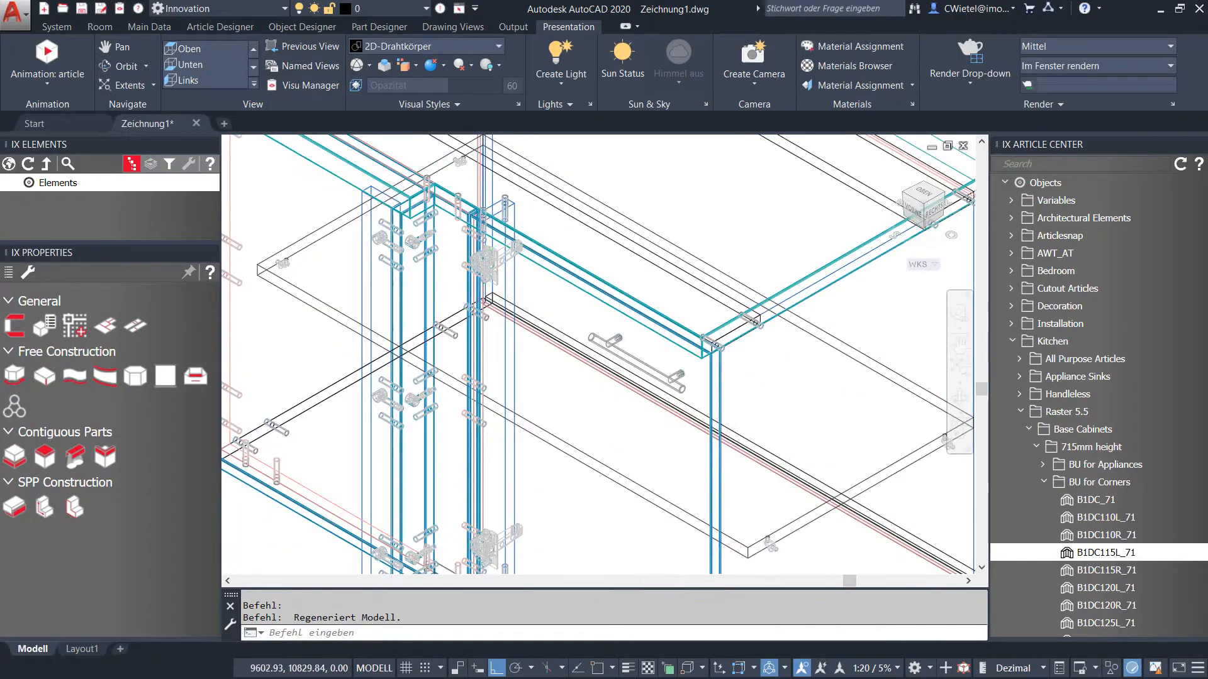
{"action": "scroll", "coordinate": [481, 309], "scroll_direction": "down", "scroll_amount": 3}
{"action": "scroll", "coordinate": [486, 498], "scroll_direction": "up", "scroll_amount": 5}
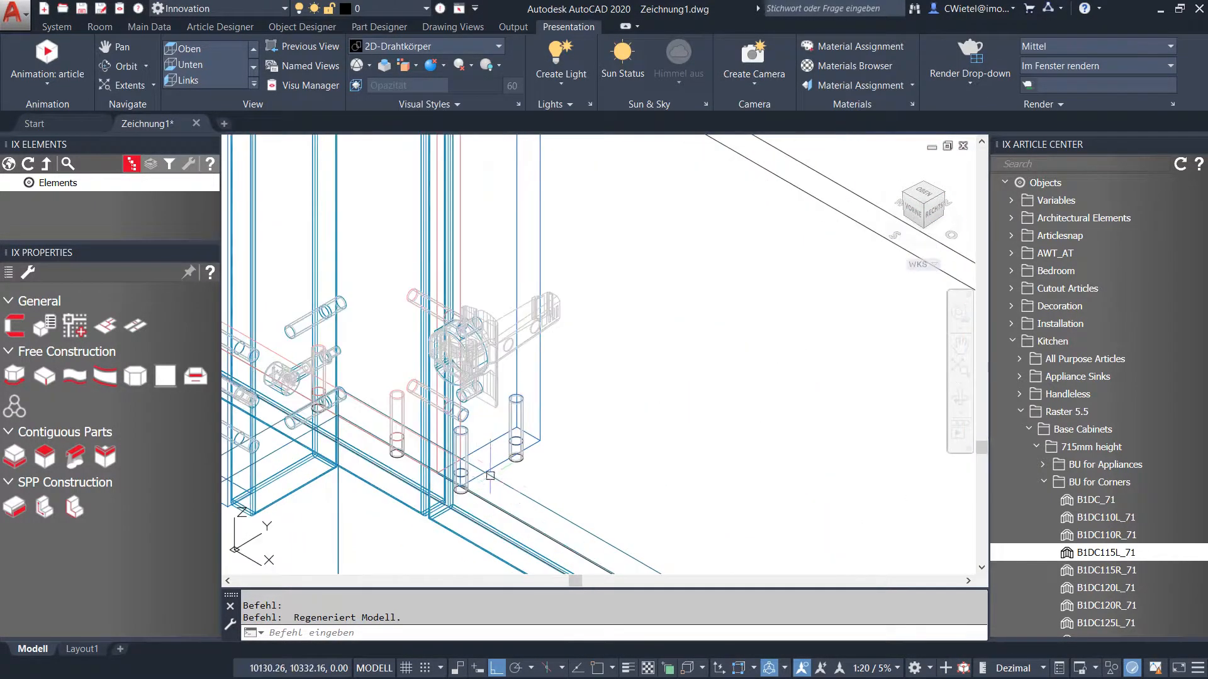
{"action": "scroll", "coordinate": [492, 419], "scroll_direction": "up", "scroll_amount": 2}
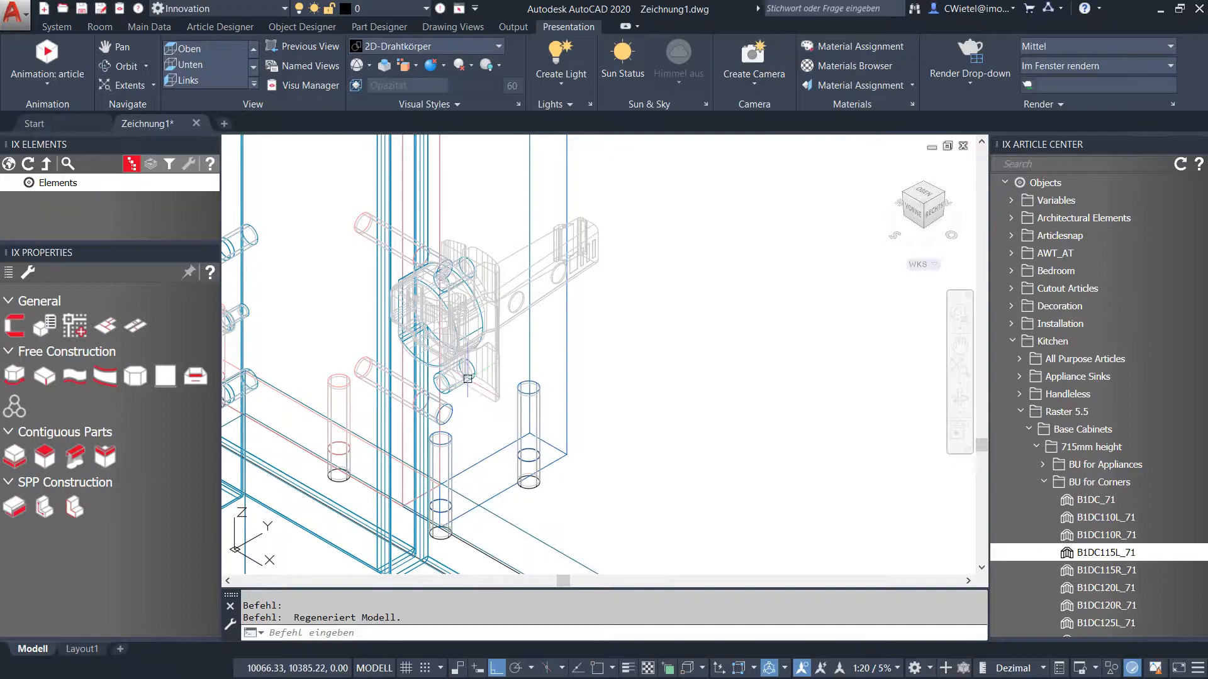
{"action": "scroll", "coordinate": [467, 379], "scroll_direction": "up", "scroll_amount": 3}
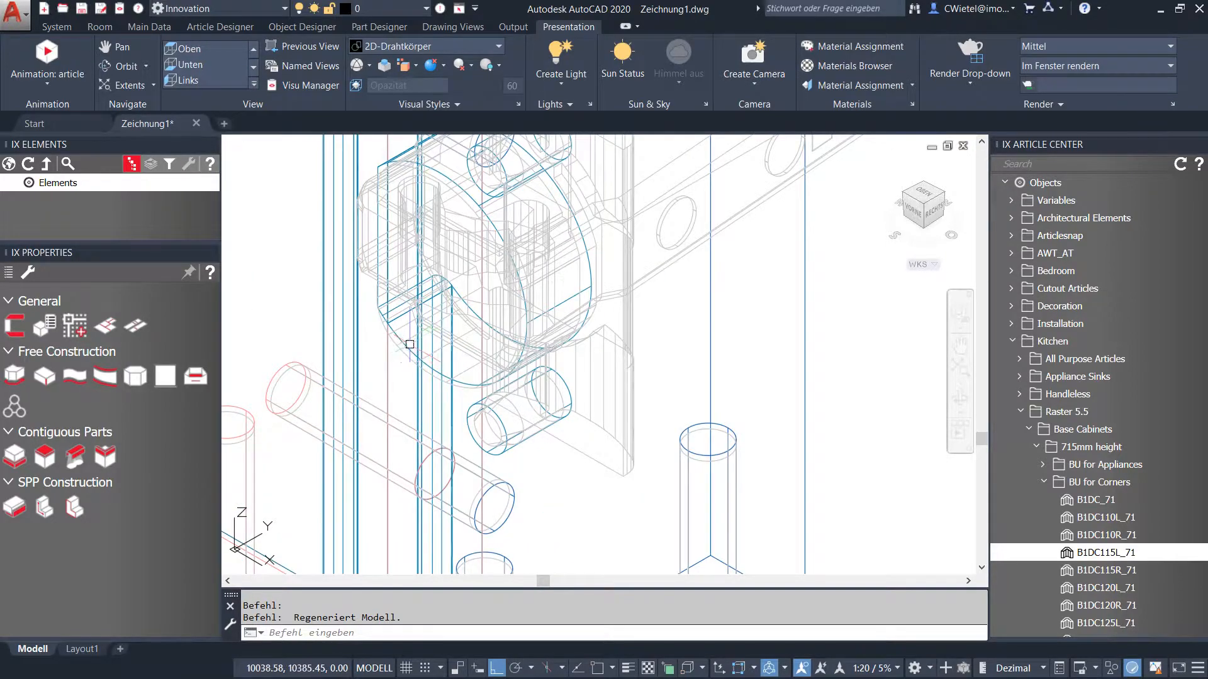
Isolate the corner cabinet's door so that it is displayed on its own
{"action": "left_click", "coordinate": [410, 344]}
{"action": "scroll", "coordinate": [409, 344], "scroll_direction": "down", "scroll_amount": 4}
{"action": "right_click", "coordinate": [692, 420]}
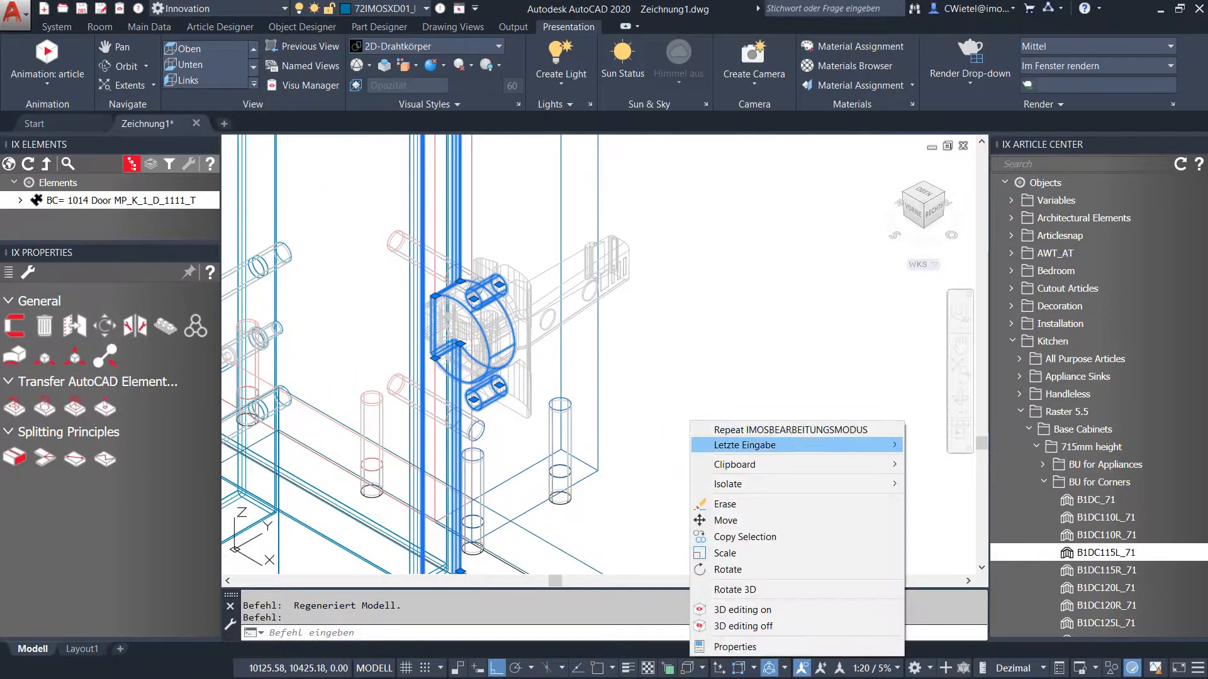
{"action": "mouse_move", "coordinate": [730, 484]}
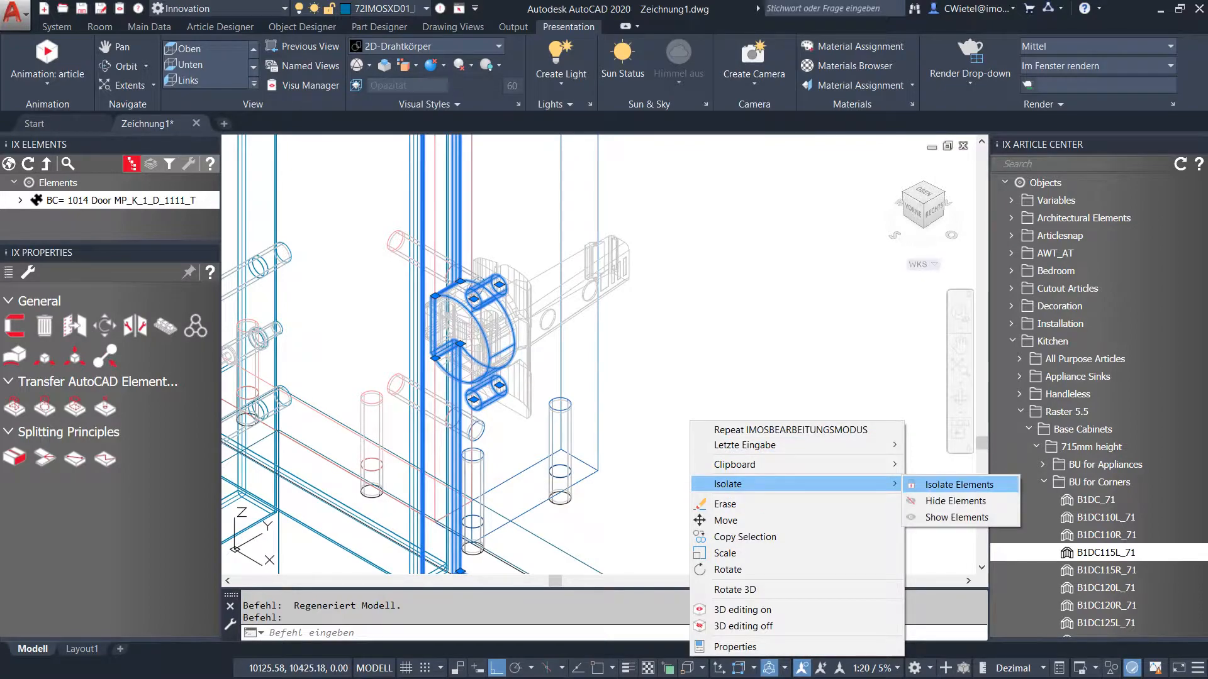
{"action": "left_click", "coordinate": [956, 484]}
{"action": "scroll", "coordinate": [560, 377], "scroll_direction": "down", "scroll_amount": 4}
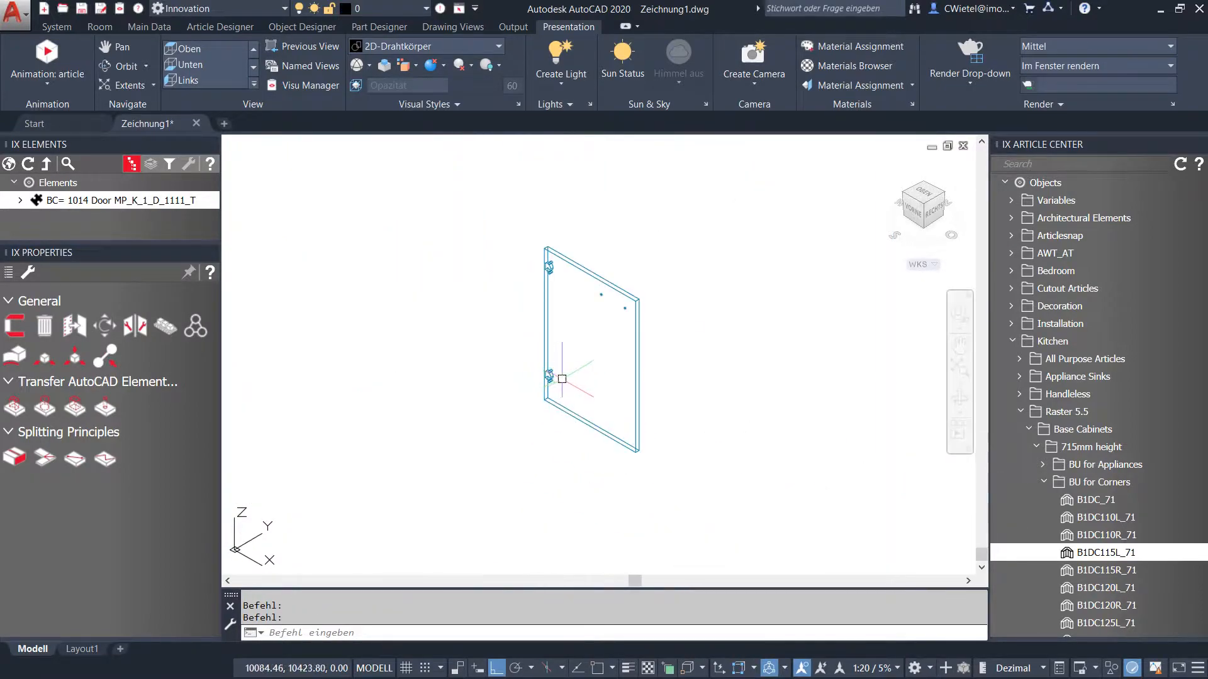
Switch on 3D editing for the isolated door and examine its handle and hinge drillings
{"action": "scroll", "coordinate": [643, 307], "scroll_direction": "up", "scroll_amount": 2}
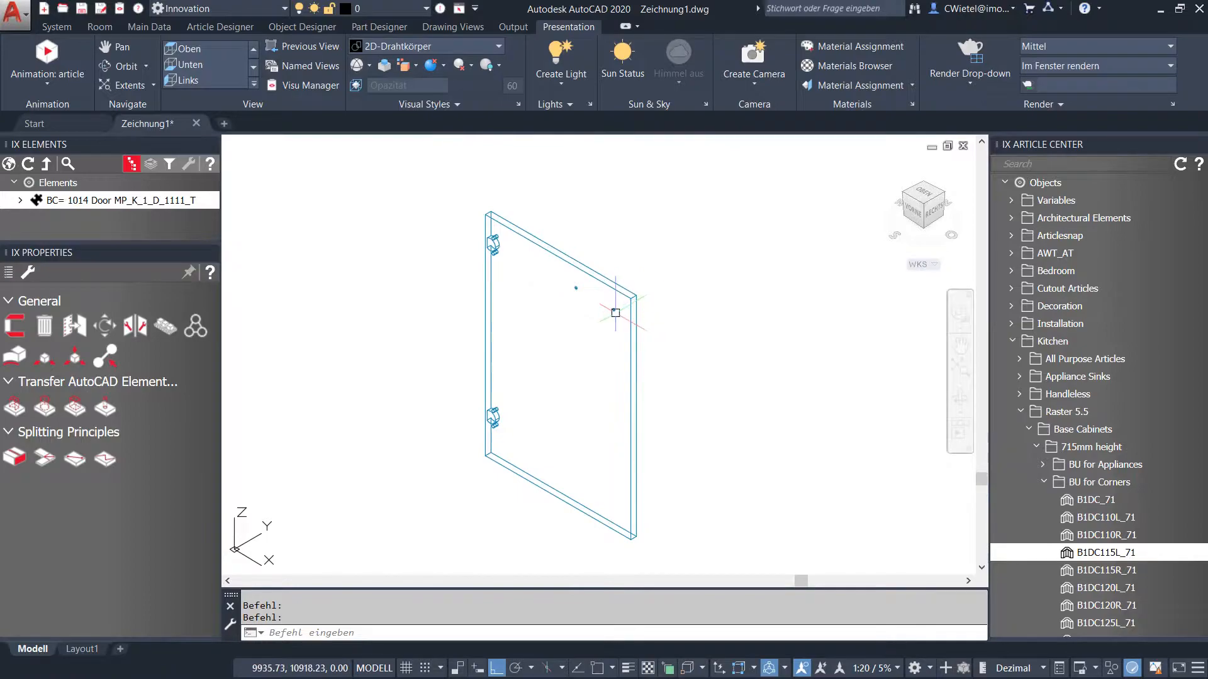
{"action": "left_click", "coordinate": [616, 312]}
{"action": "scroll", "coordinate": [615, 308], "scroll_direction": "up", "scroll_amount": 3}
{"action": "right_click", "coordinate": [614, 306]}
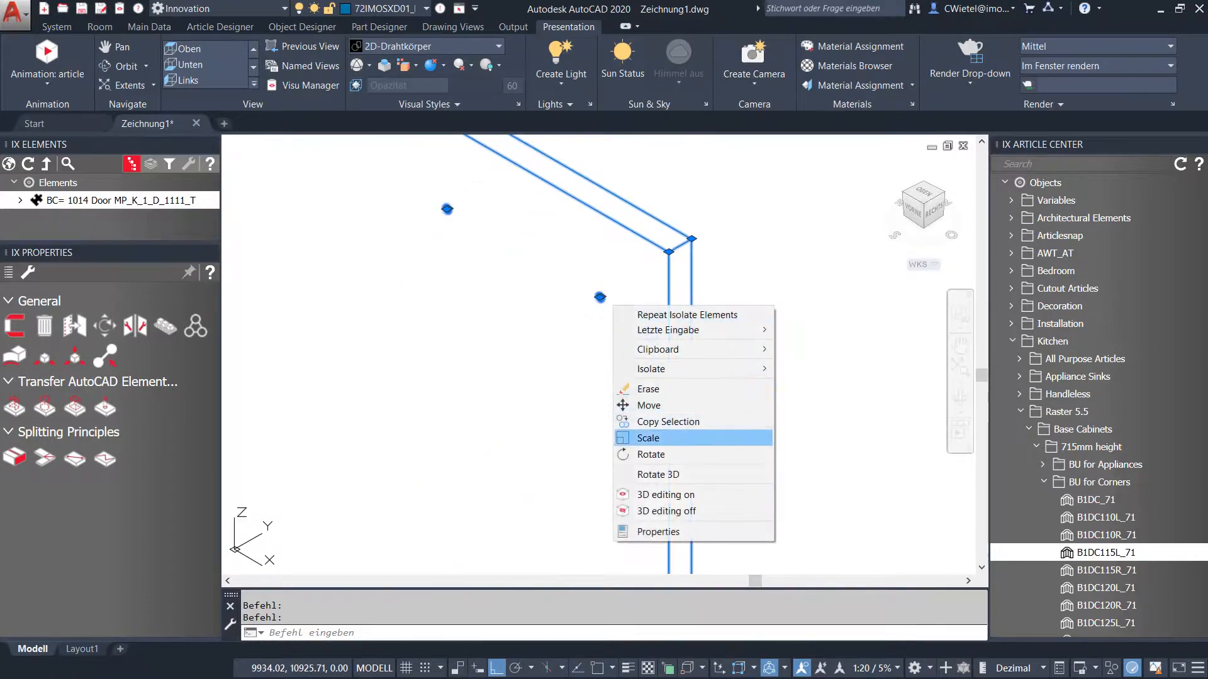
{"action": "left_click", "coordinate": [665, 495]}
{"action": "scroll", "coordinate": [597, 299], "scroll_direction": "up", "scroll_amount": 5}
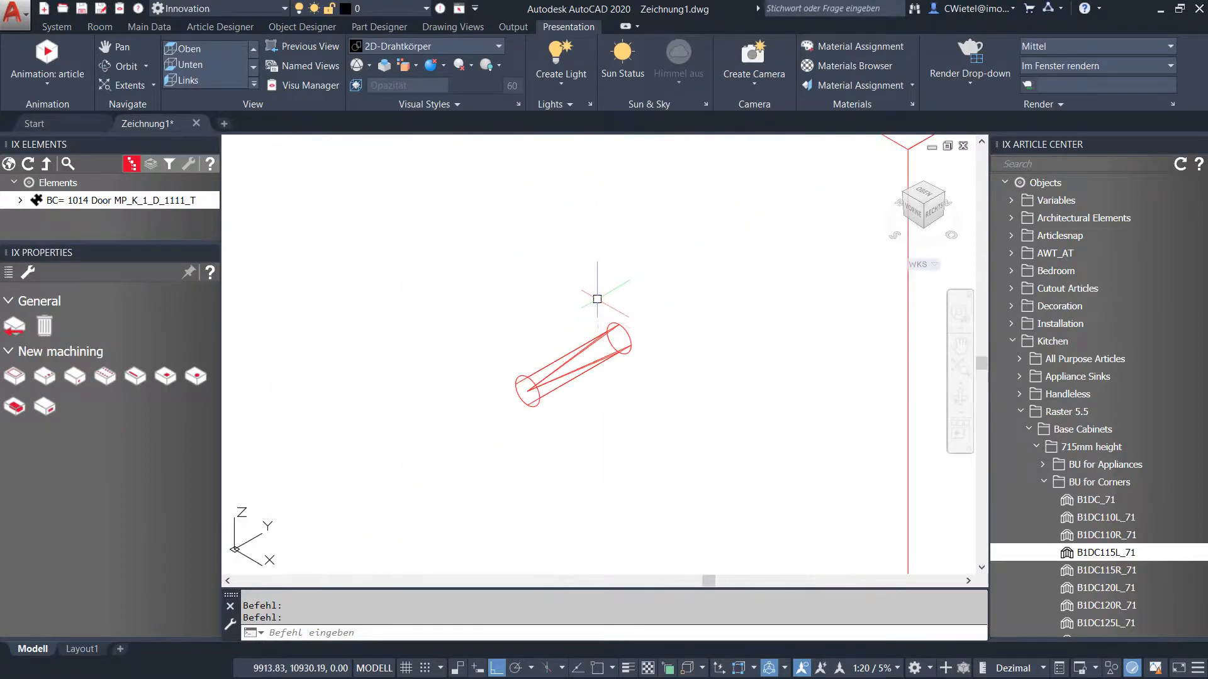
{"action": "middle_click_drag", "start_coordinate": [614, 334], "coordinate": [582, 366], "text": "shift"}
{"action": "scroll", "coordinate": [582, 365], "scroll_direction": "down", "scroll_amount": 5}
{"action": "scroll", "coordinate": [503, 416], "scroll_direction": "up", "scroll_amount": 5}
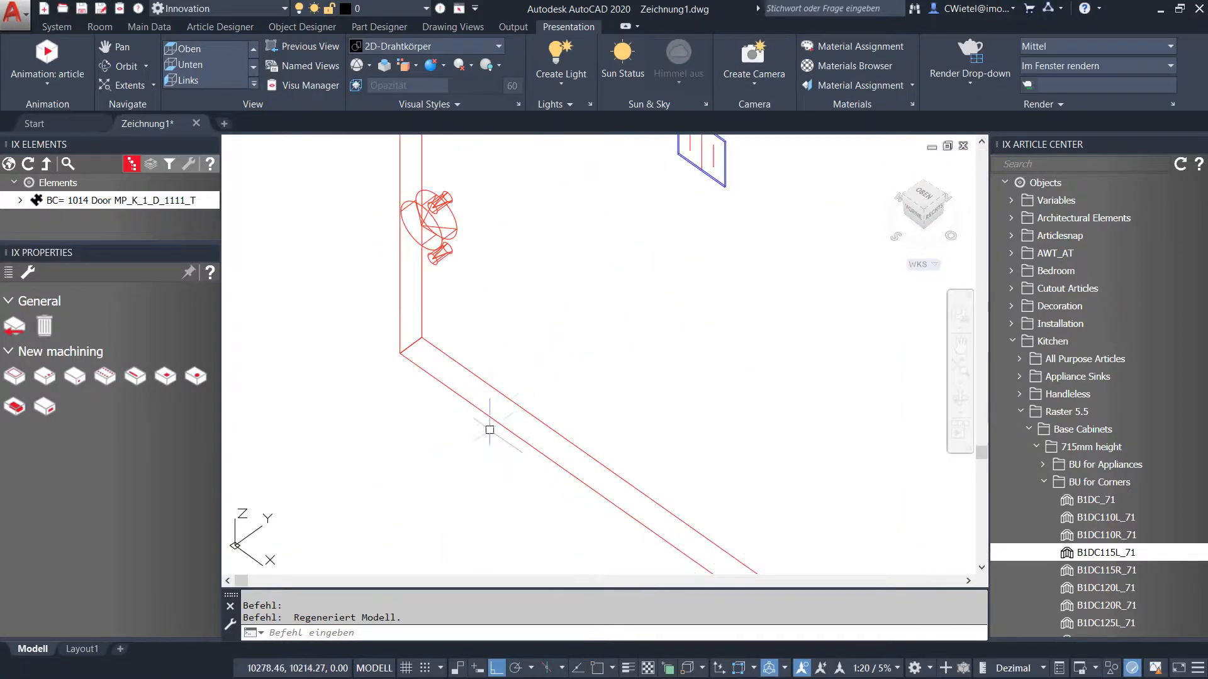
{"action": "scroll", "coordinate": [493, 276], "scroll_direction": "up", "scroll_amount": 4}
{"action": "scroll", "coordinate": [341, 204], "scroll_direction": "down", "scroll_amount": 4}
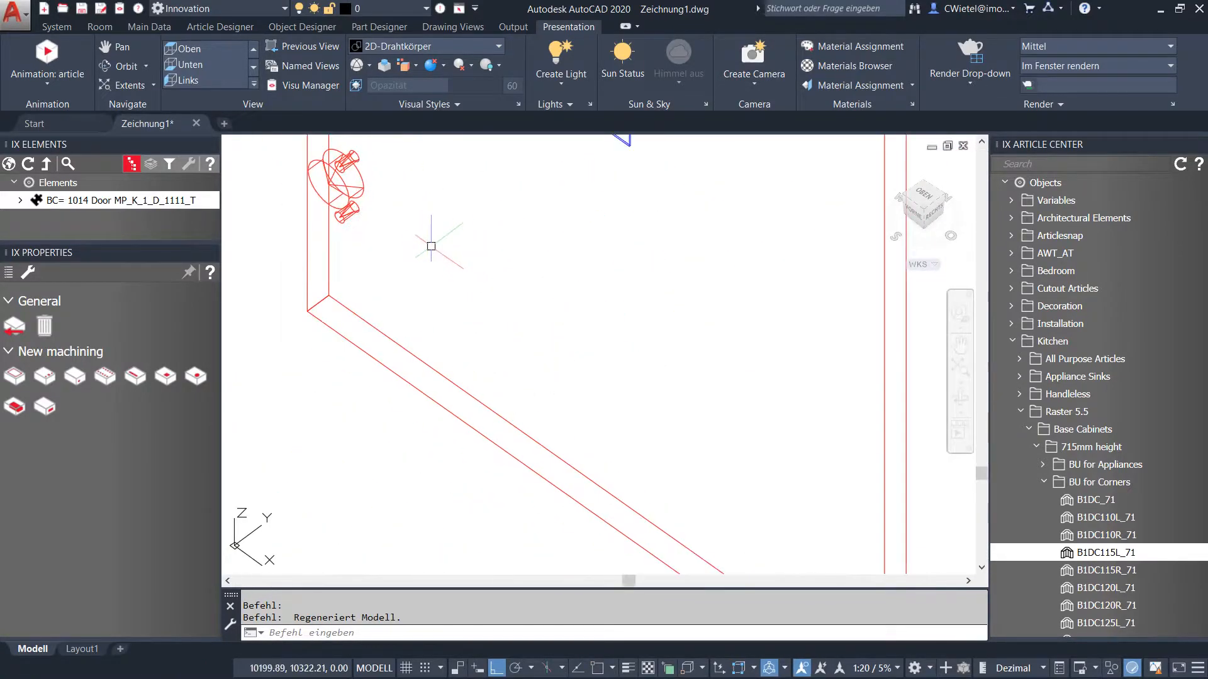
Switch off 3D editing for the door and show all elements of the cabinet again
{"action": "right_click", "coordinate": [446, 243]}
{"action": "left_click", "coordinate": [494, 592]}
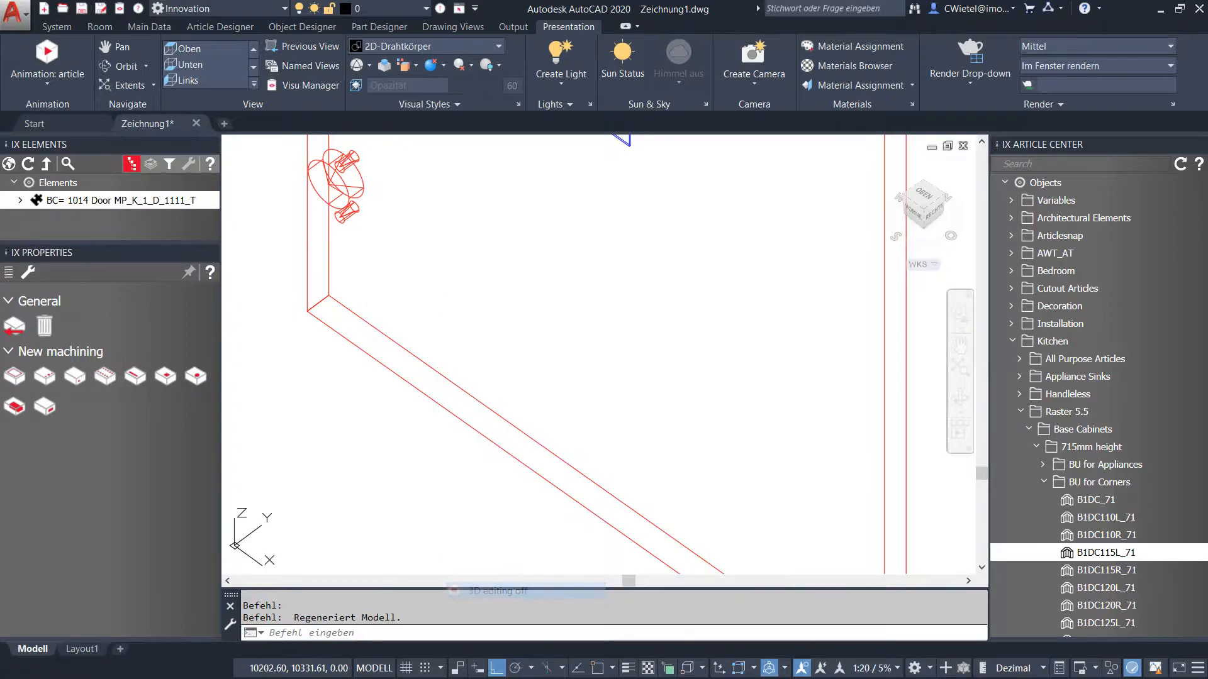
{"action": "scroll", "coordinate": [599, 373], "scroll_direction": "down", "scroll_amount": 2}
{"action": "right_click", "coordinate": [599, 373]}
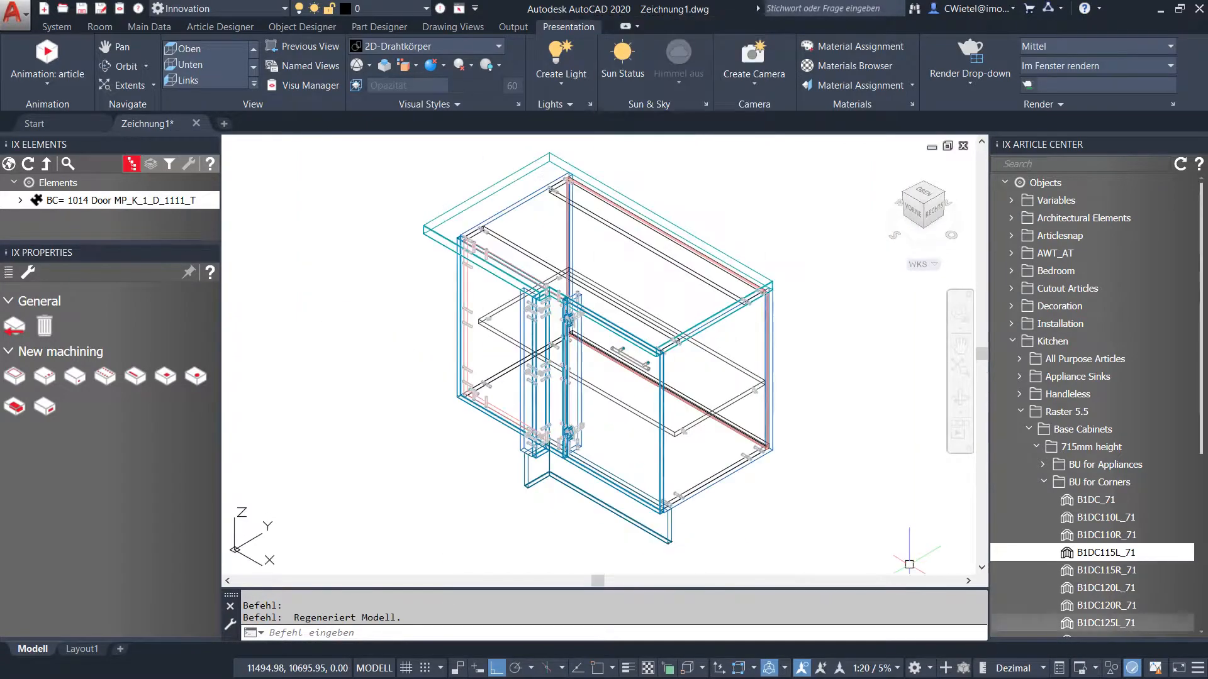
Insert the sink base cabinet B2DS_71 from BU for Sinks against the corner cabinet to form an L-shaped layout
{"action": "double_click", "coordinate": [1098, 482]}
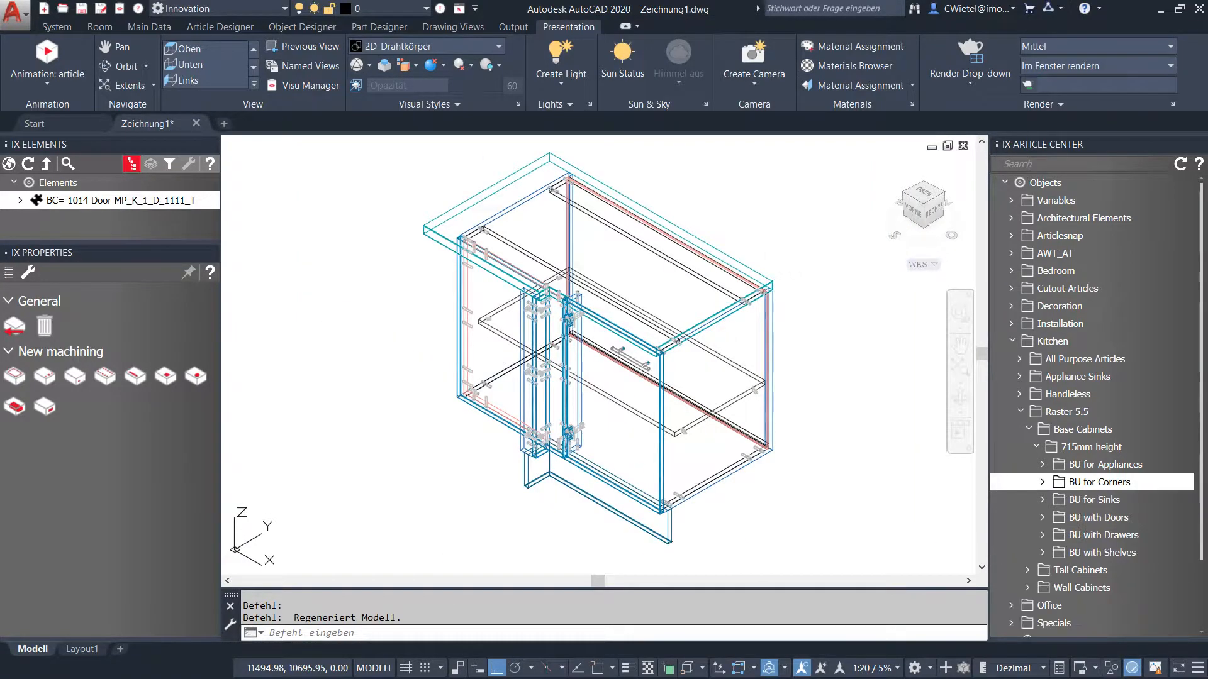
{"action": "double_click", "coordinate": [1095, 499]}
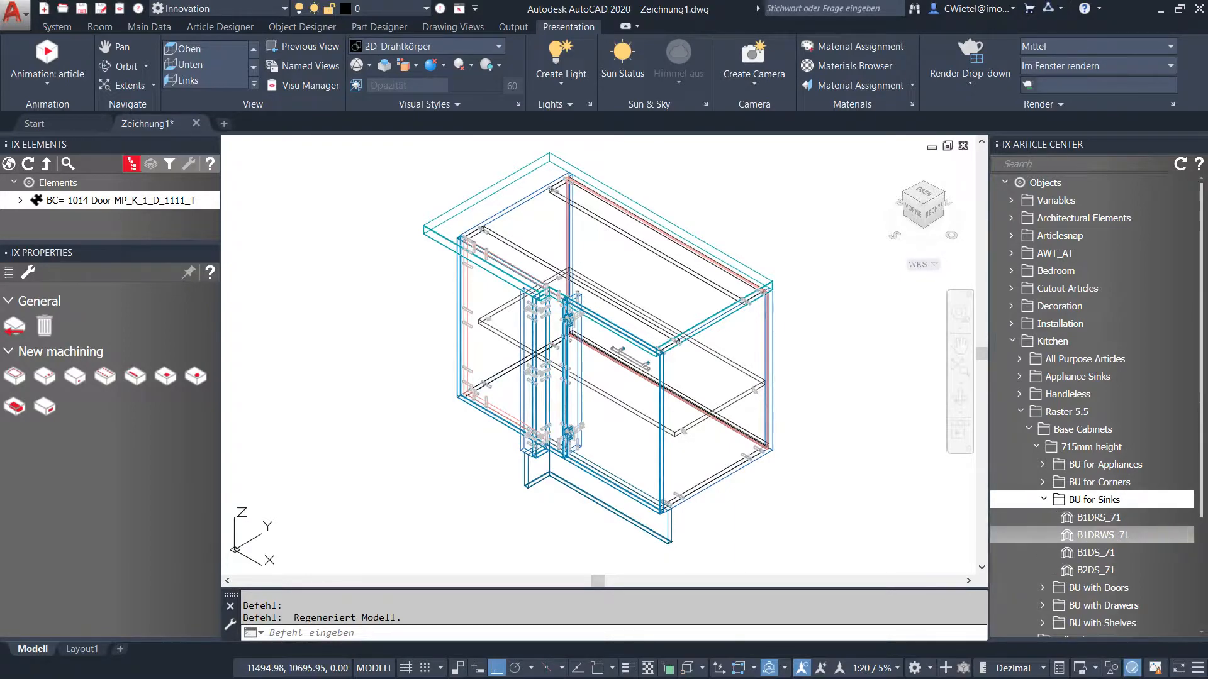
{"action": "mouse_move", "coordinate": [1098, 552]}
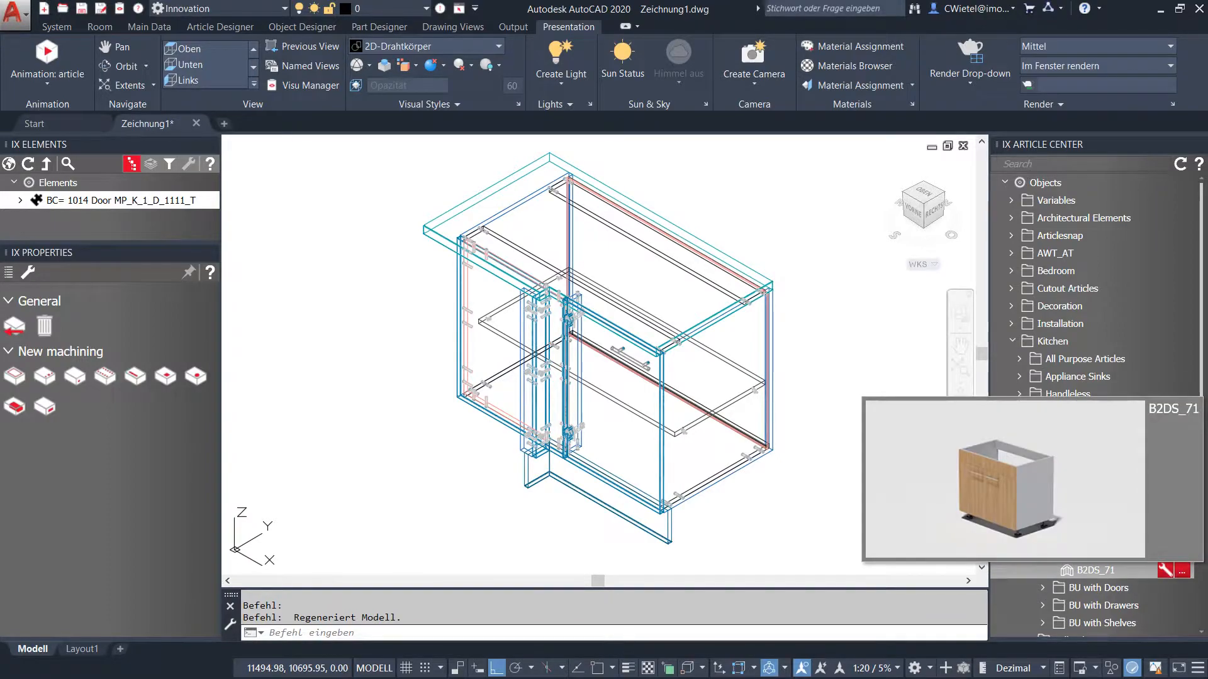
{"action": "double_click", "coordinate": [1096, 570]}
{"action": "scroll", "coordinate": [880, 493], "scroll_direction": "down", "scroll_amount": 5}
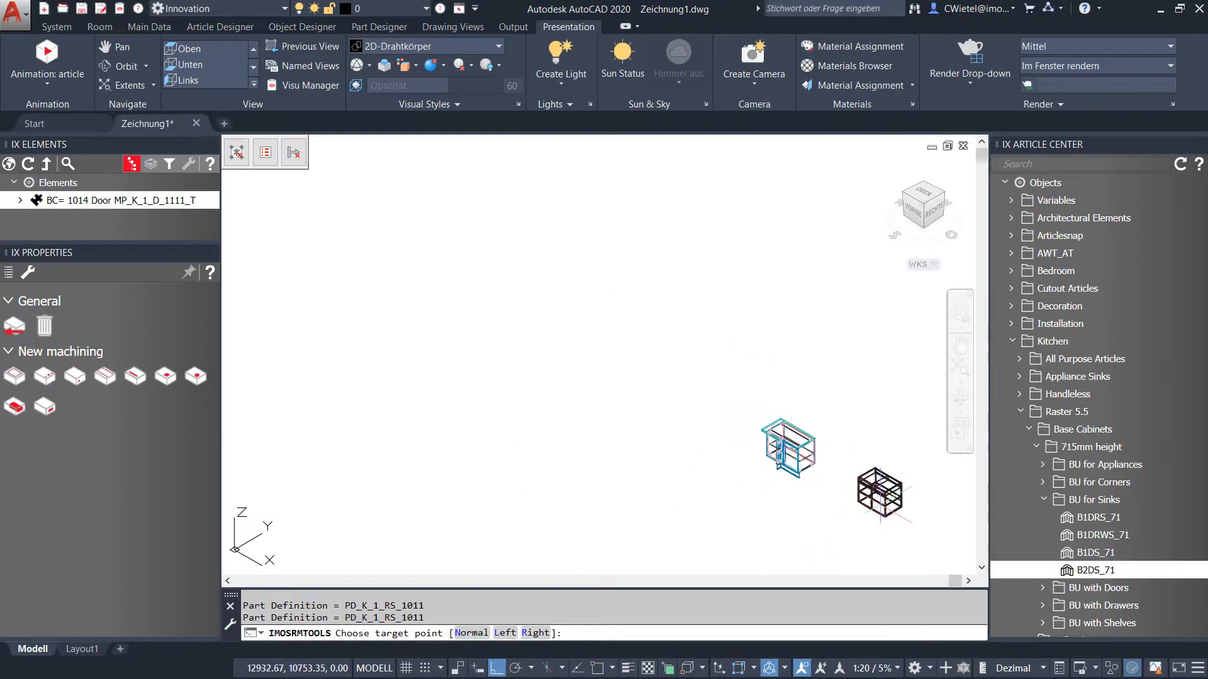
{"action": "scroll", "coordinate": [765, 472], "scroll_direction": "up", "scroll_amount": 5}
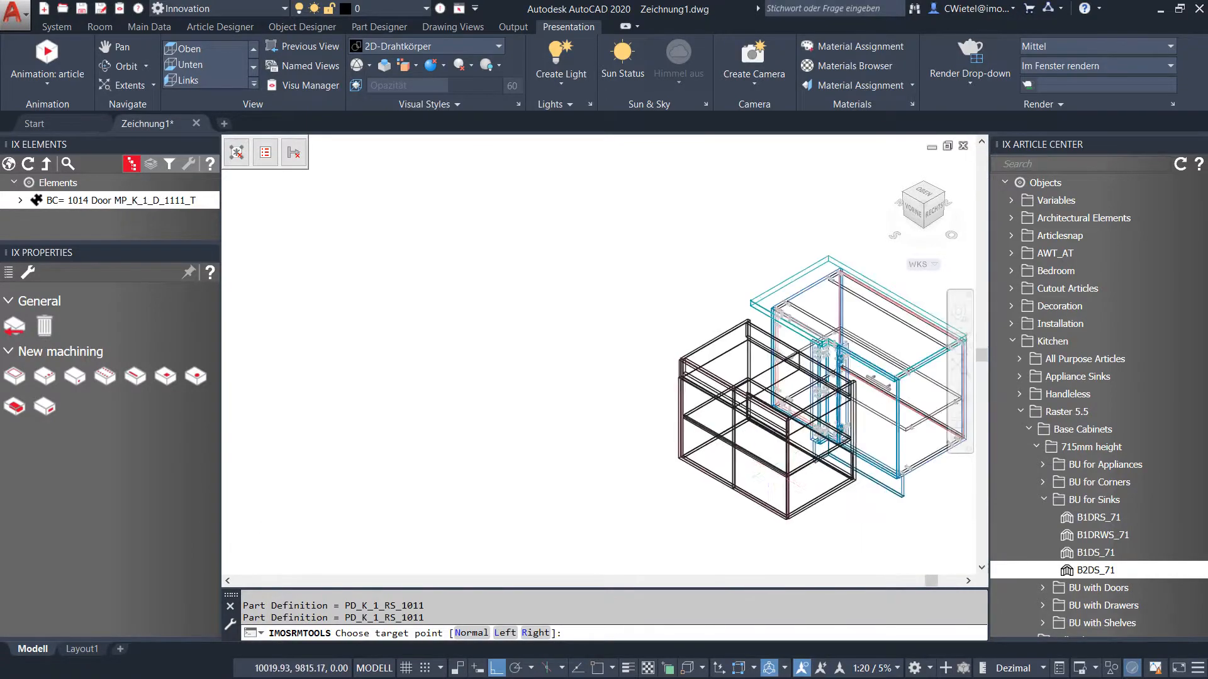
{"action": "scroll", "coordinate": [770, 477], "scroll_direction": "up", "scroll_amount": 4}
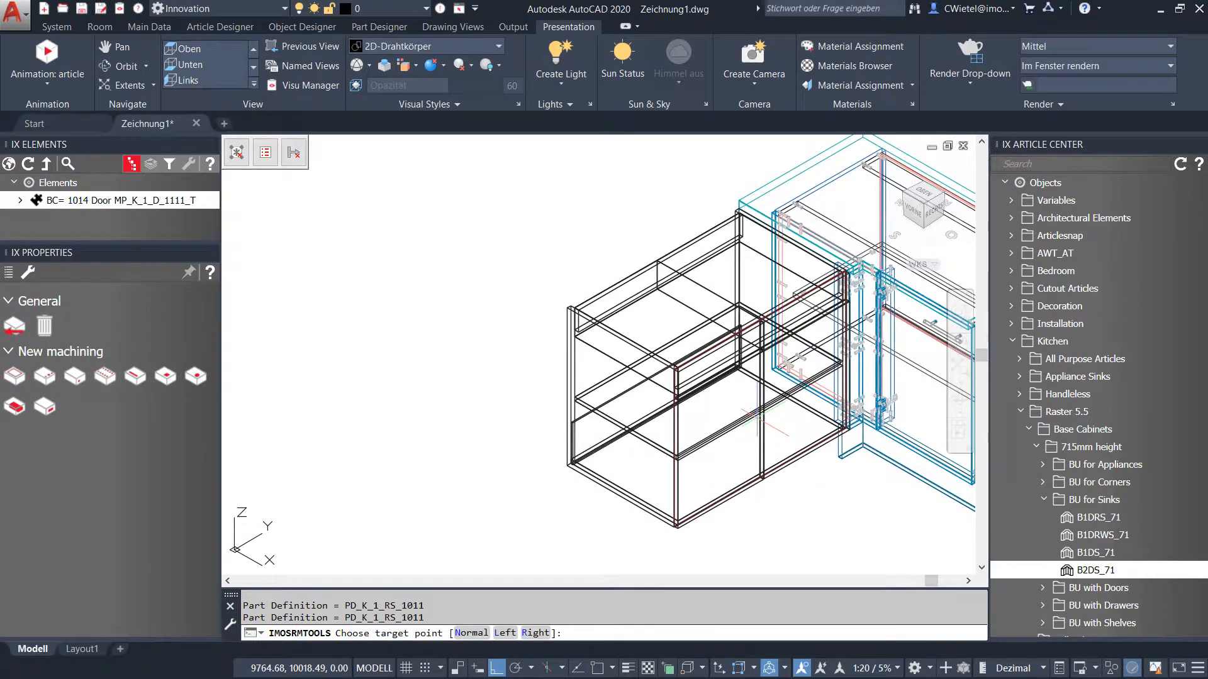
{"action": "left_click", "coordinate": [757, 418]}
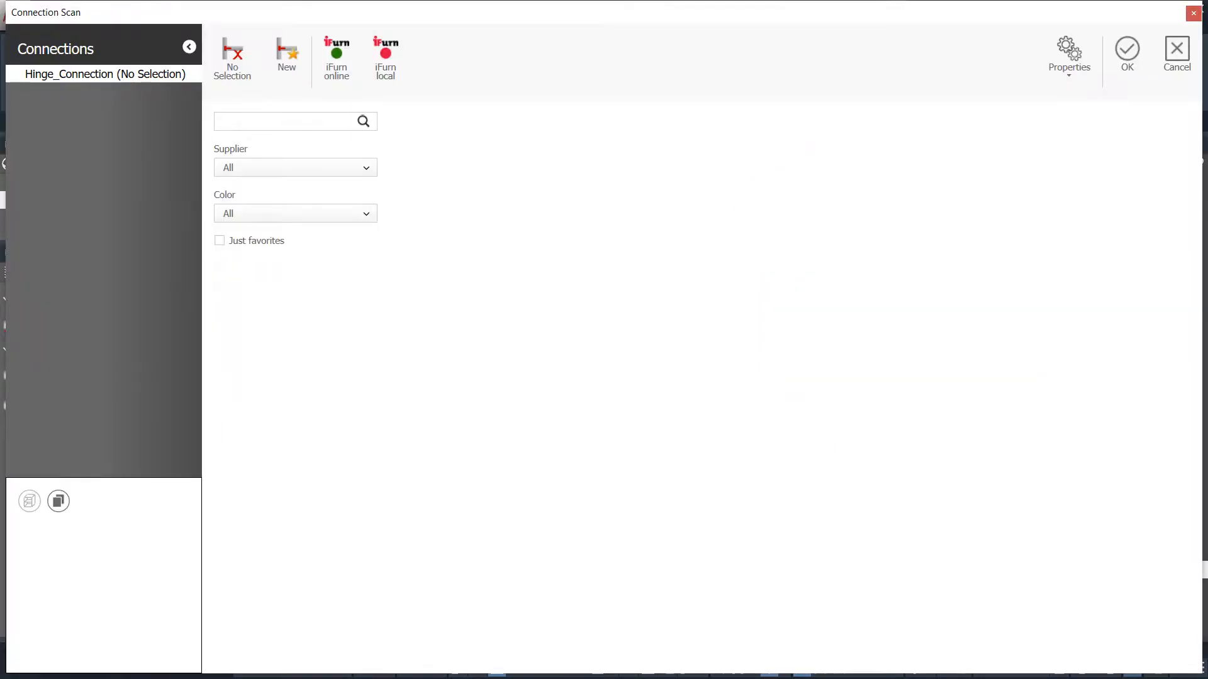
Cancel the hinge connection selection, accept the proposed update, and fit both cabinets in the view
{"action": "left_click", "coordinate": [1176, 53]}
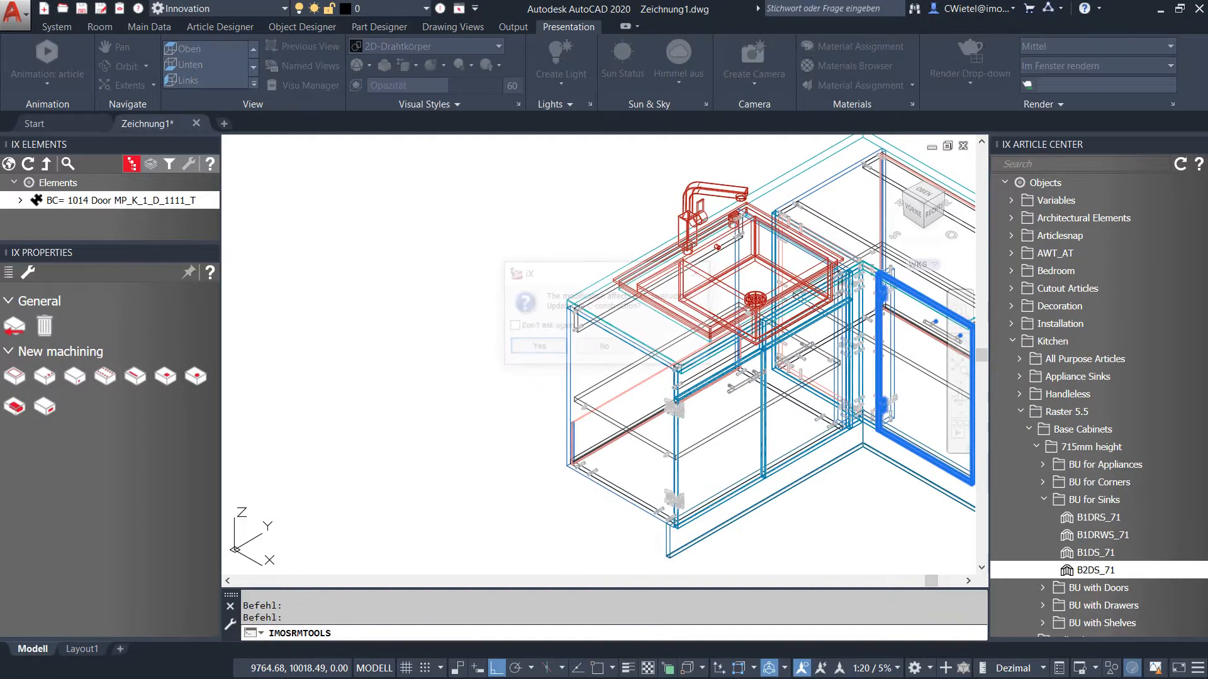
{"action": "left_click", "coordinate": [536, 347]}
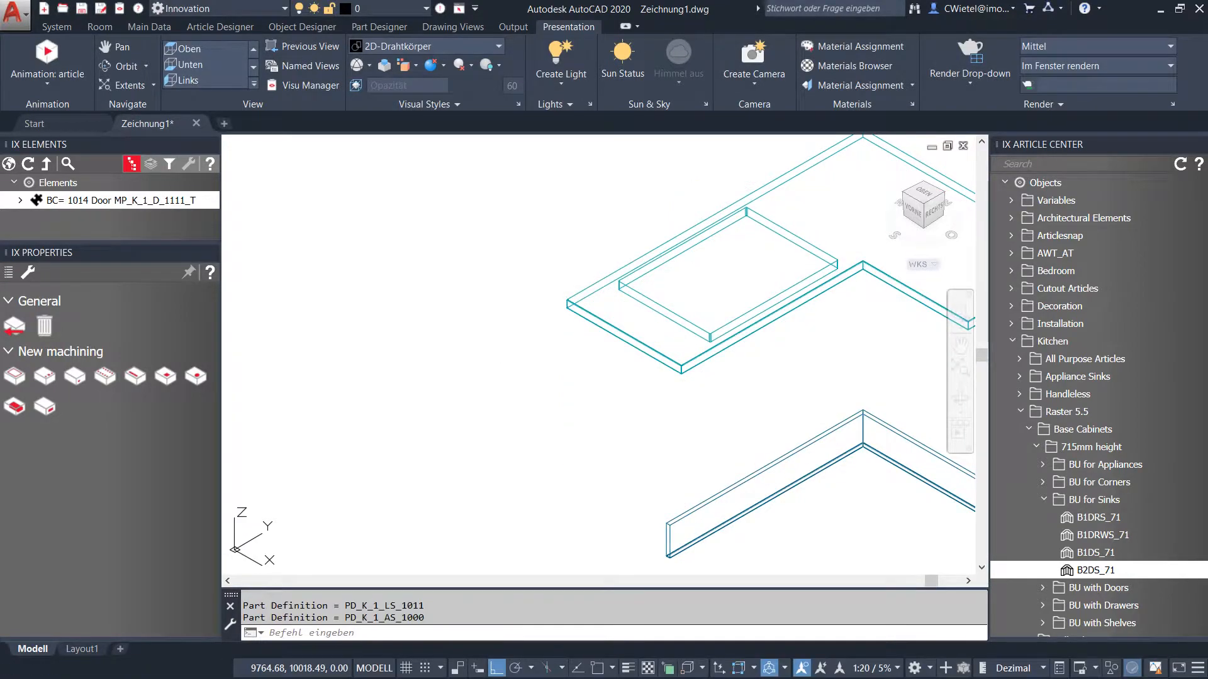
{"action": "middle_click", "coordinate": [782, 266]}
{"action": "middle_click", "coordinate": [782, 267]}
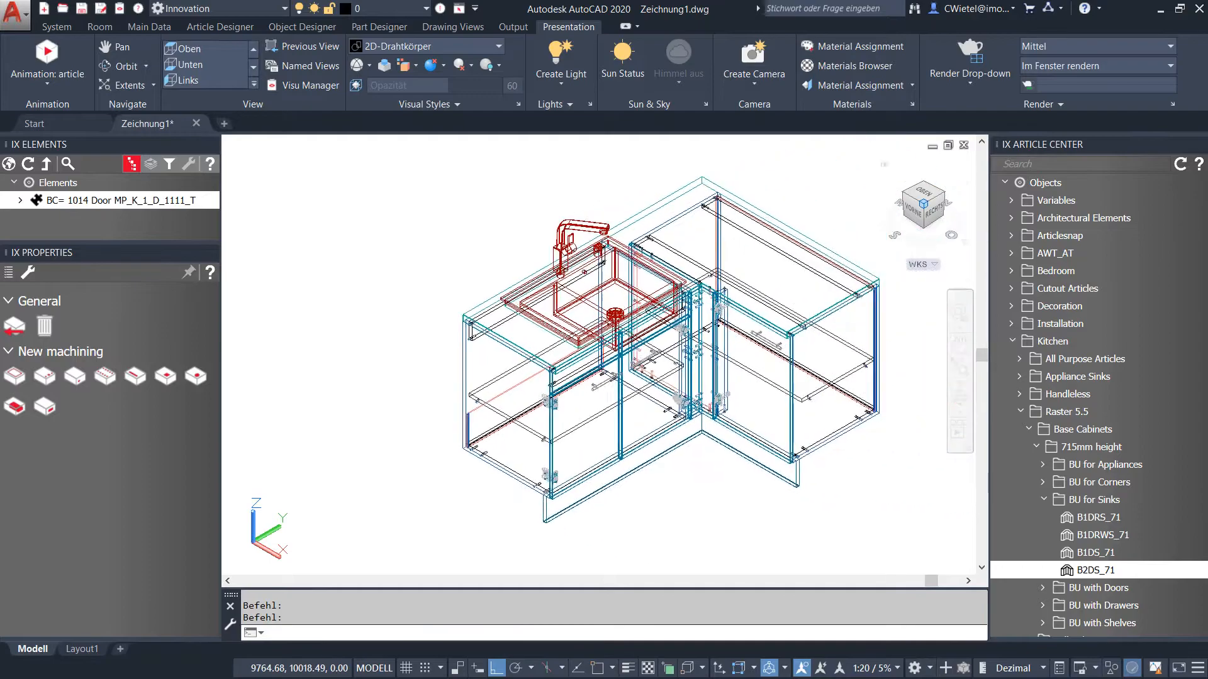
Set the visual style to Realistisch to show the kitchen corner with its materials
{"action": "scroll", "coordinate": [631, 253], "scroll_direction": "up", "scroll_amount": 4}
{"action": "scroll", "coordinate": [635, 256], "scroll_direction": "down", "scroll_amount": 4}
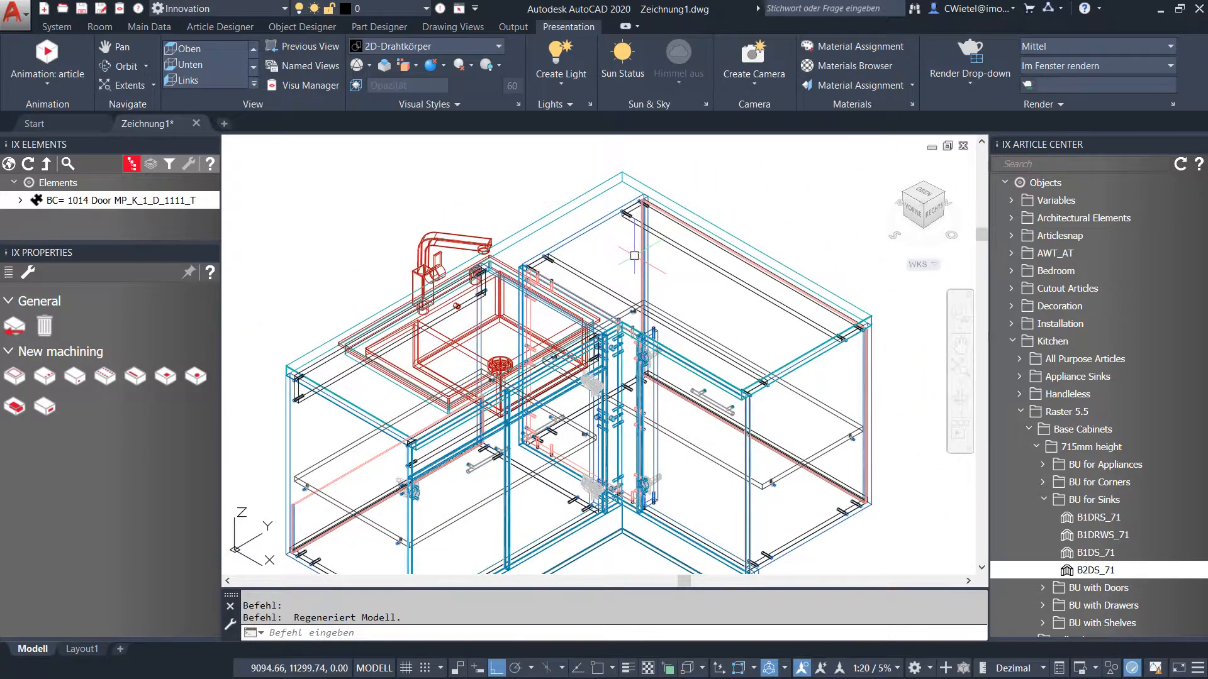
{"action": "scroll", "coordinate": [577, 359], "scroll_direction": "up", "scroll_amount": 2}
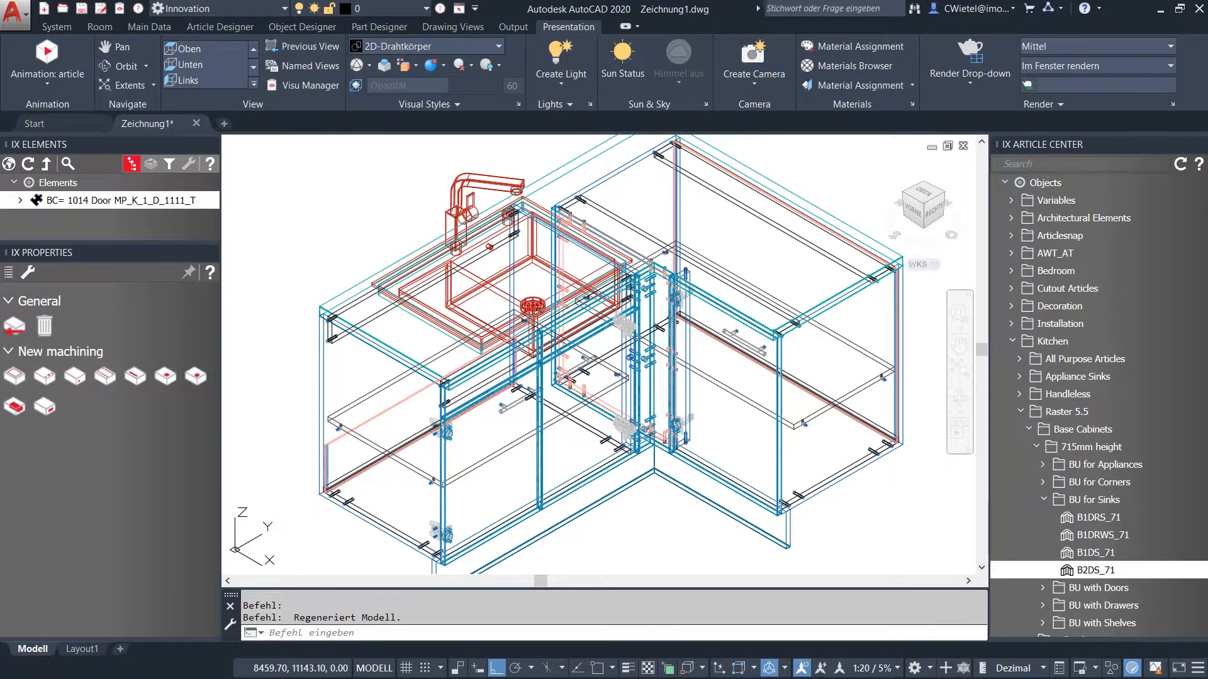
{"action": "left_click", "coordinate": [440, 46]}
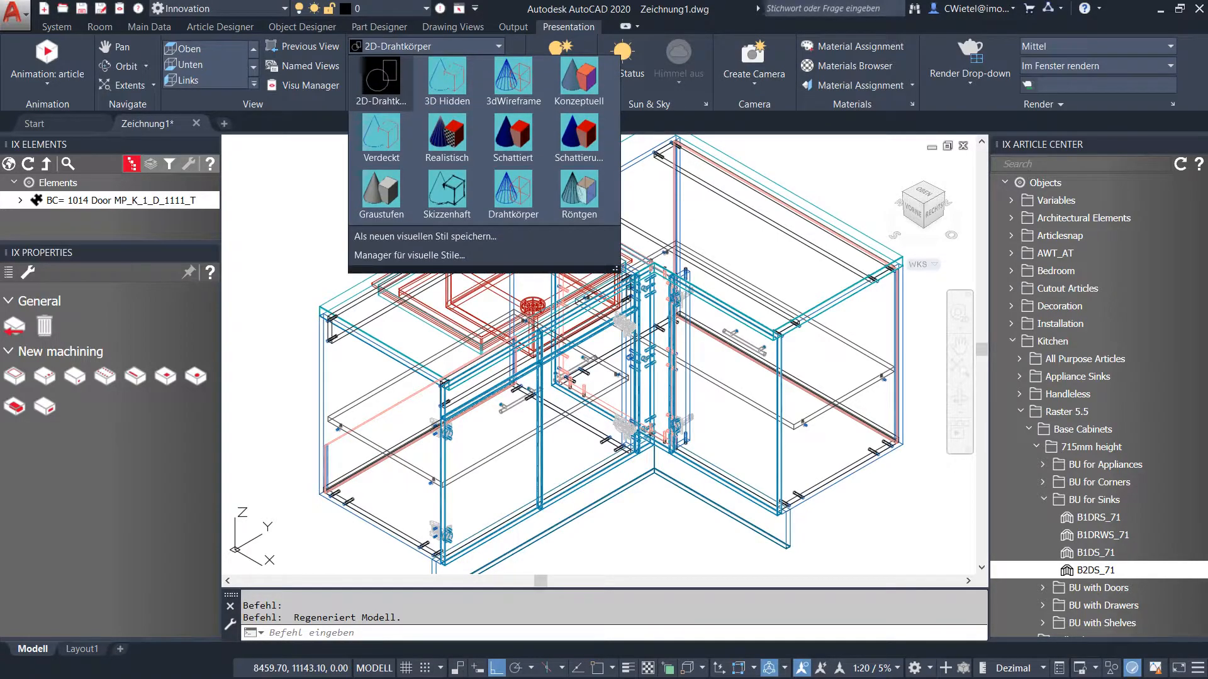
{"action": "left_click", "coordinate": [446, 133]}
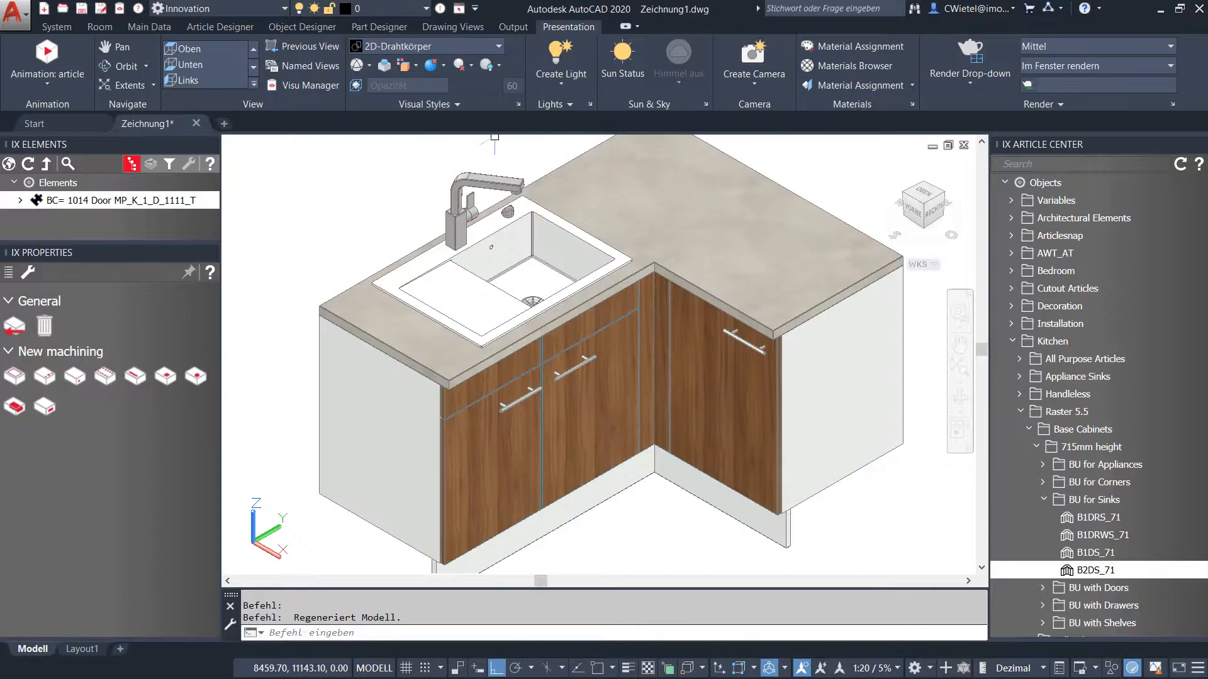
{"action": "scroll", "coordinate": [526, 256], "scroll_direction": "down", "scroll_amount": 5}
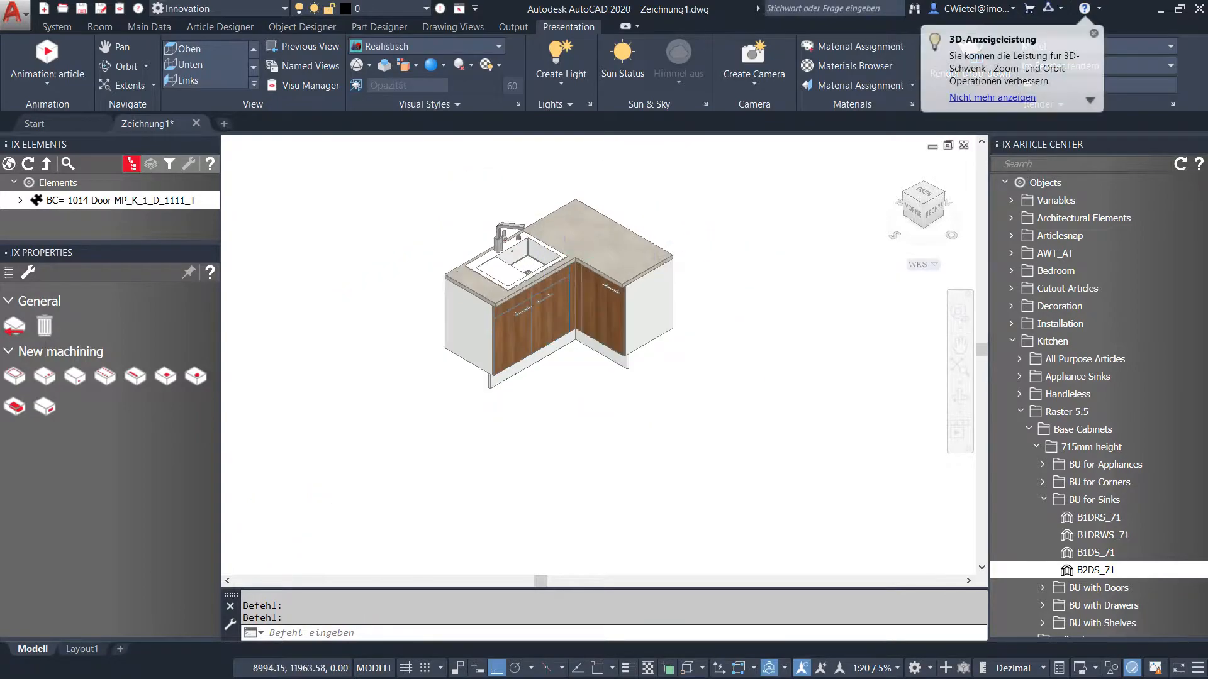
{"action": "scroll", "coordinate": [552, 217], "scroll_direction": "up", "scroll_amount": 5}
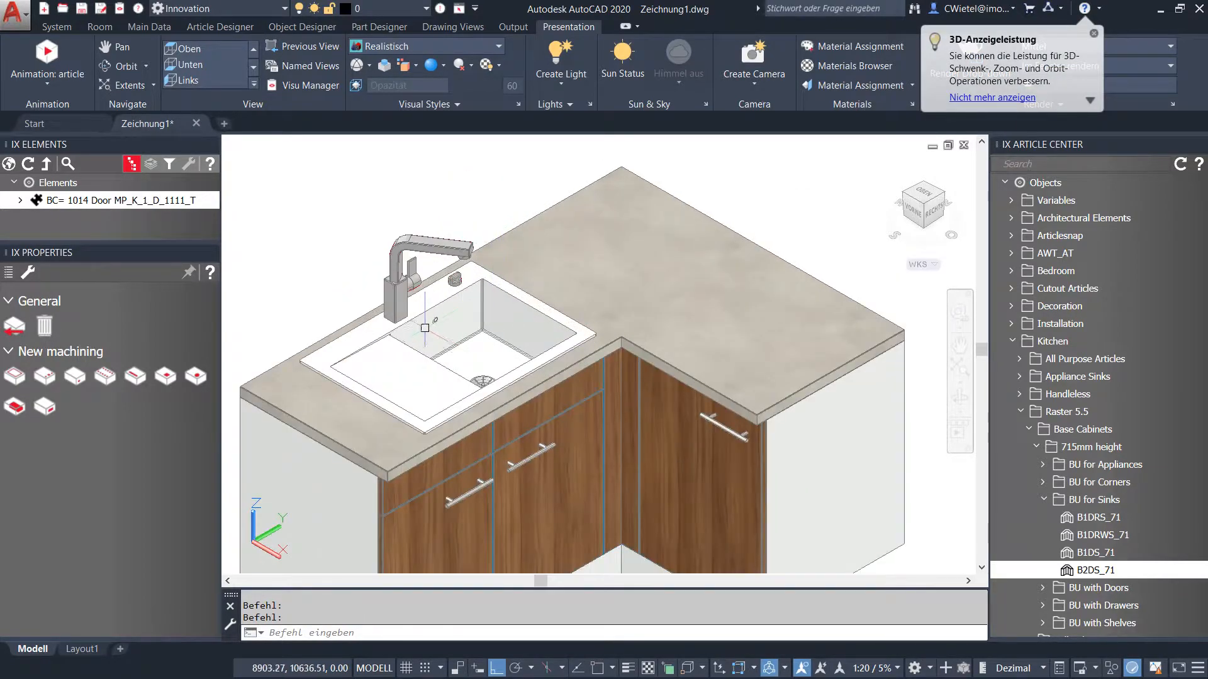
Isolate the worktop of the kitchen corner and examine its sink cutout
{"action": "scroll", "coordinate": [425, 327], "scroll_direction": "up", "scroll_amount": 2}
{"action": "scroll", "coordinate": [372, 416], "scroll_direction": "up", "scroll_amount": 2}
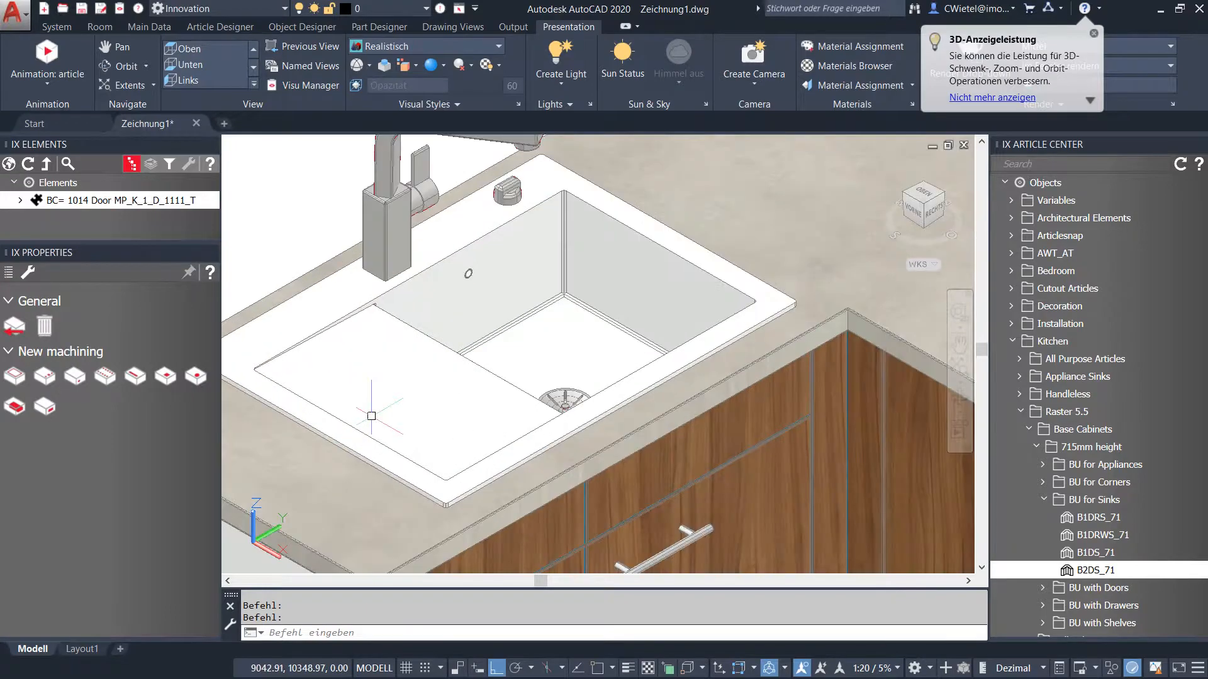
{"action": "scroll", "coordinate": [371, 416], "scroll_direction": "down", "scroll_amount": 4}
{"action": "left_click", "coordinate": [353, 447]}
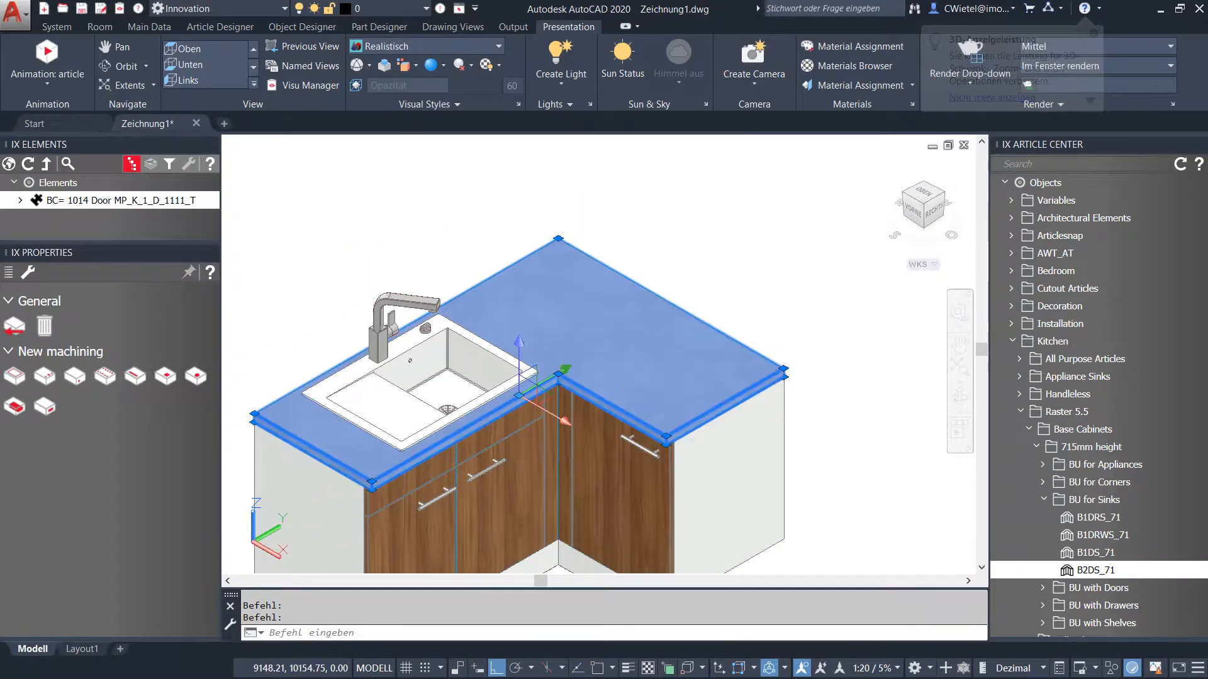
{"action": "right_click", "coordinate": [356, 215]}
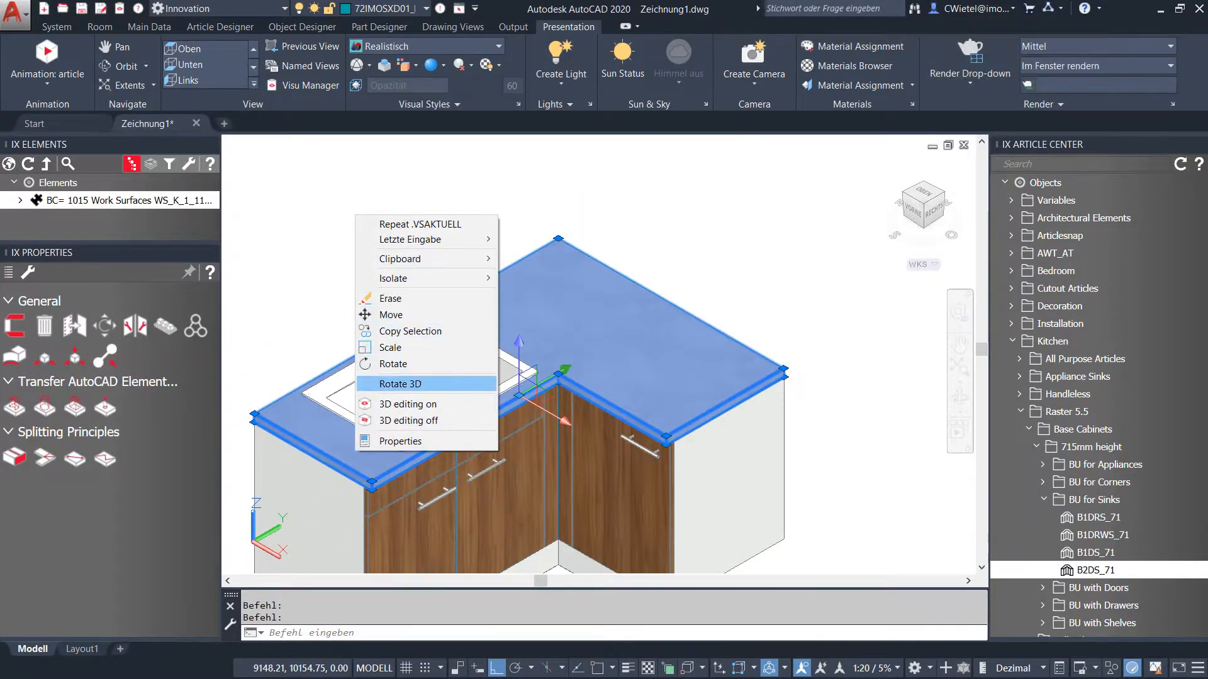
{"action": "mouse_move", "coordinate": [428, 278]}
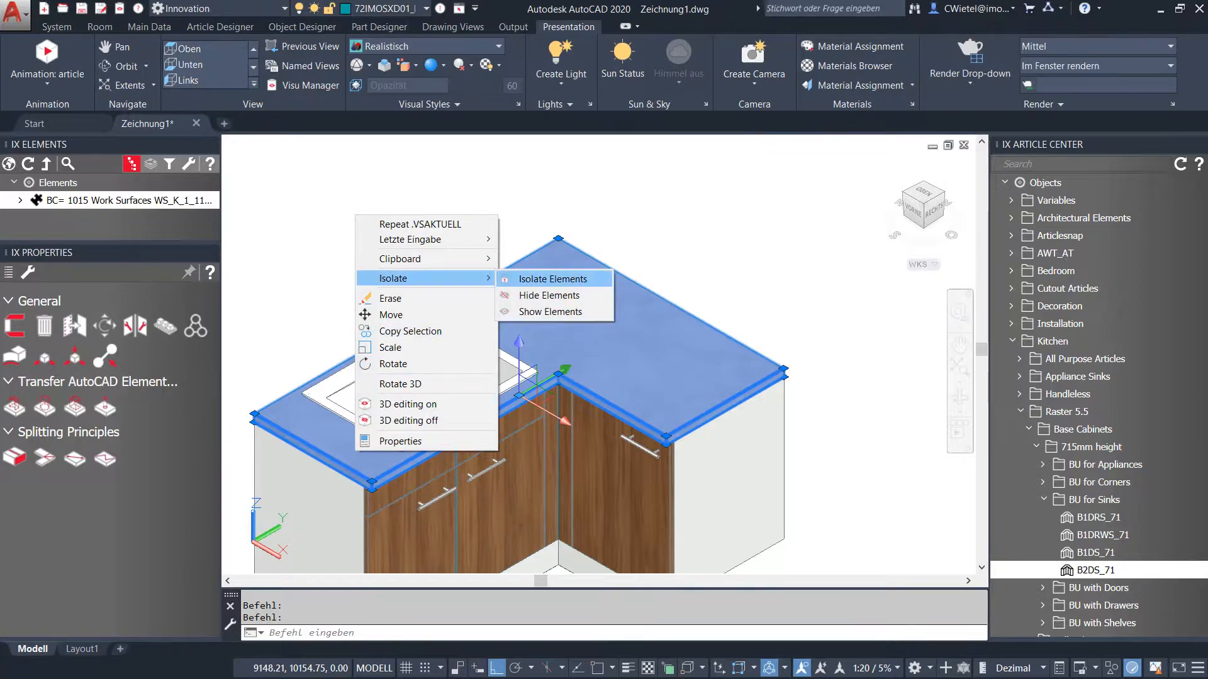
{"action": "left_click", "coordinate": [552, 279]}
{"action": "scroll", "coordinate": [523, 328], "scroll_direction": "up", "scroll_amount": 2}
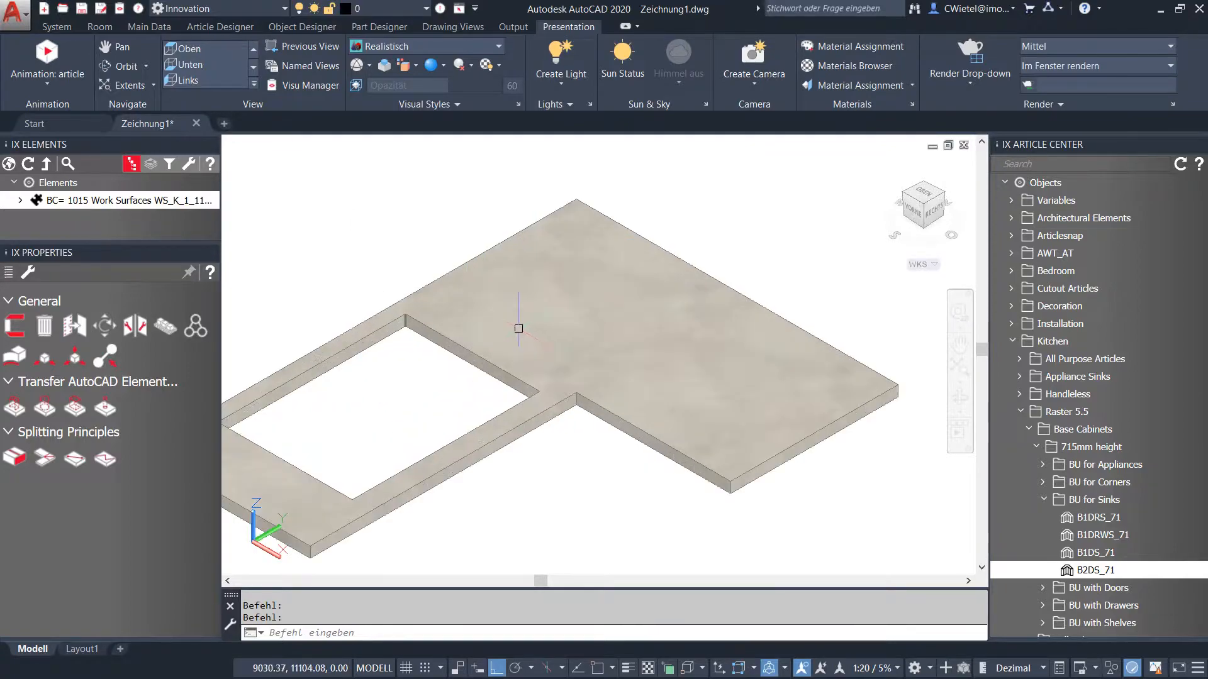
{"action": "scroll", "coordinate": [529, 340], "scroll_direction": "down", "scroll_amount": 3}
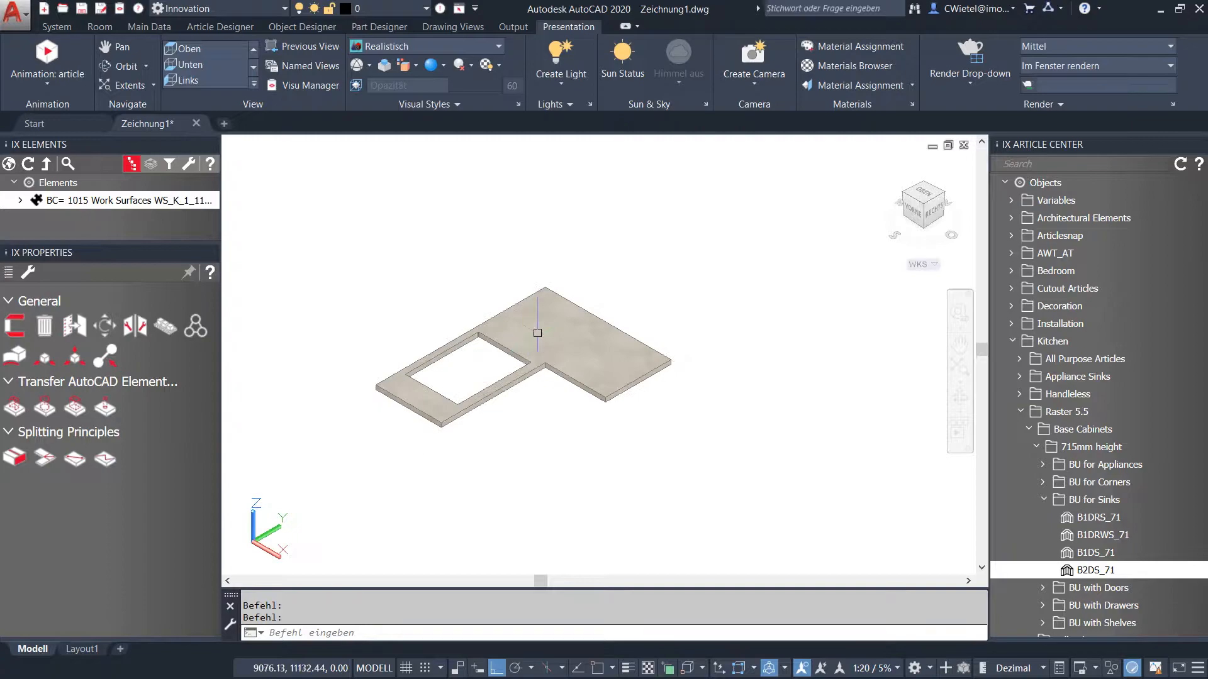
Show all elements of the kitchen corner again
{"action": "right_click", "coordinate": [624, 275]}
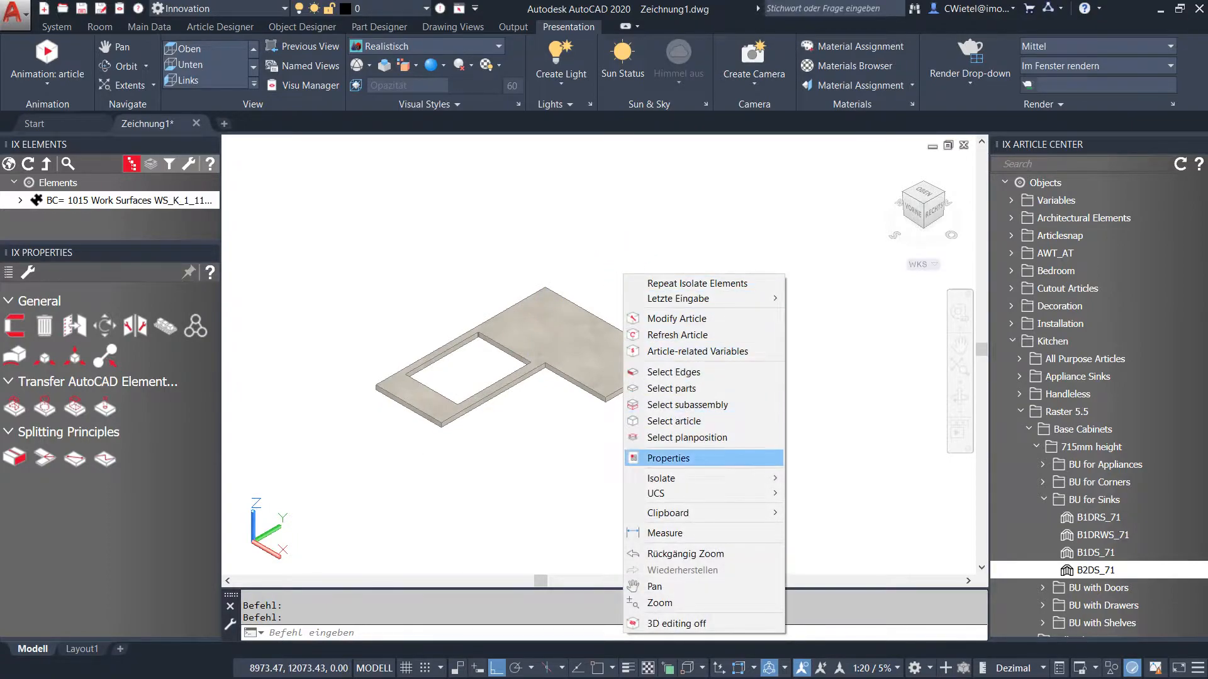
{"action": "mouse_move", "coordinate": [692, 479]}
{"action": "left_click", "coordinate": [837, 512]}
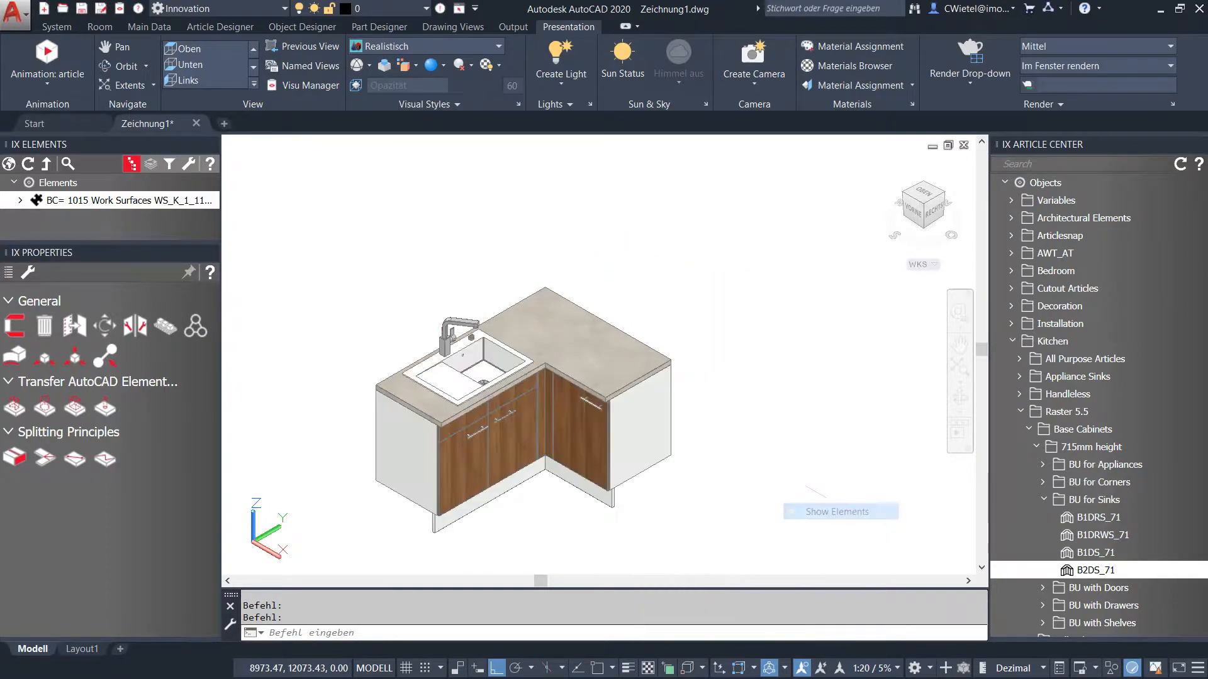
{"action": "scroll", "coordinate": [630, 416], "scroll_direction": "down", "scroll_amount": 4}
{"action": "scroll", "coordinate": [566, 432], "scroll_direction": "up", "scroll_amount": 3}
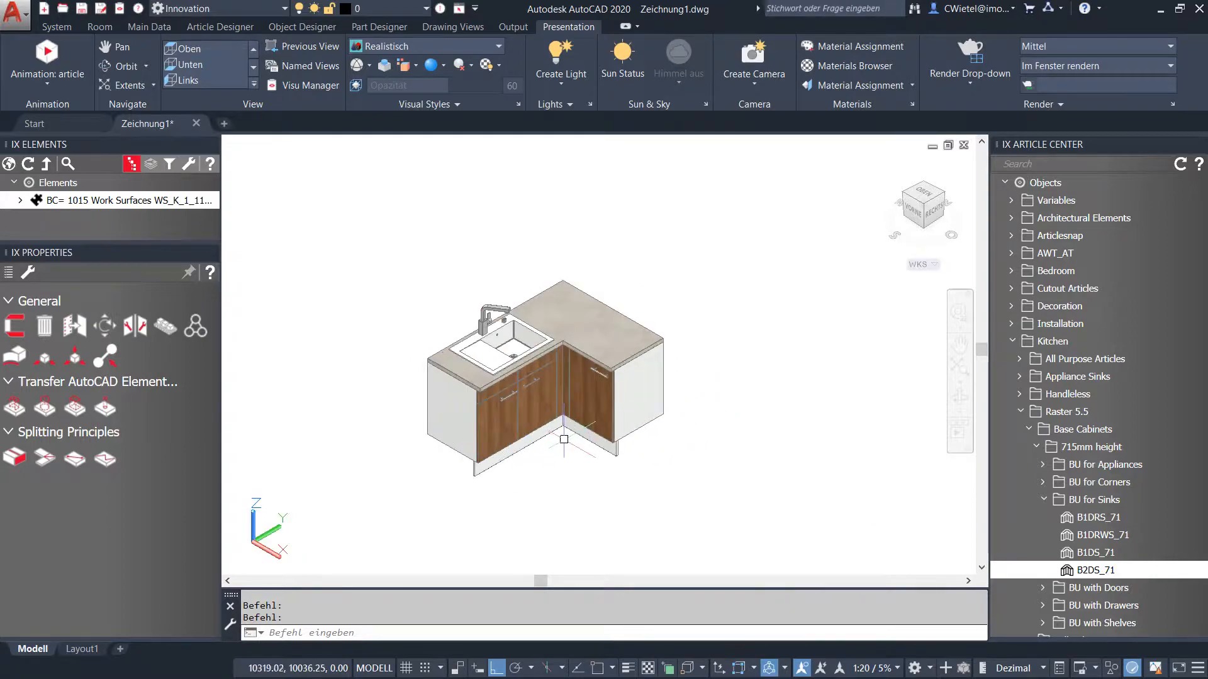
{"action": "scroll", "coordinate": [567, 433], "scroll_direction": "up", "scroll_amount": 1}
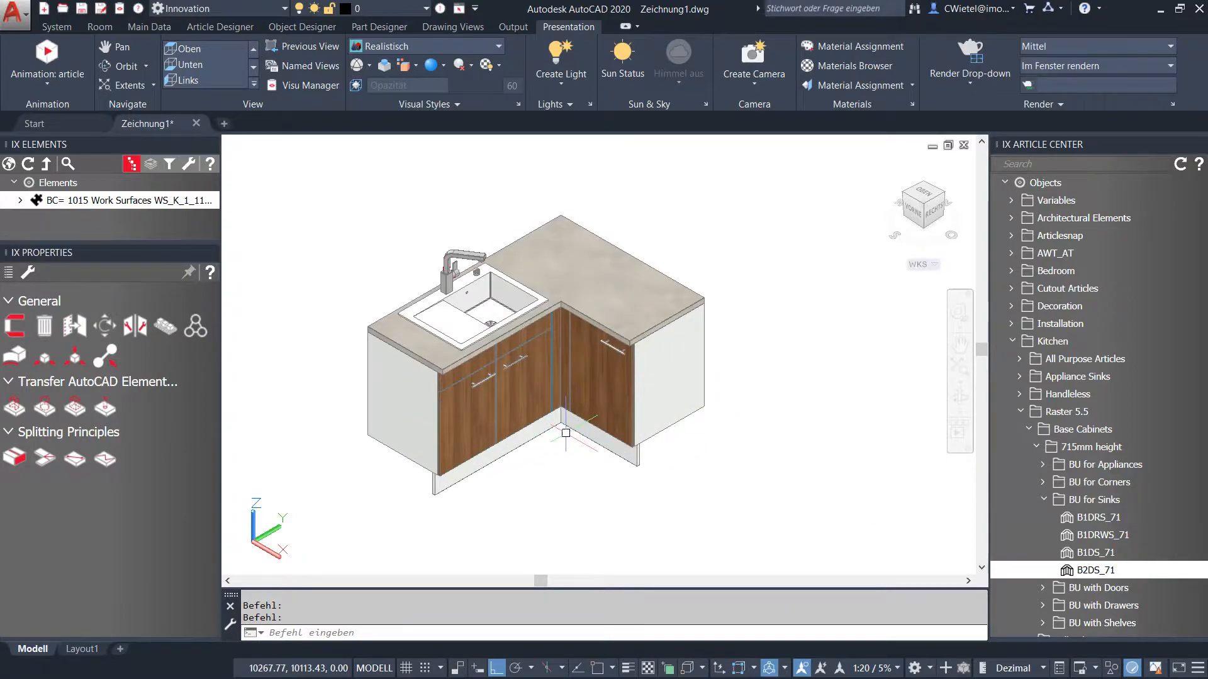
Switch to iX Organizer and open the iFurn Design Catalog in a maximised window
{"action": "key", "text": "ctrl+Tab"}
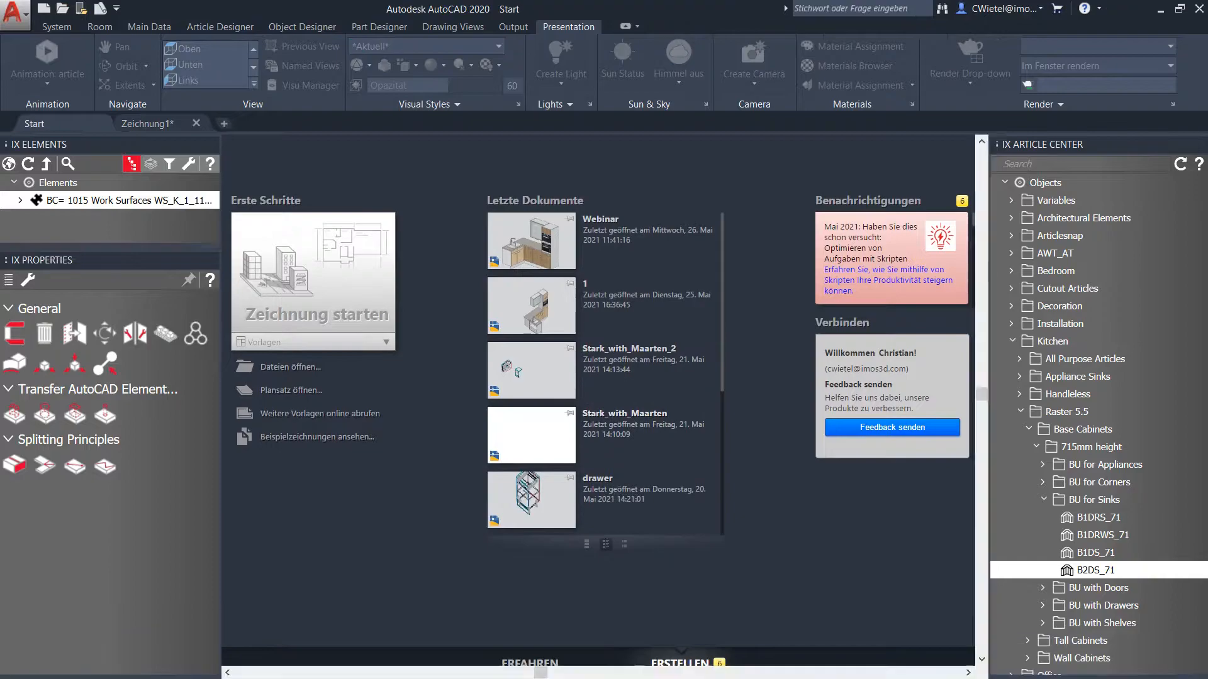
{"action": "key", "text": "ctrl+Tab"}
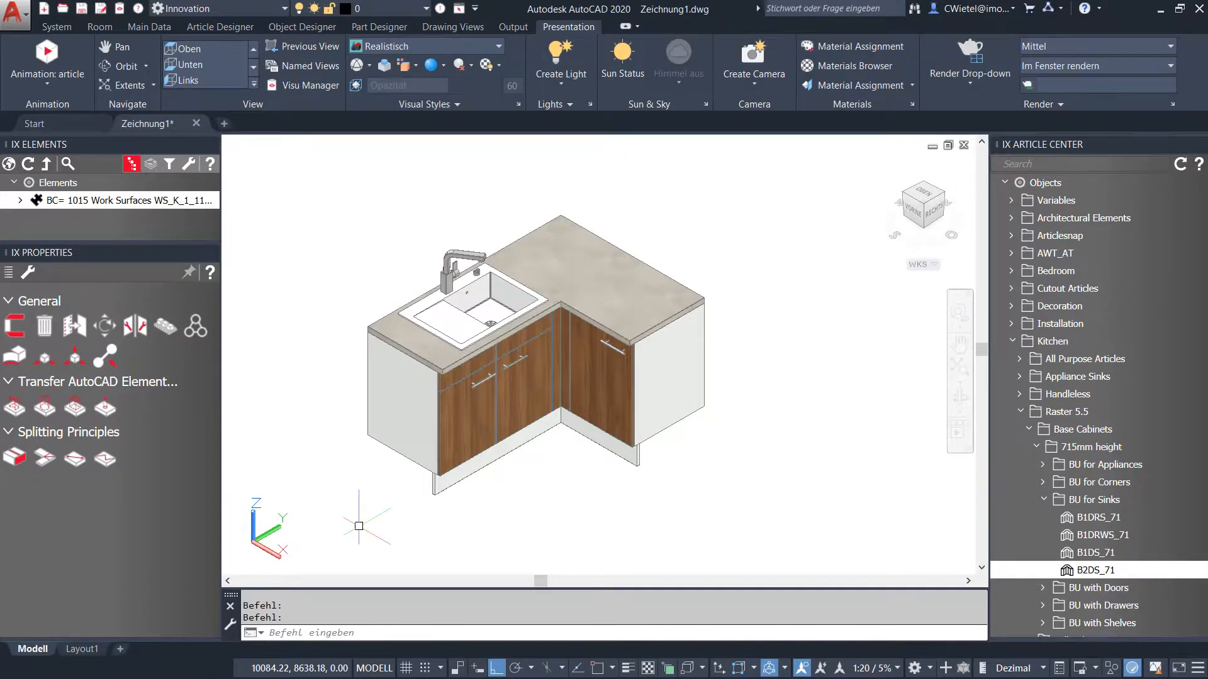
{"action": "key", "text": "alt+Tab"}
{"action": "key", "text": "alt+Tab"}
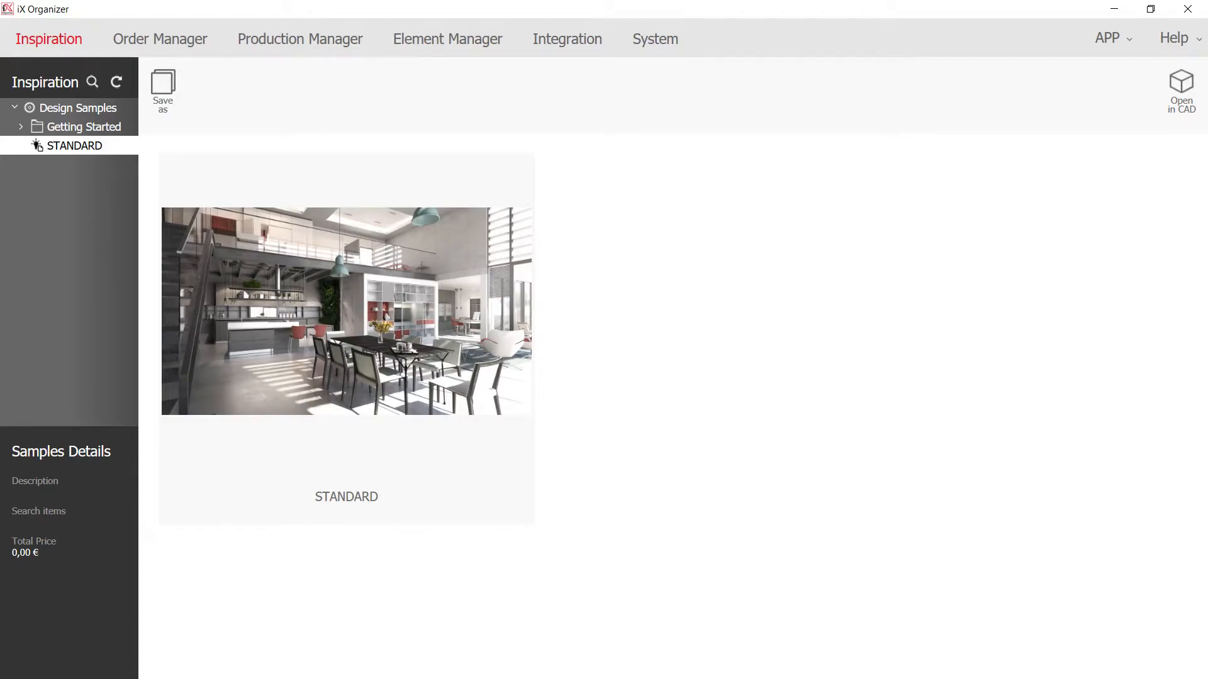
{"action": "left_click", "coordinate": [1113, 38]}
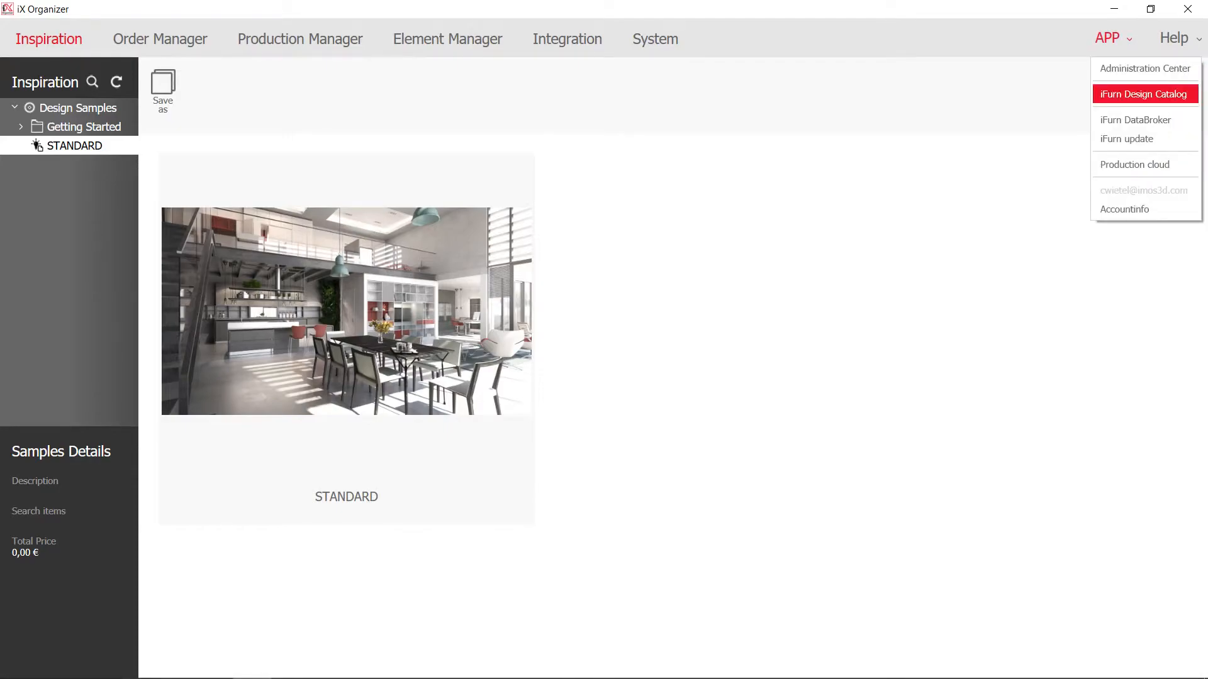
{"action": "left_click", "coordinate": [1144, 93]}
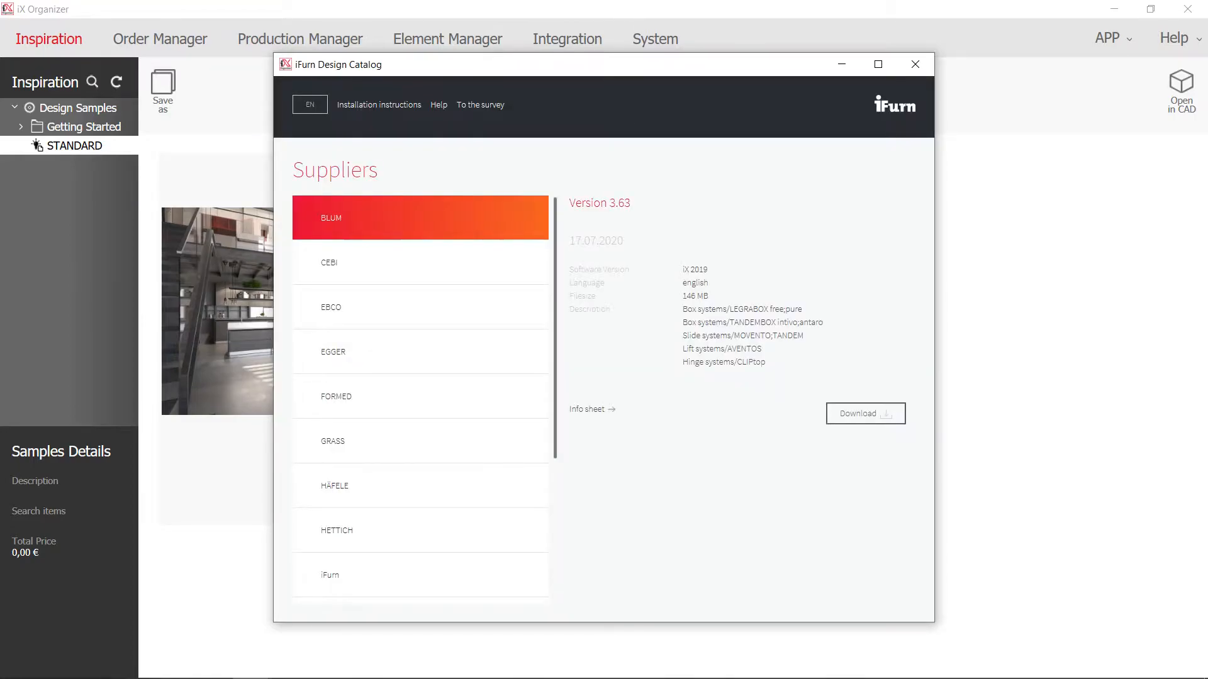
{"action": "key", "text": "super+Up"}
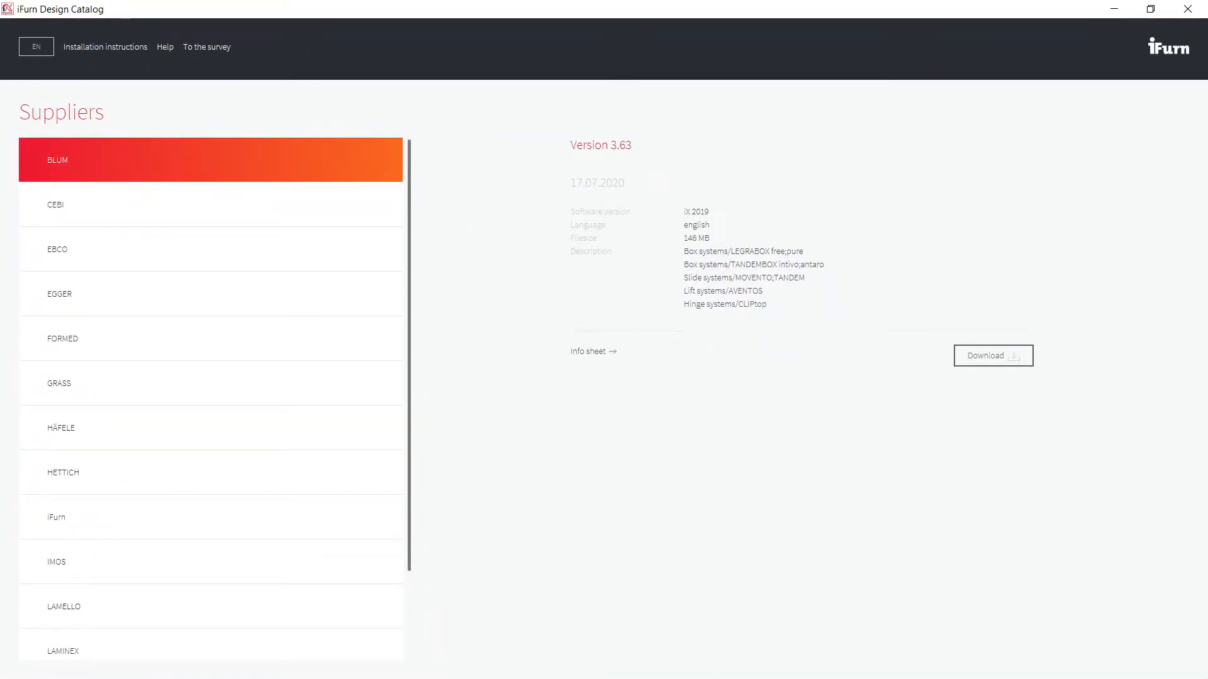
Look through the catalog's supplier list and examine the contents offered in the EGGER package
{"action": "scroll", "coordinate": [211, 208], "scroll_direction": "down", "scroll_amount": 3}
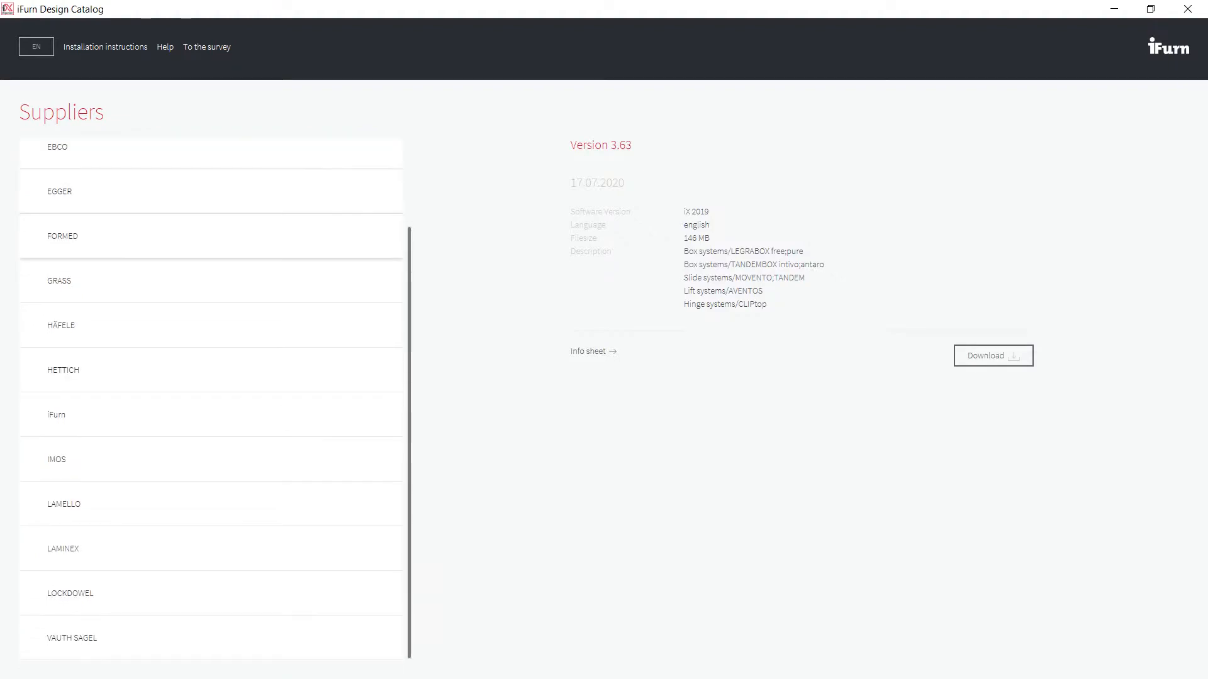
{"action": "scroll", "coordinate": [211, 236], "scroll_direction": "up", "scroll_amount": 3}
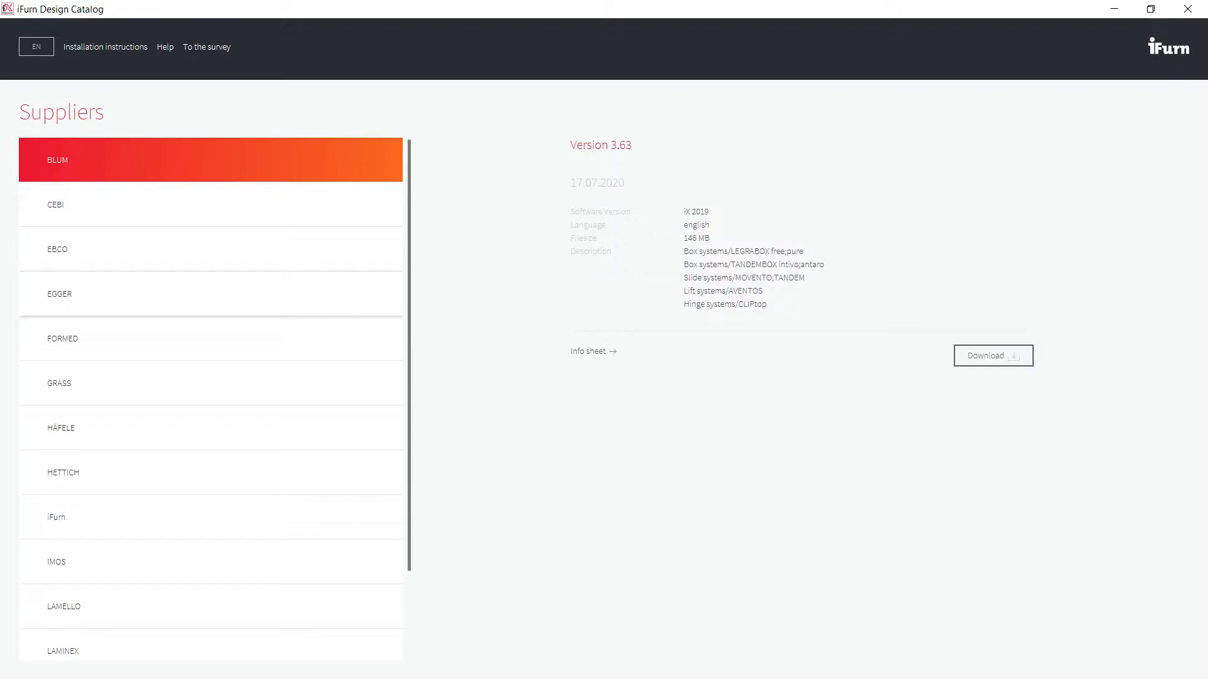
{"action": "left_click", "coordinate": [210, 294]}
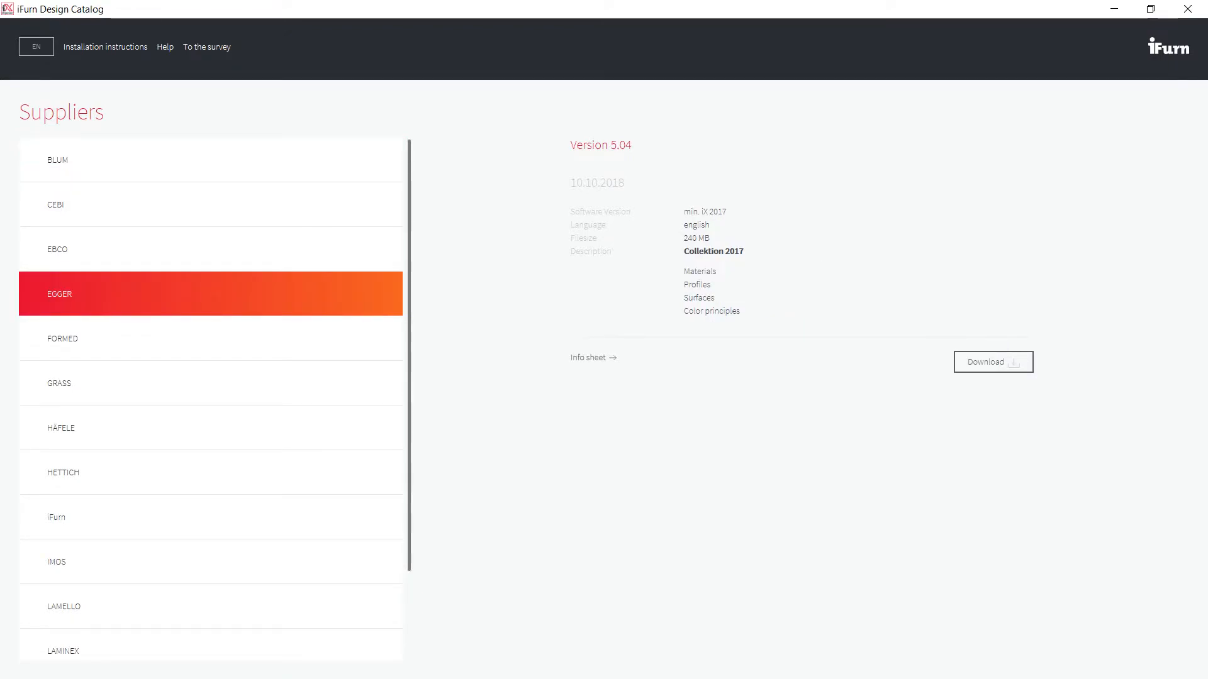
{"action": "left_click_drag", "start_coordinate": [740, 311], "coordinate": [684, 272]}
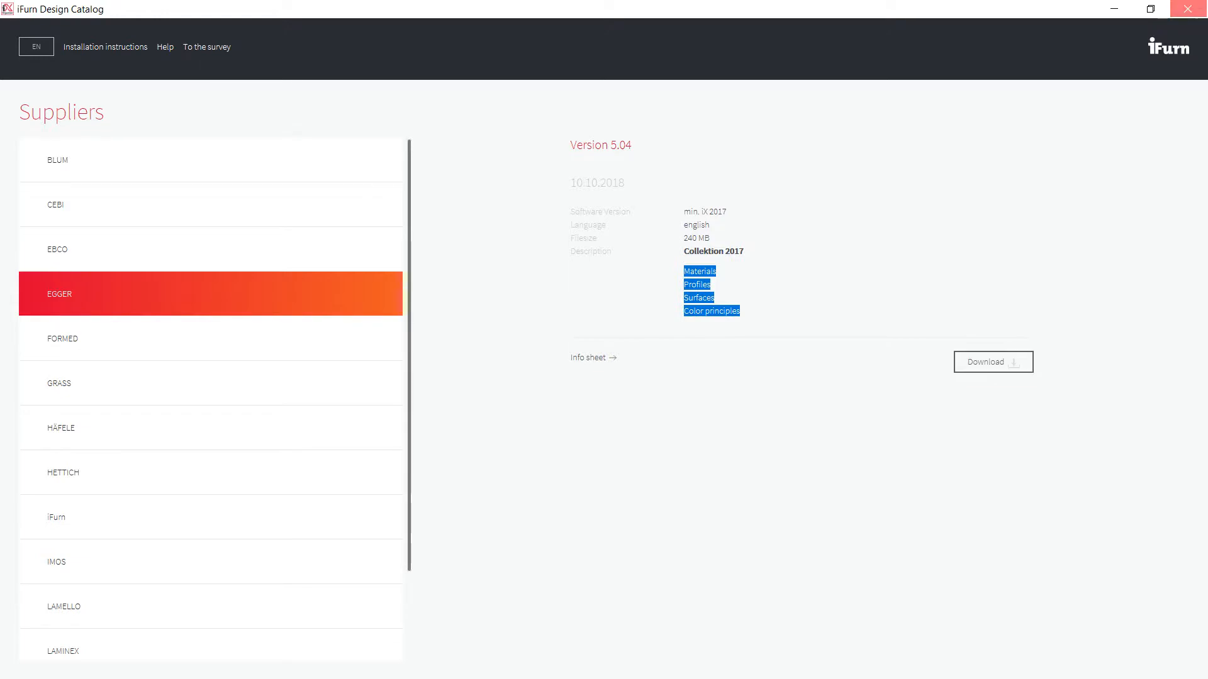
Close the design catalog and return to the kitchen drawing in AutoCAD
{"action": "left_click", "coordinate": [1188, 8]}
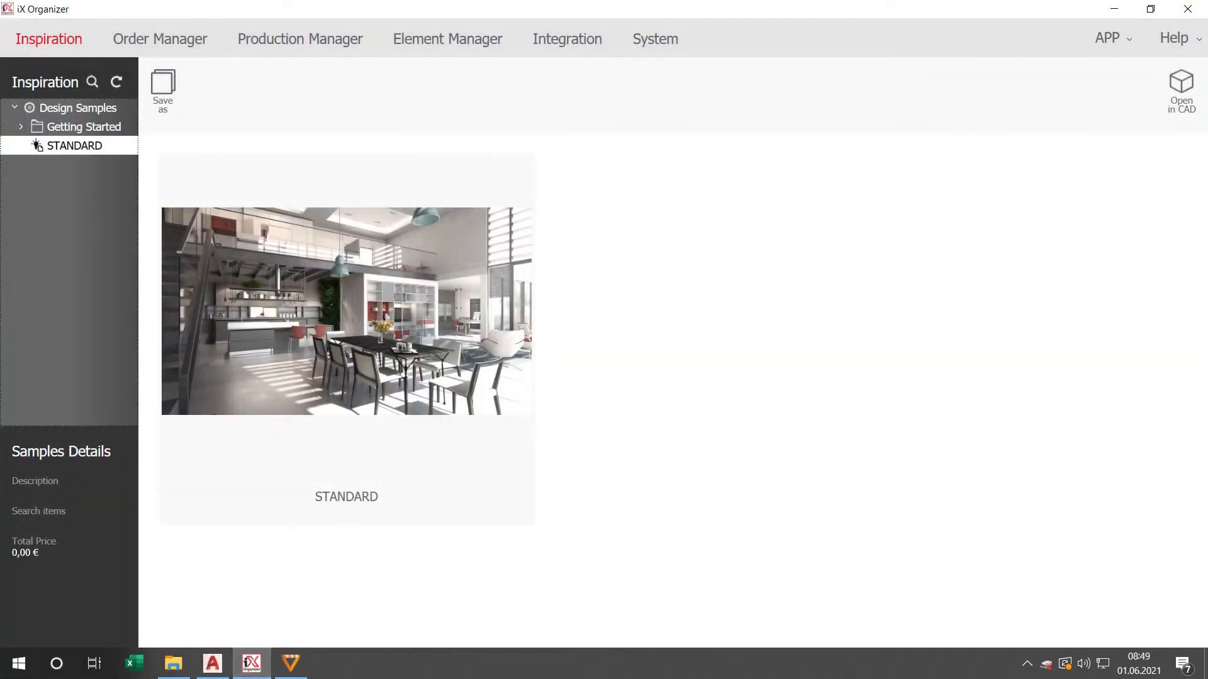
{"action": "key", "text": "alt+Tab"}
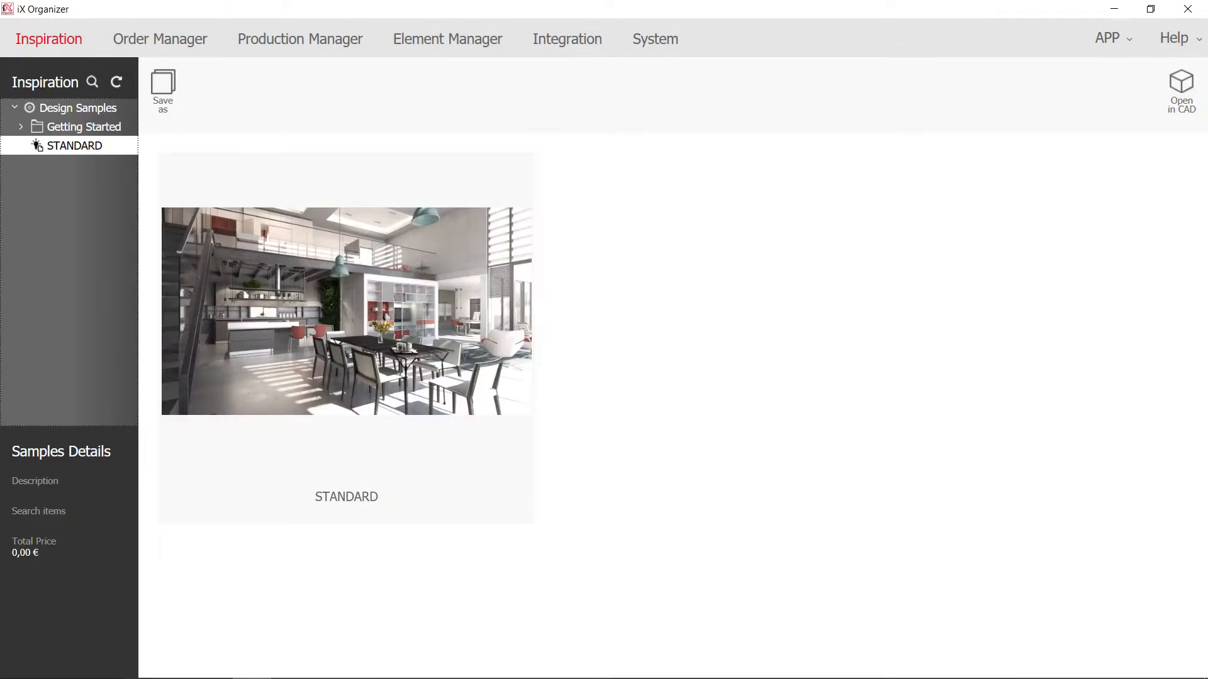
{"action": "key", "text": "alt+Tab"}
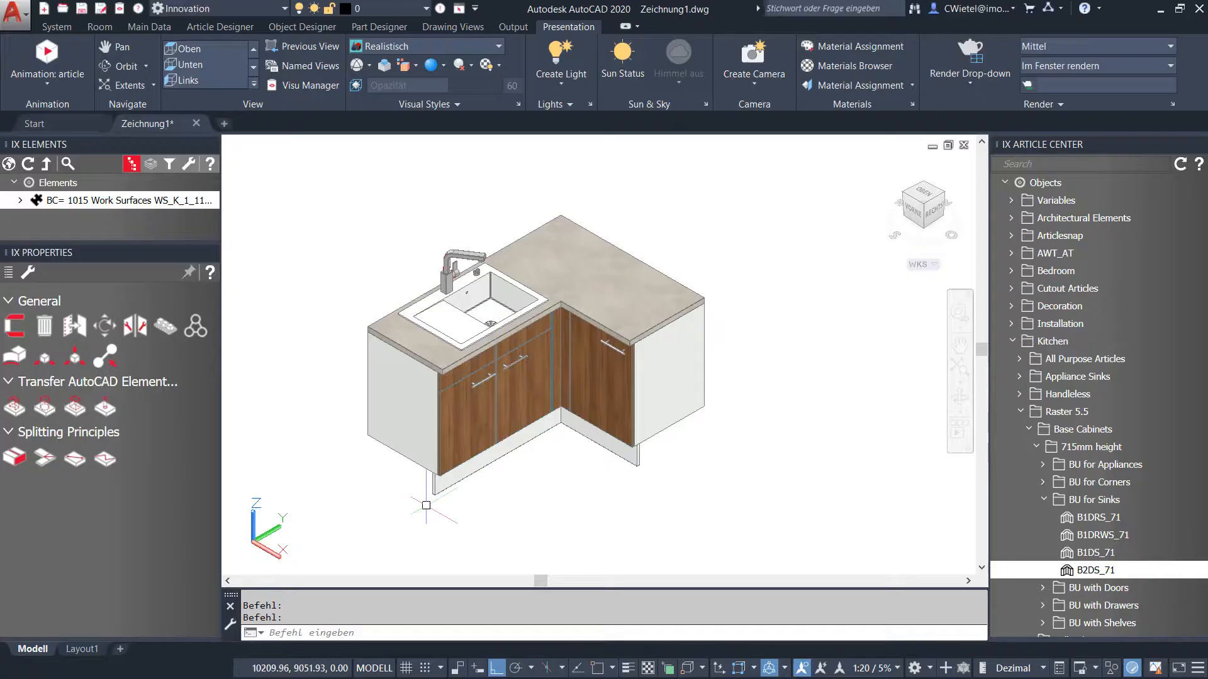
{"action": "scroll", "coordinate": [626, 324], "scroll_direction": "up", "scroll_amount": 2}
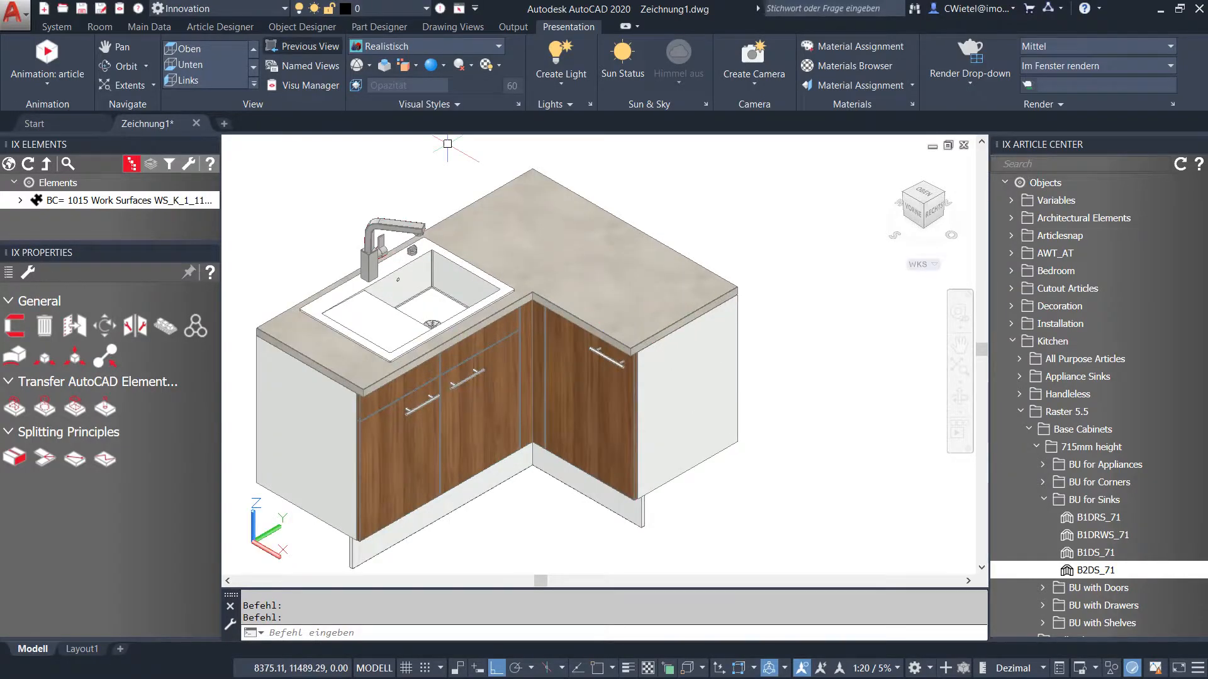
In the order-related variables, set the order value of the Materials_K_Front family under Getting_Started, Kitchen, Basic_Data_K to Egger
{"action": "left_click", "coordinate": [149, 26]}
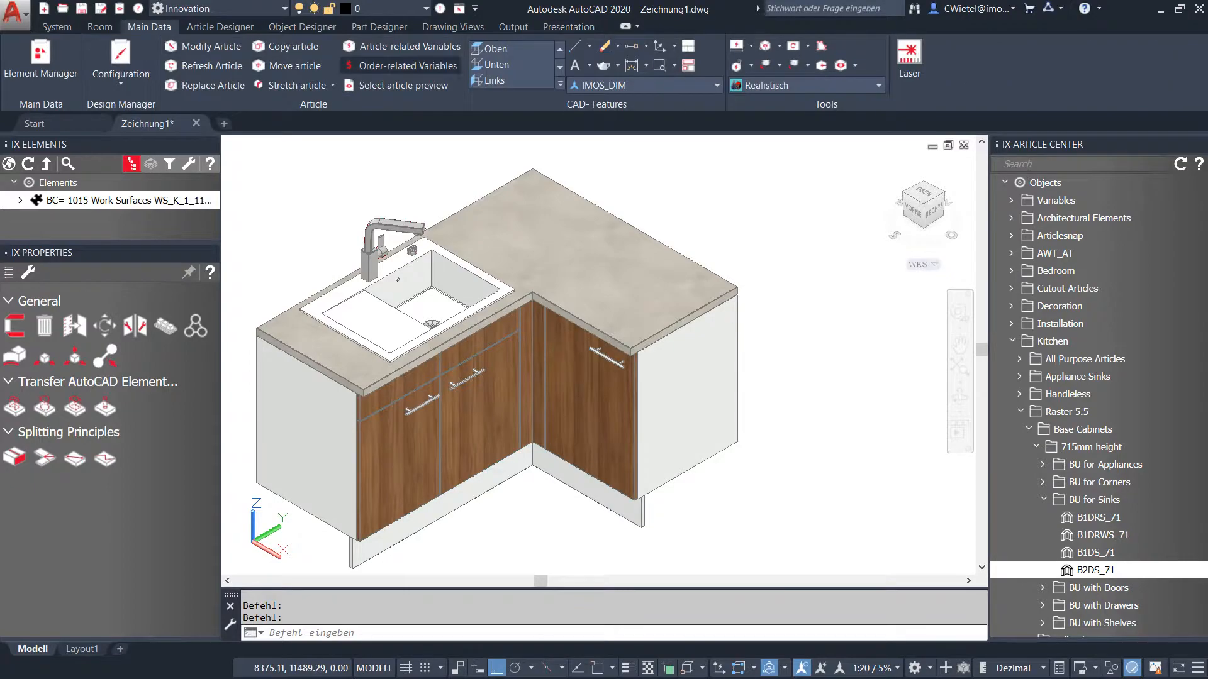
{"action": "left_click", "coordinate": [400, 65]}
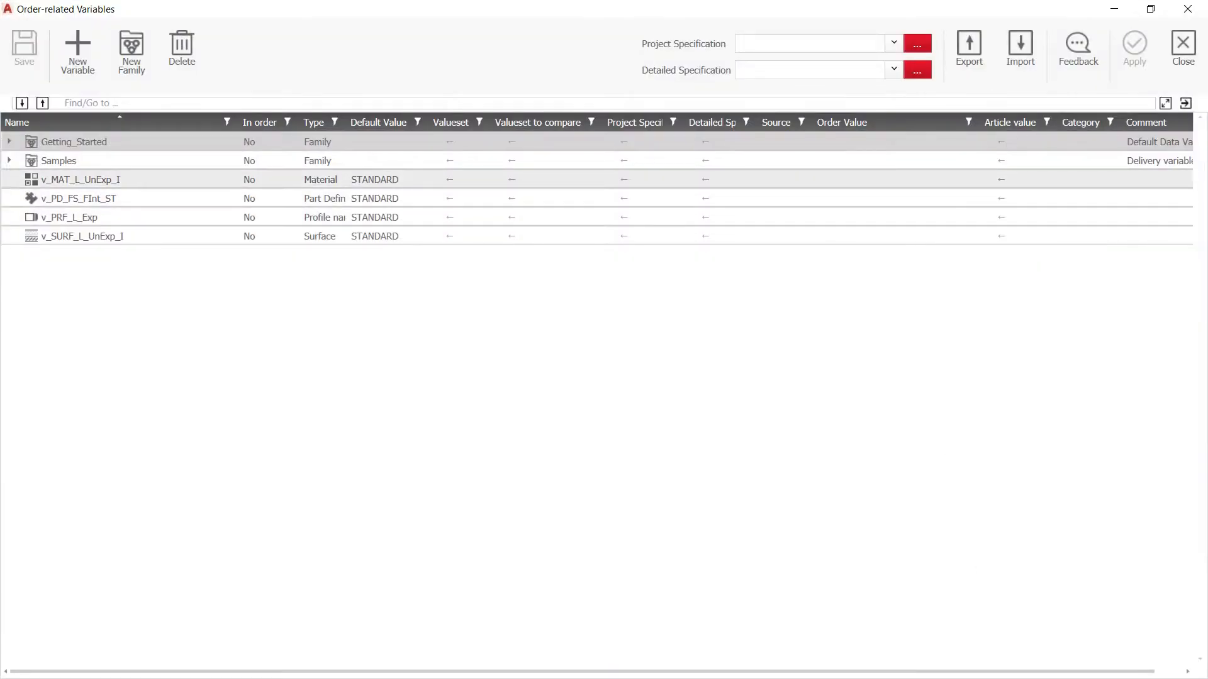
{"action": "left_click", "coordinate": [9, 142]}
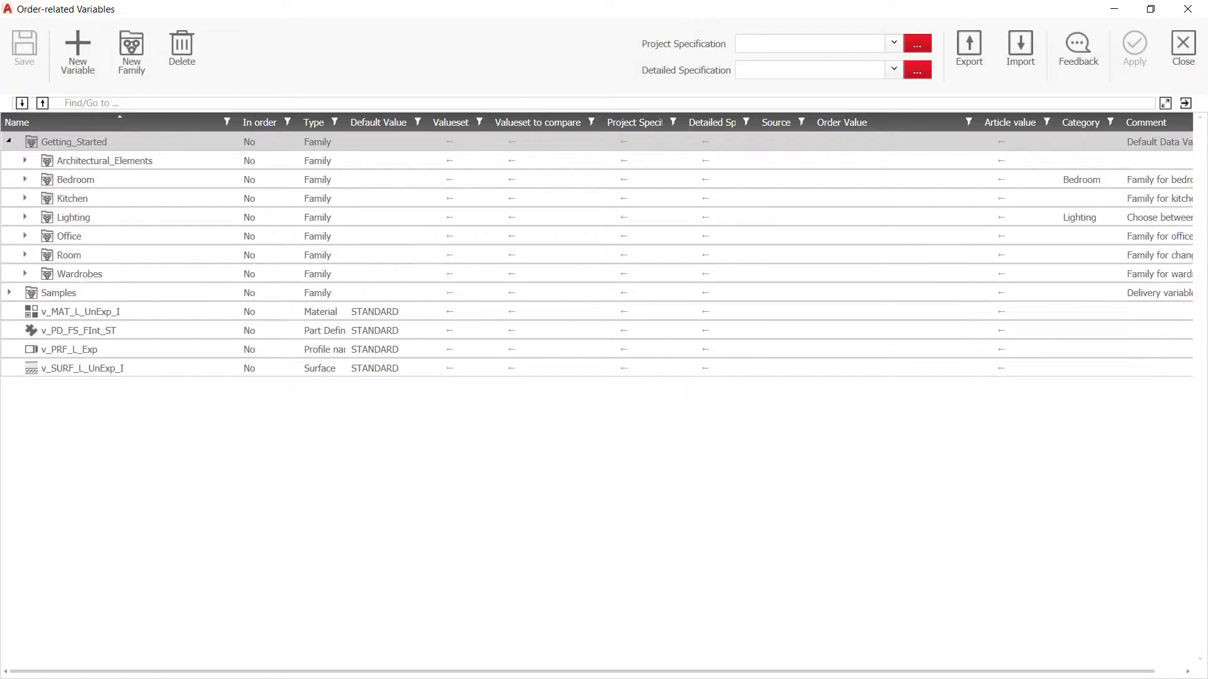
{"action": "left_click", "coordinate": [25, 198]}
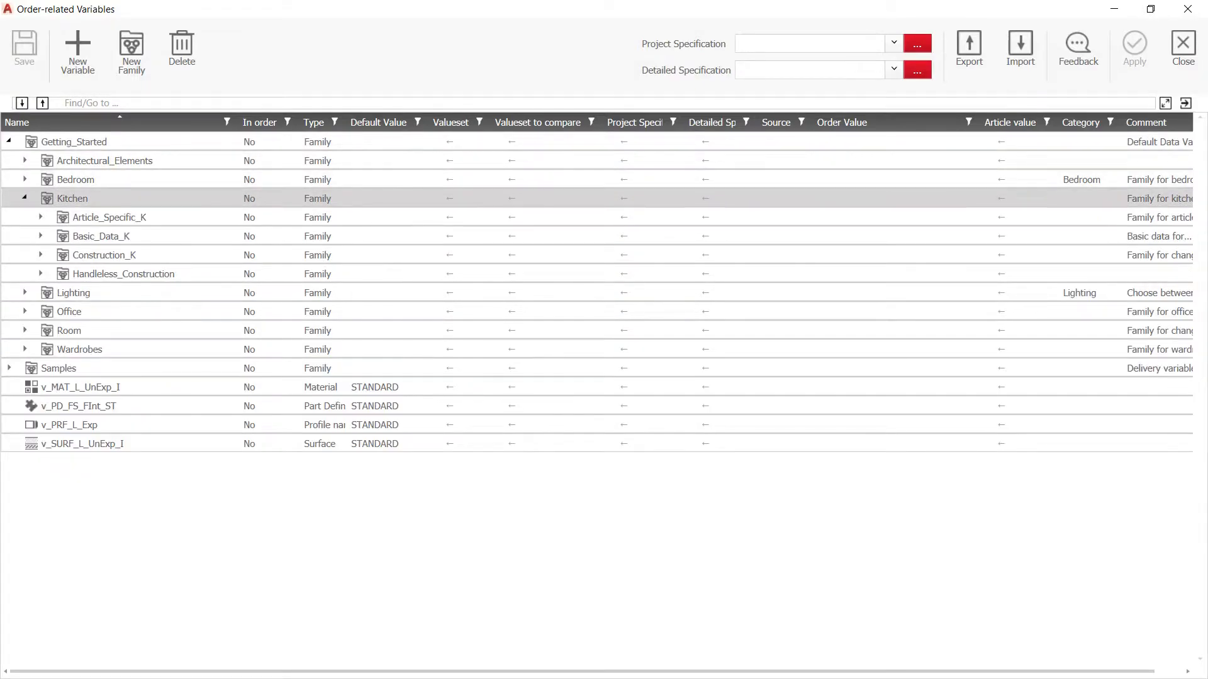
{"action": "left_click", "coordinate": [41, 236]}
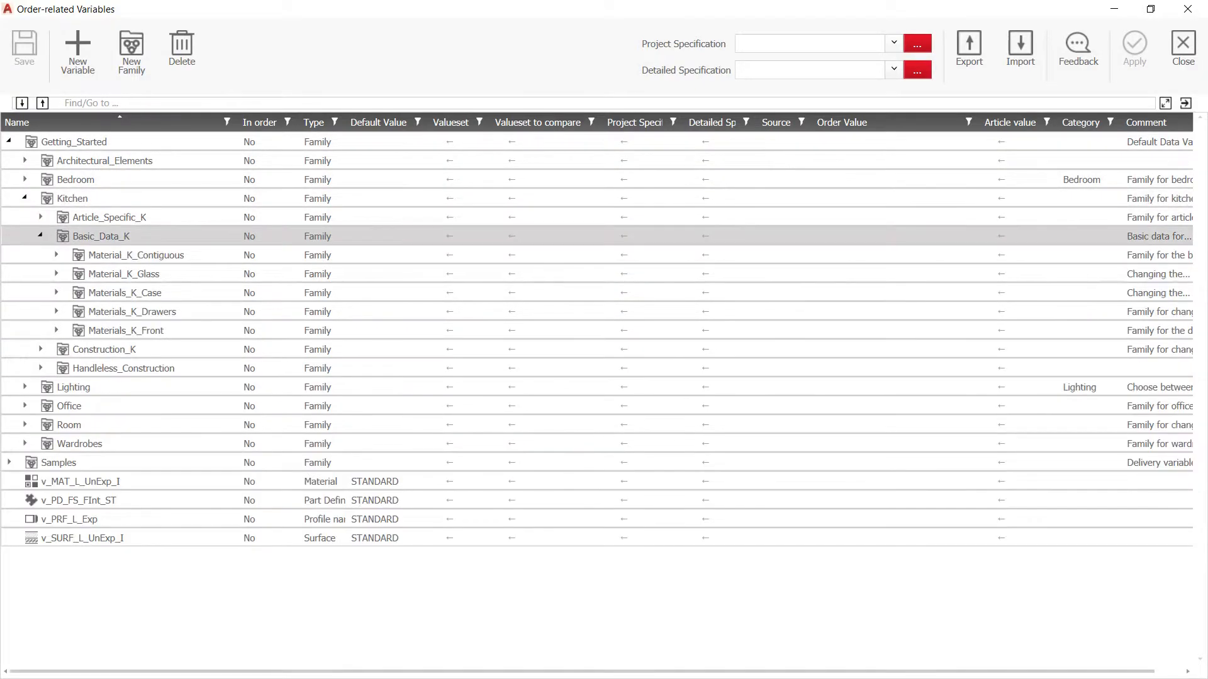
{"action": "left_click", "coordinate": [56, 330]}
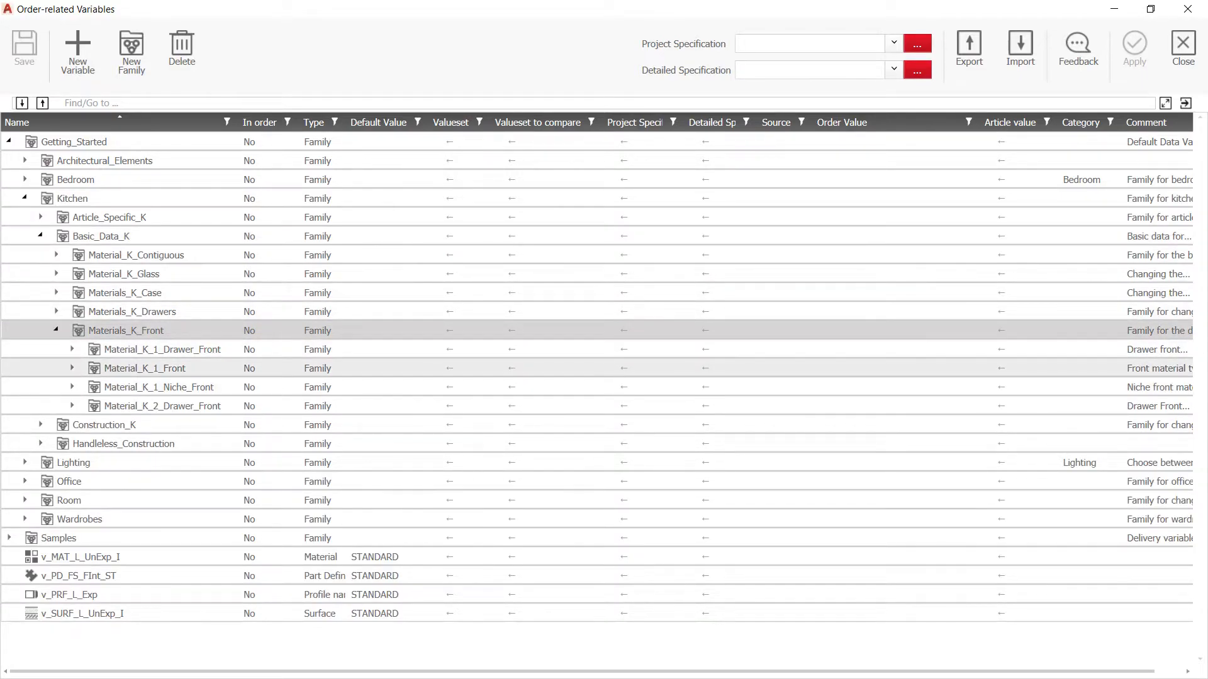
{"action": "left_click", "coordinate": [898, 330]}
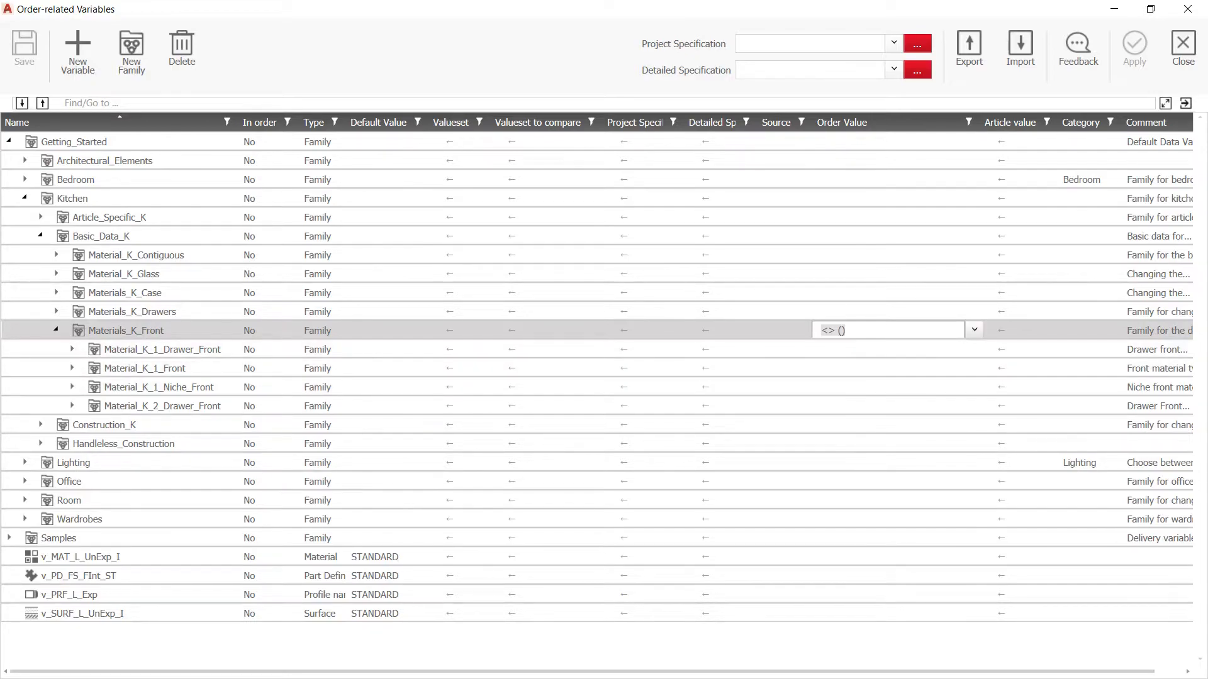
{"action": "left_click", "coordinate": [974, 331]}
{"action": "left_click", "coordinate": [897, 365]}
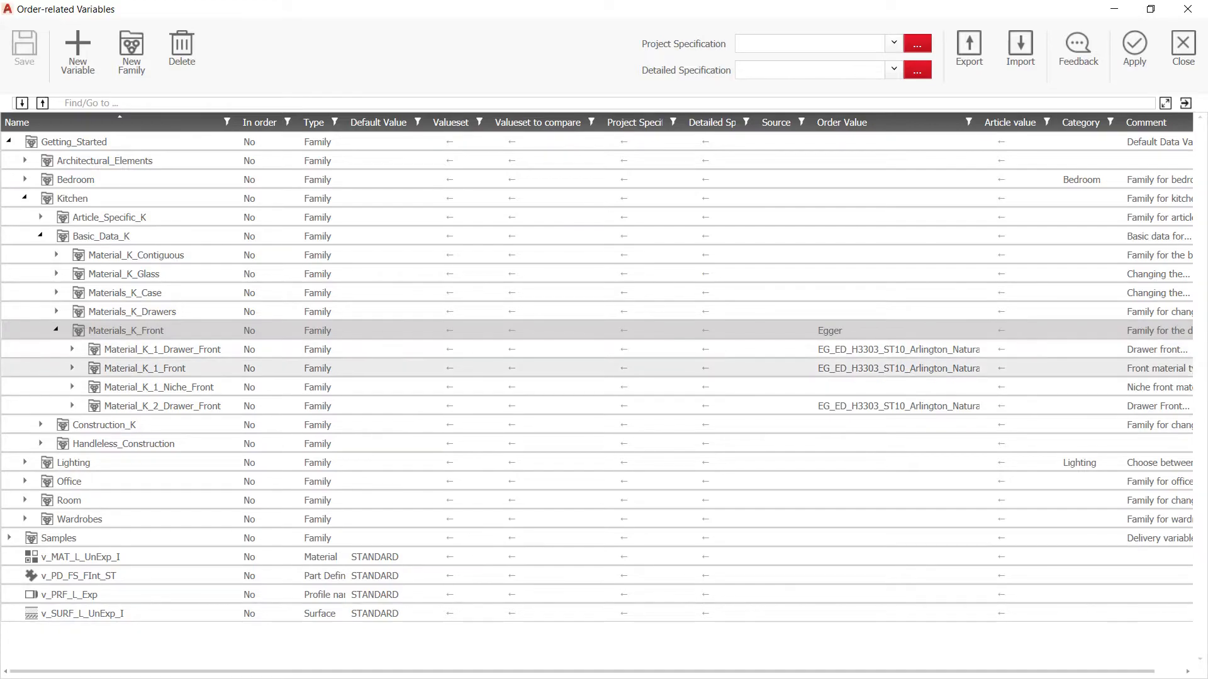
Examine the purchase item ID and description of the material assigned to MAT_K_1_FR in the Material_K_1_Front family
{"action": "left_click", "coordinate": [71, 368]}
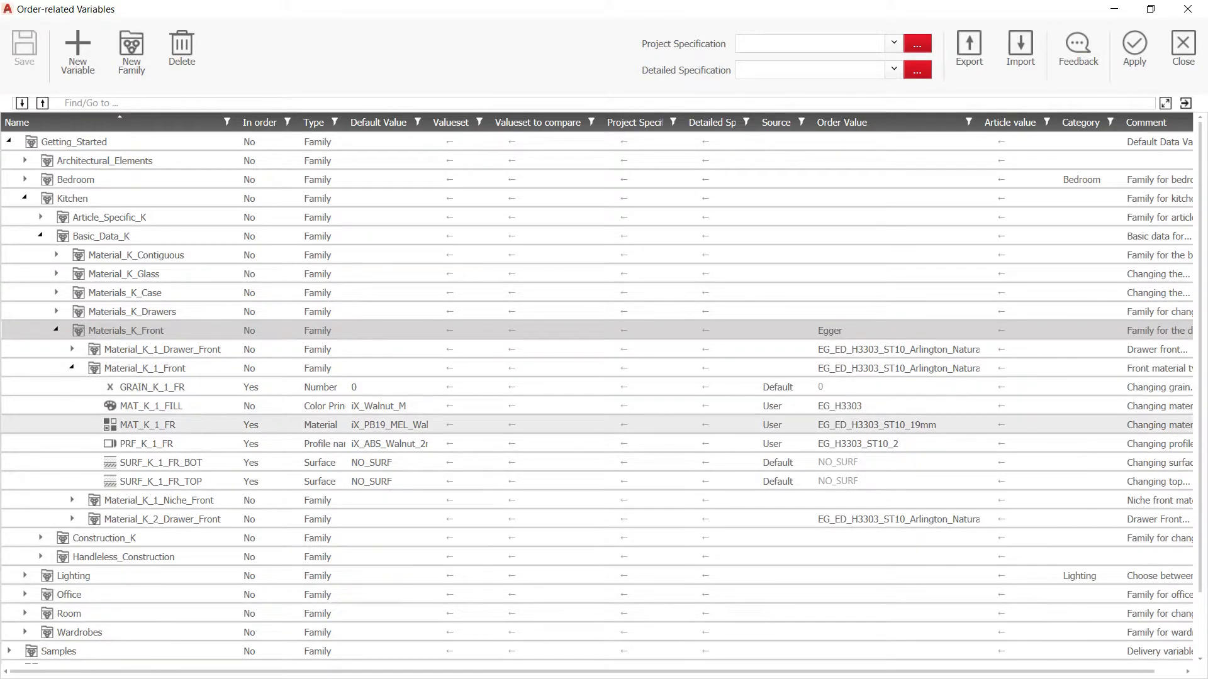
{"action": "left_click", "coordinate": [880, 425]}
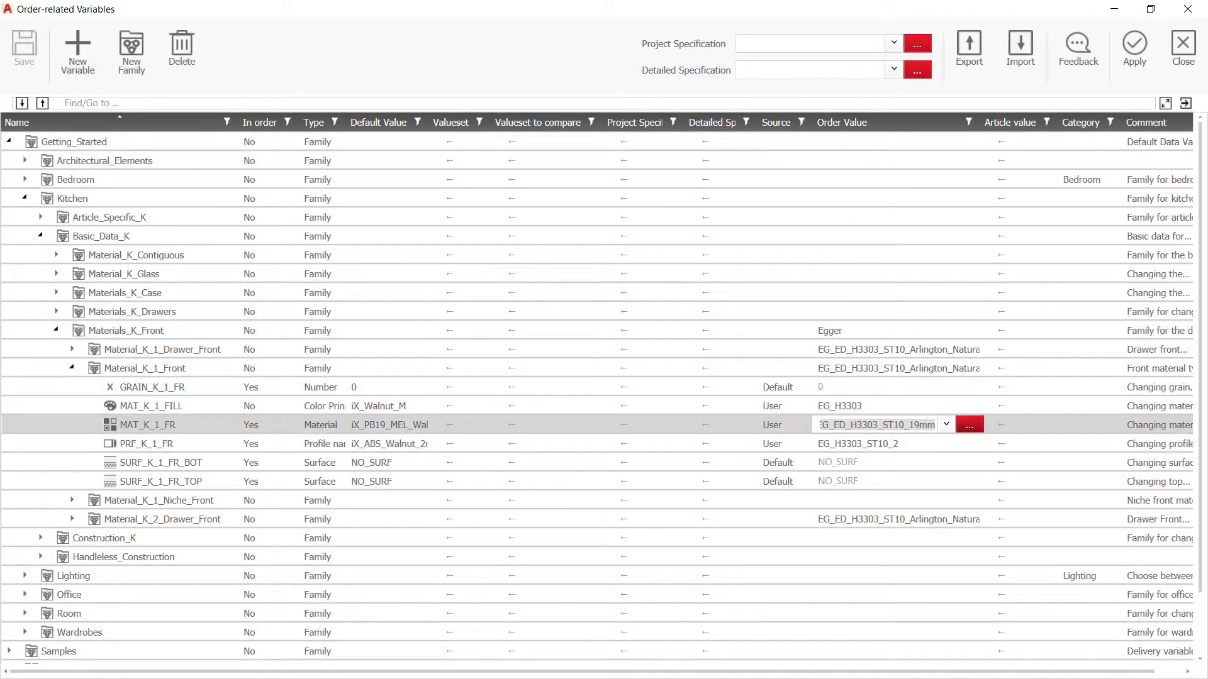
{"action": "left_click", "coordinate": [969, 425]}
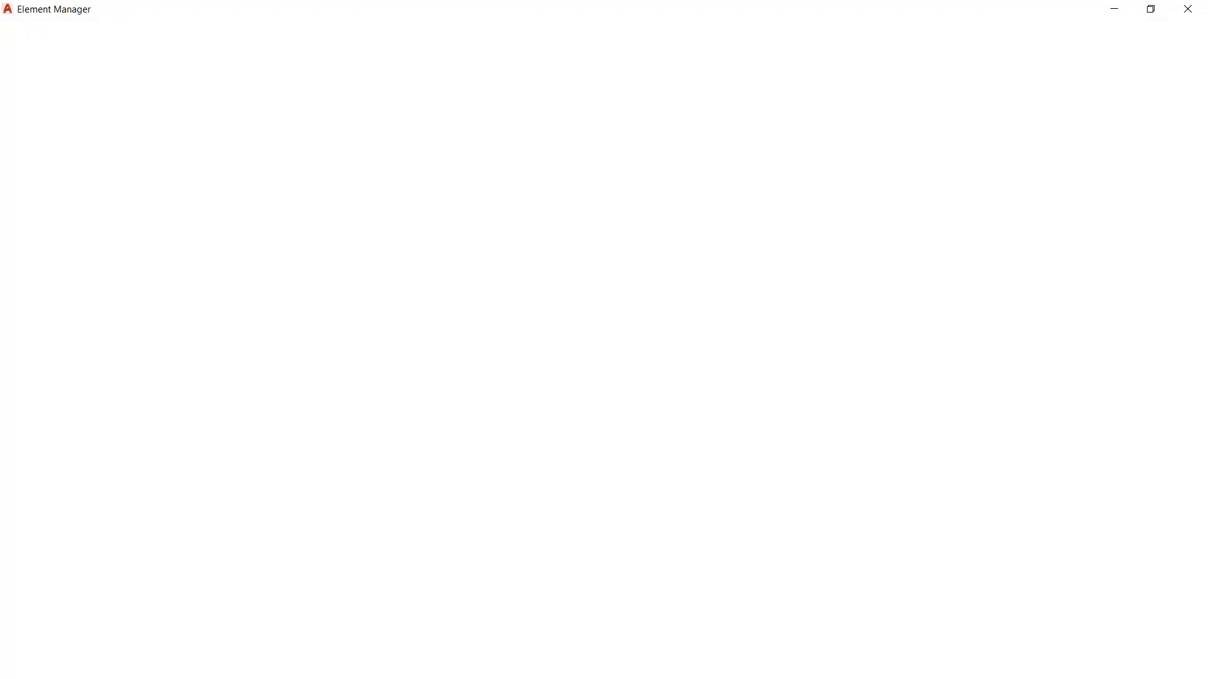
{"action": "left_click_drag", "start_coordinate": [926, 330], "coordinate": [836, 330]}
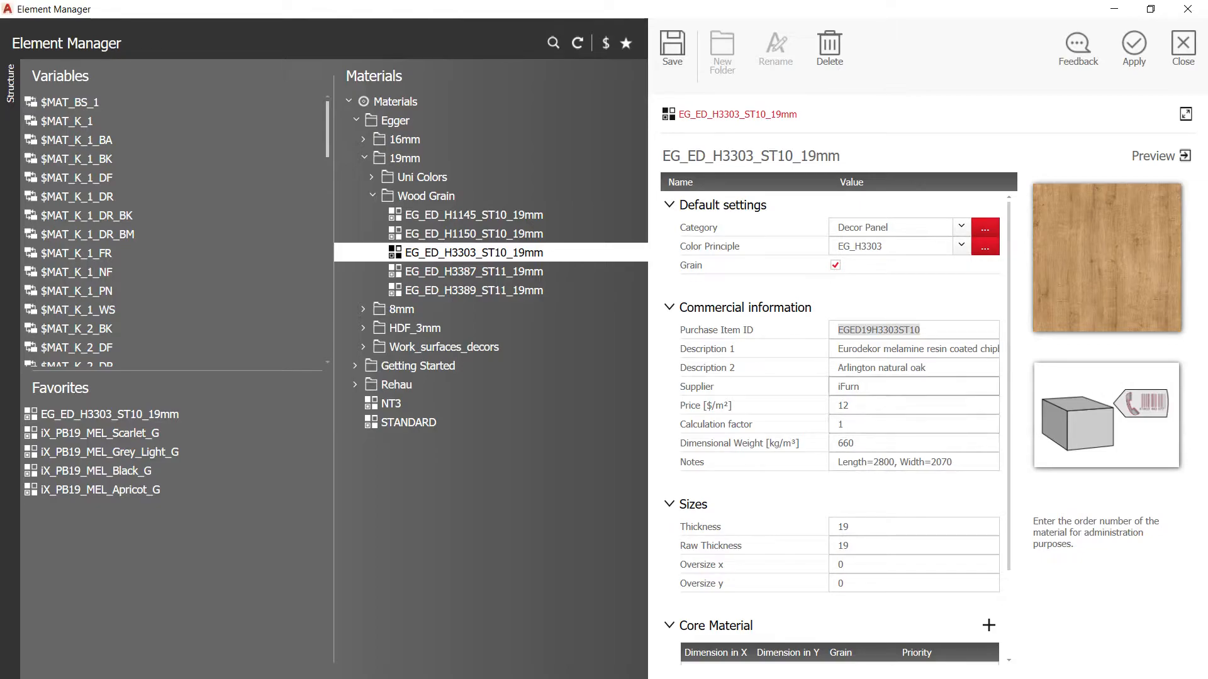
{"action": "left_click_drag", "start_coordinate": [929, 368], "coordinate": [835, 368]}
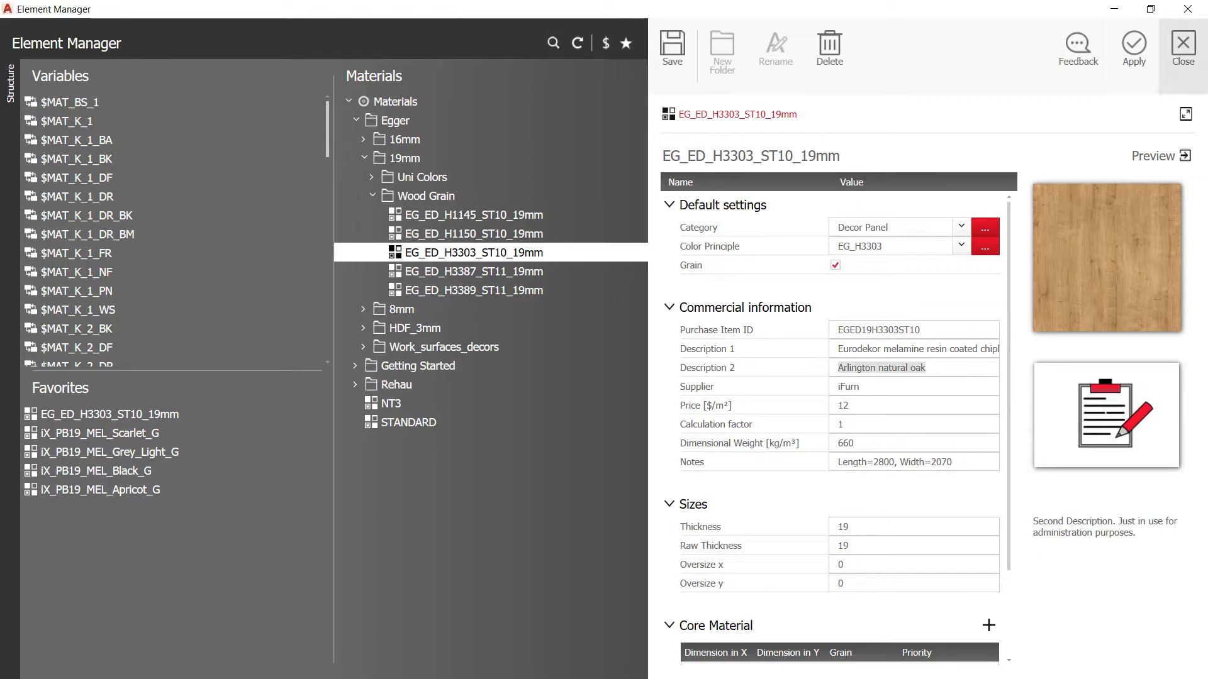
{"action": "left_click", "coordinate": [1182, 47]}
Apply the order-related variables, regenerating the articles that use them and updating their attached contiguous parts
{"action": "left_click", "coordinate": [1134, 47]}
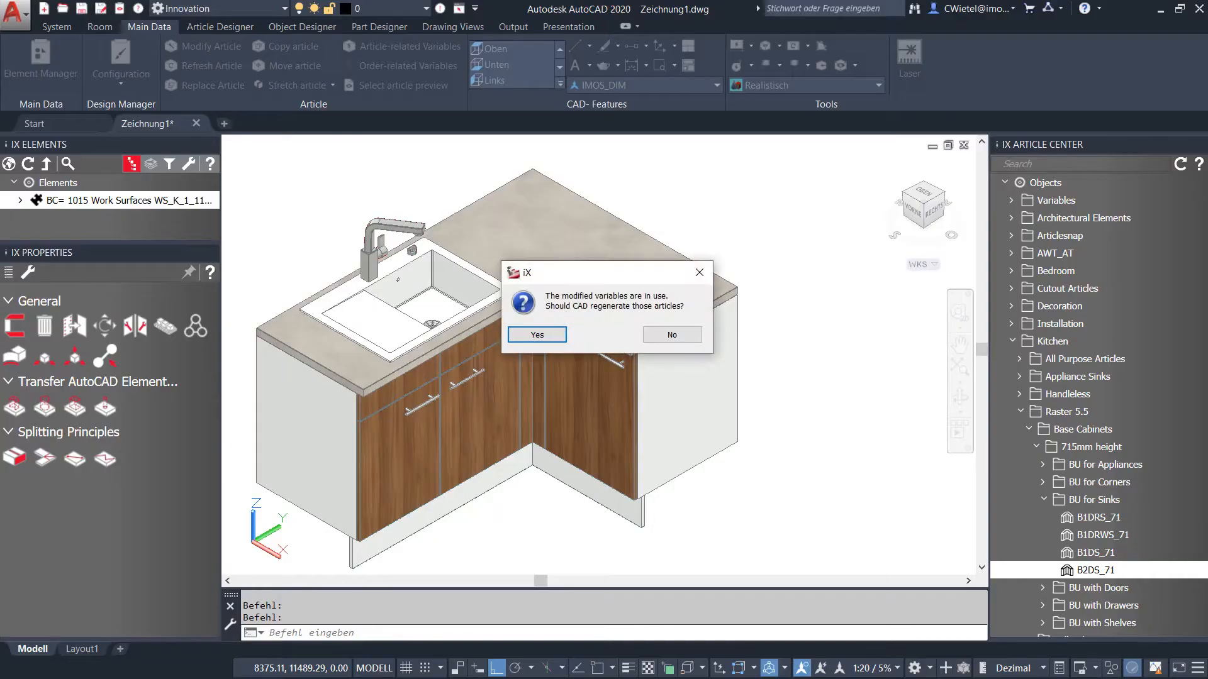
{"action": "key", "text": "Return"}
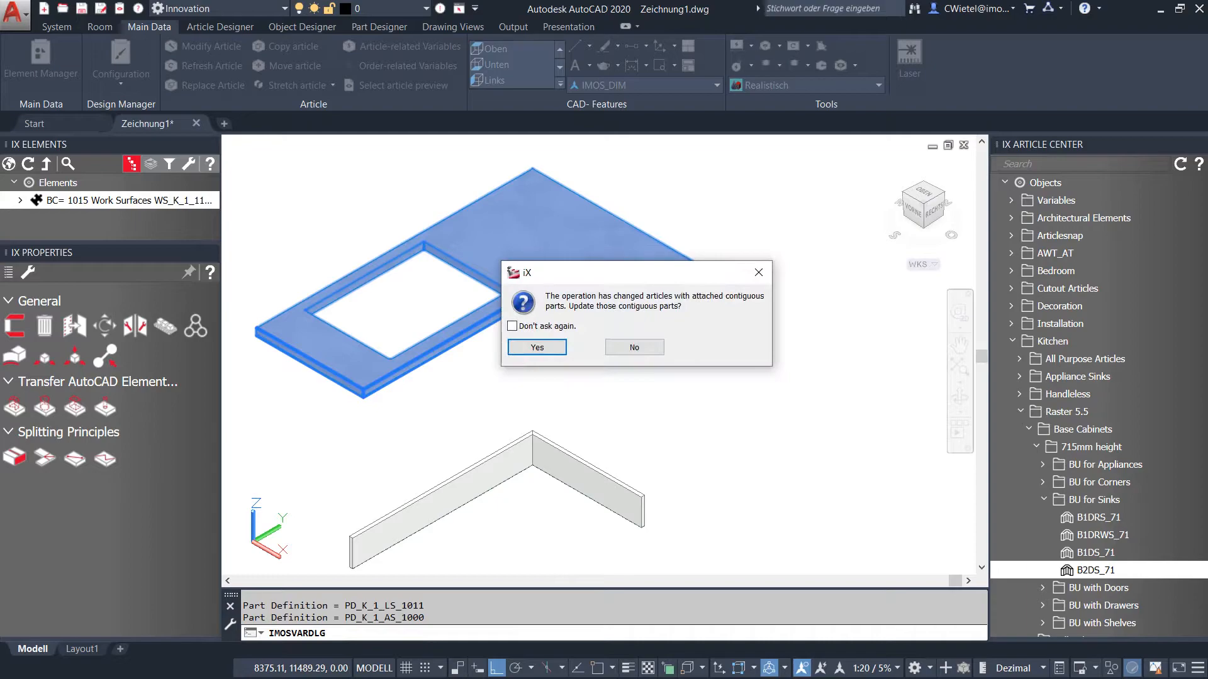
{"action": "key", "text": "Return"}
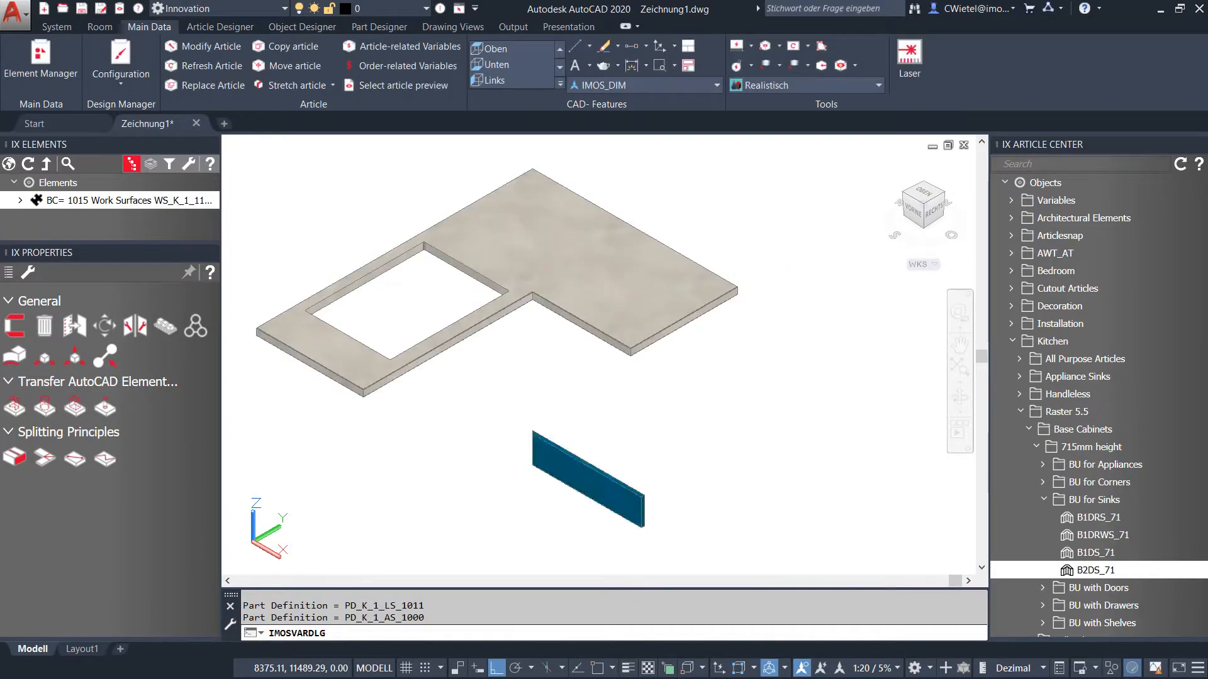
{"action": "key", "text": "Return"}
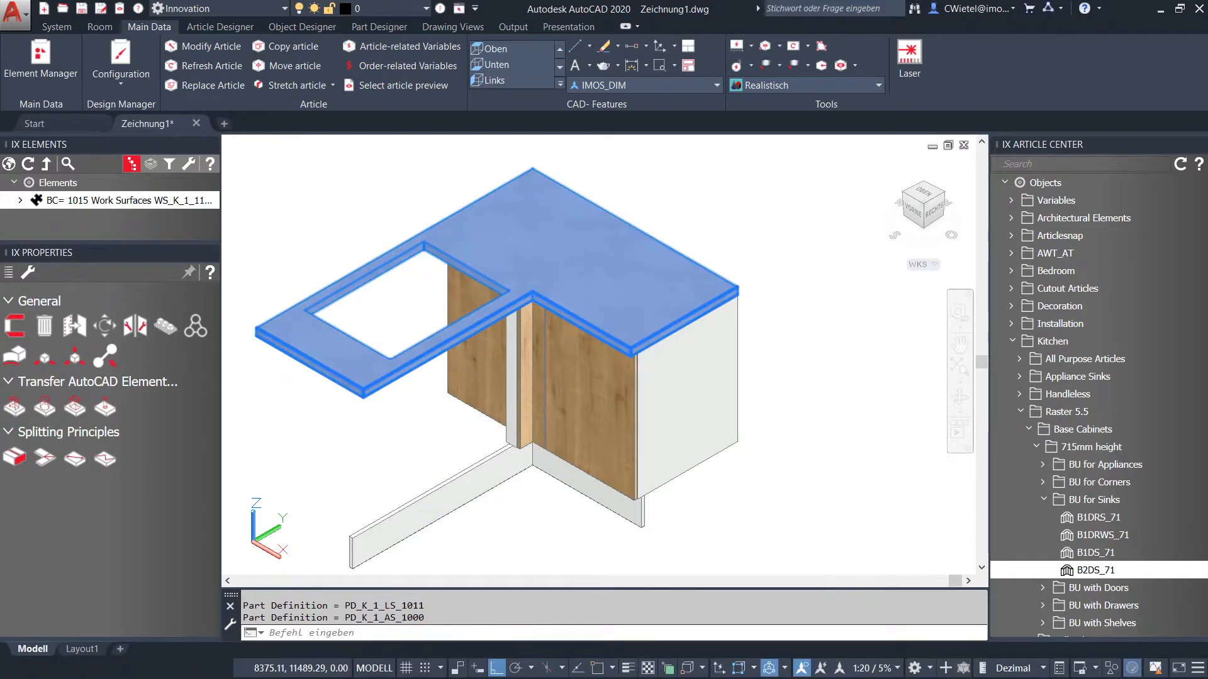
{"action": "scroll", "coordinate": [553, 322], "scroll_direction": "down", "scroll_amount": 4}
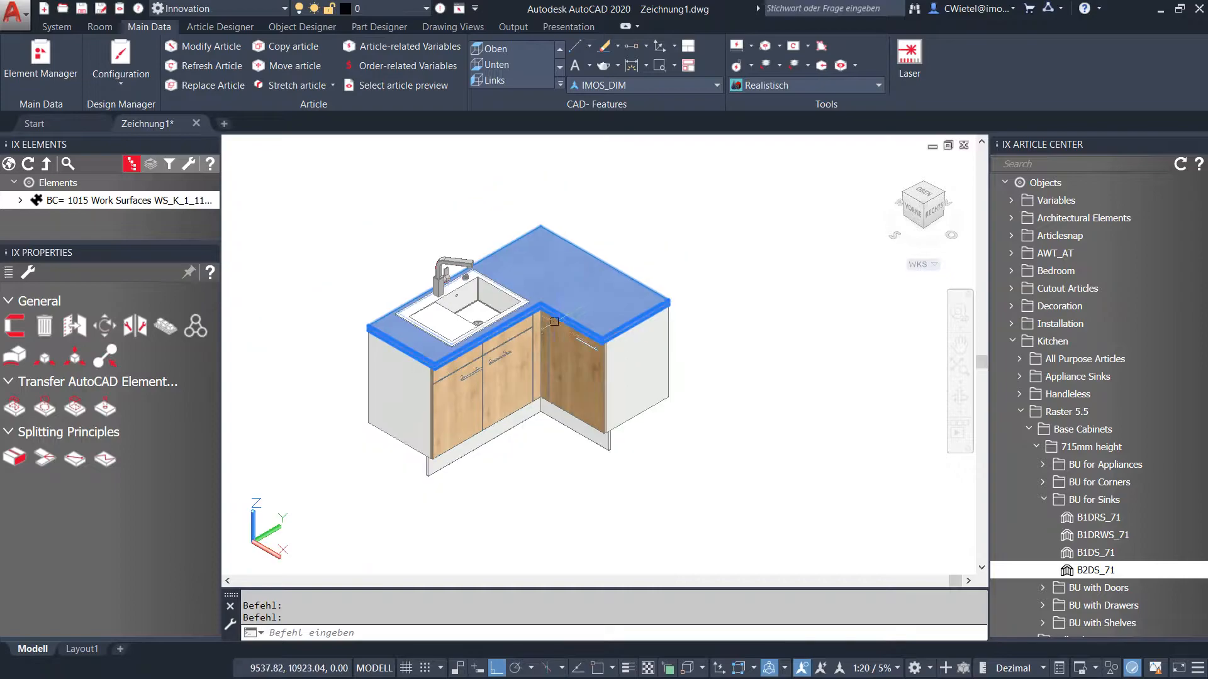
{"action": "scroll", "coordinate": [431, 371], "scroll_direction": "up", "scroll_amount": 2}
{"action": "middle_click_drag", "start_coordinate": [431, 371], "coordinate": [444, 337], "text": "shift"}
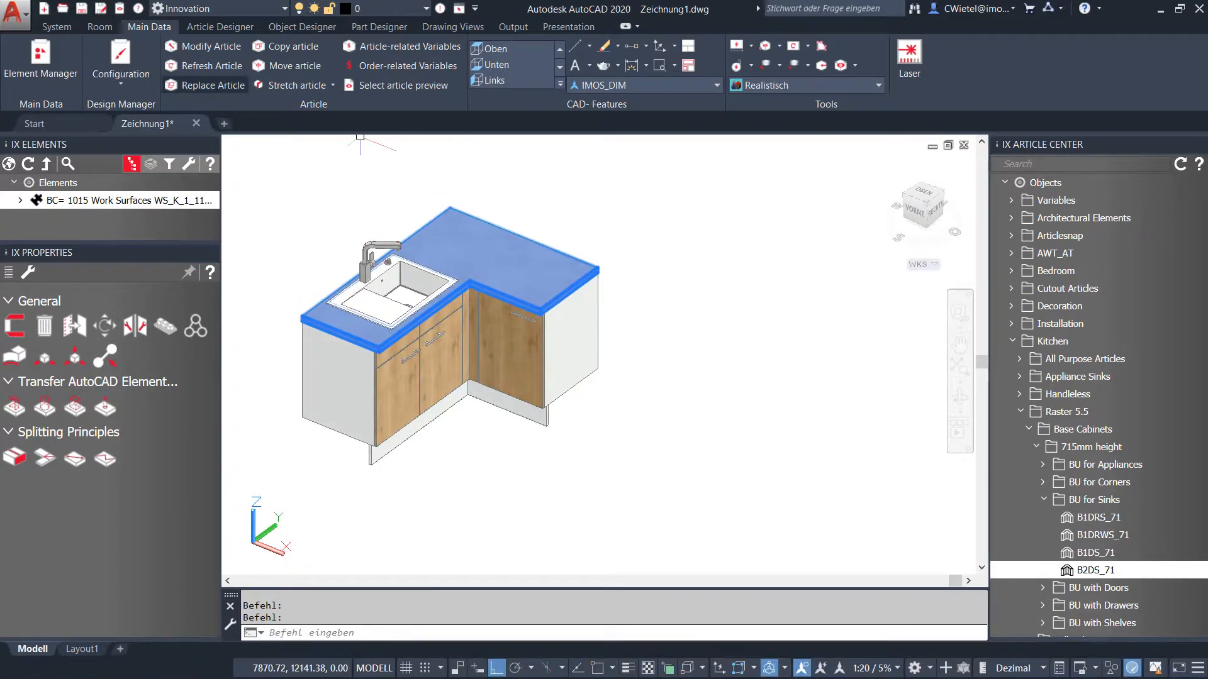
Create a top-view Article Designer article 715 high, 600 wide and 560 deep, with top and bottom shelves, side panels and back
{"action": "left_click", "coordinate": [220, 27]}
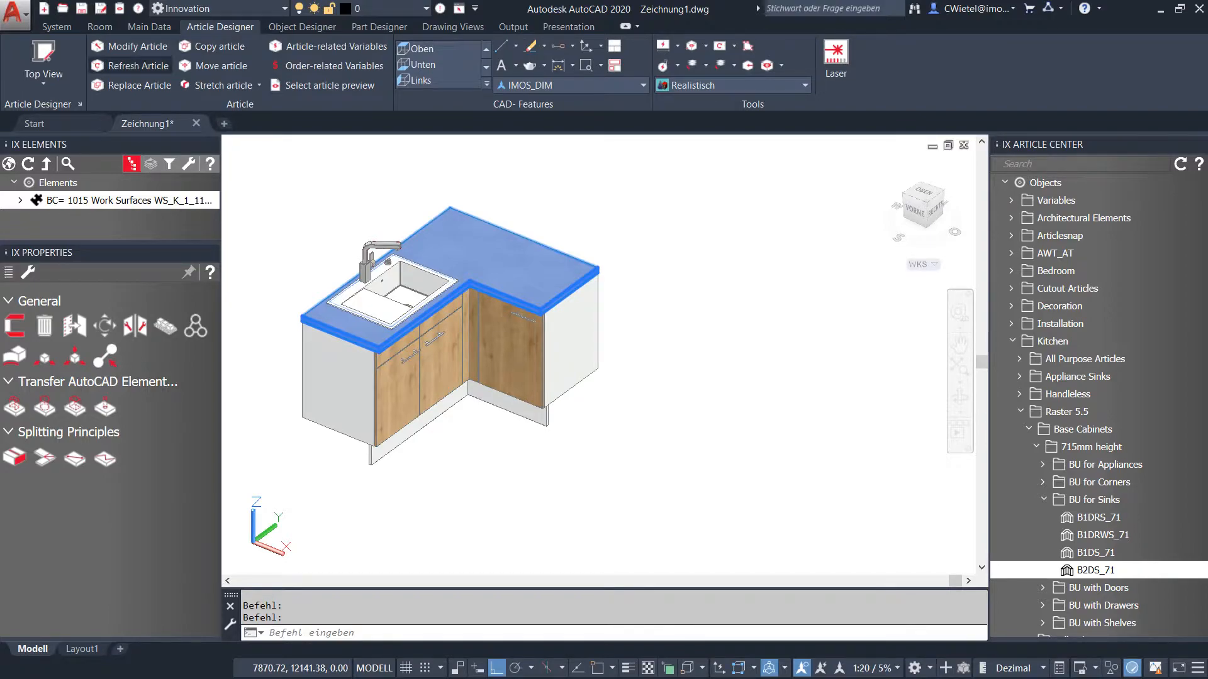
{"action": "left_click", "coordinate": [43, 80]}
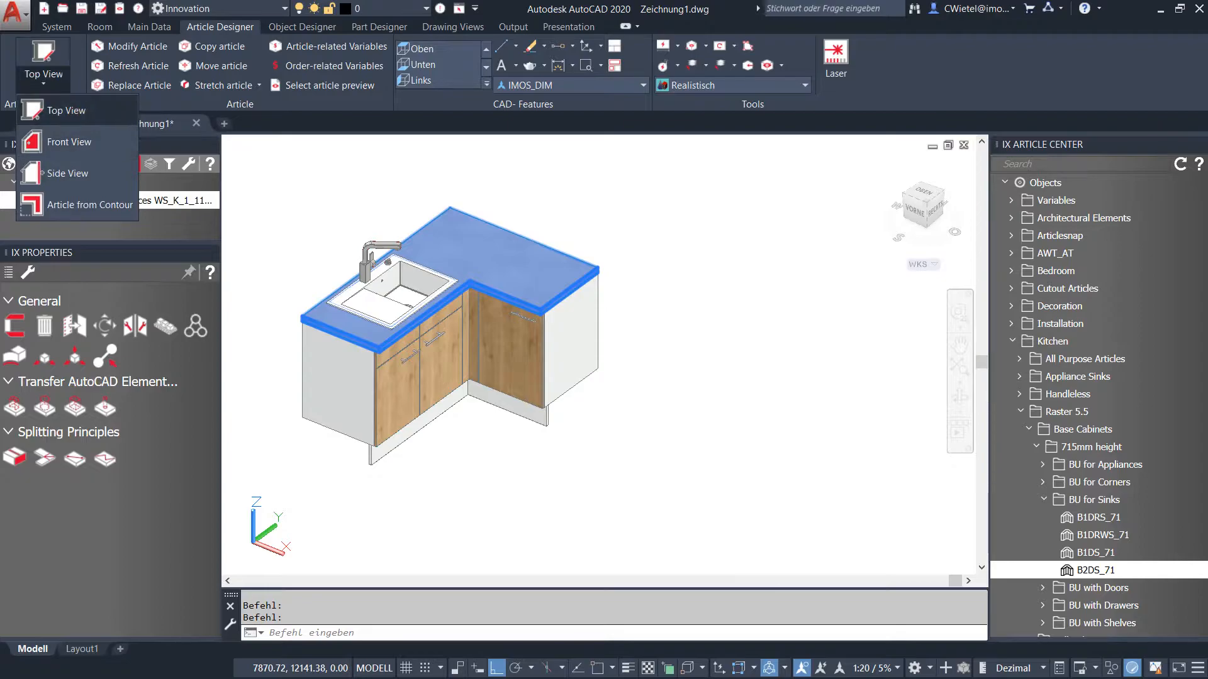
{"action": "left_click", "coordinate": [63, 110]}
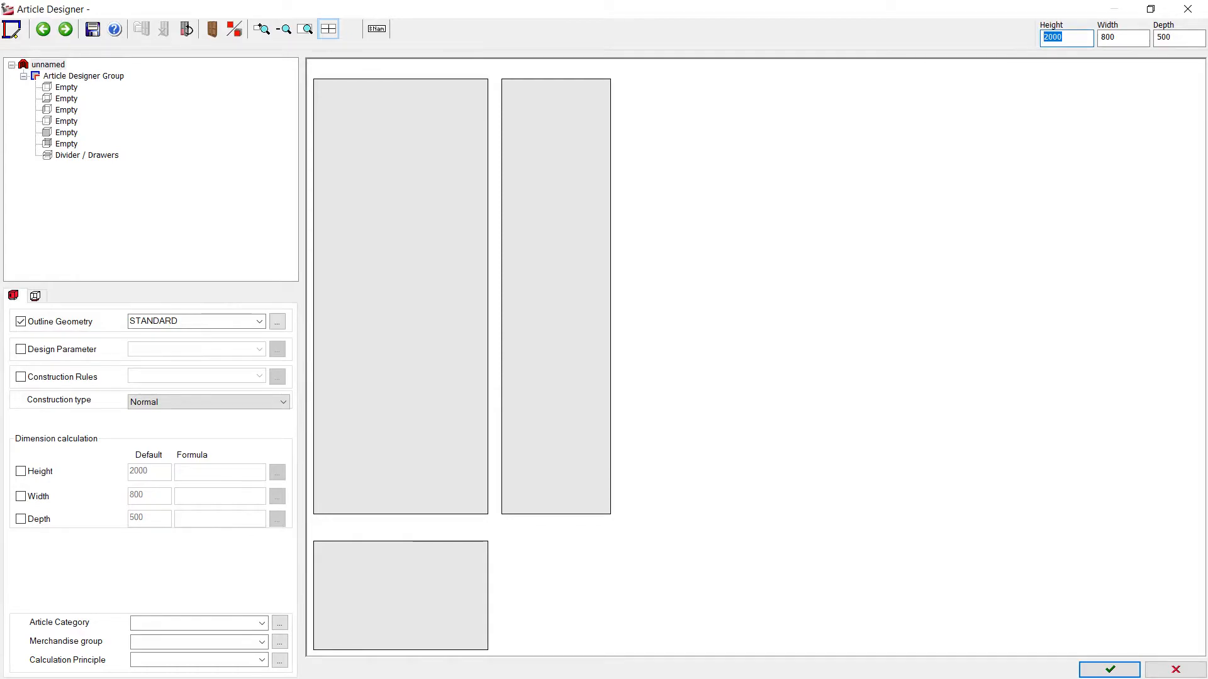
{"action": "type", "text": "76"}
{"action": "type", "text": "5"}
{"action": "key", "text": "Tab"}
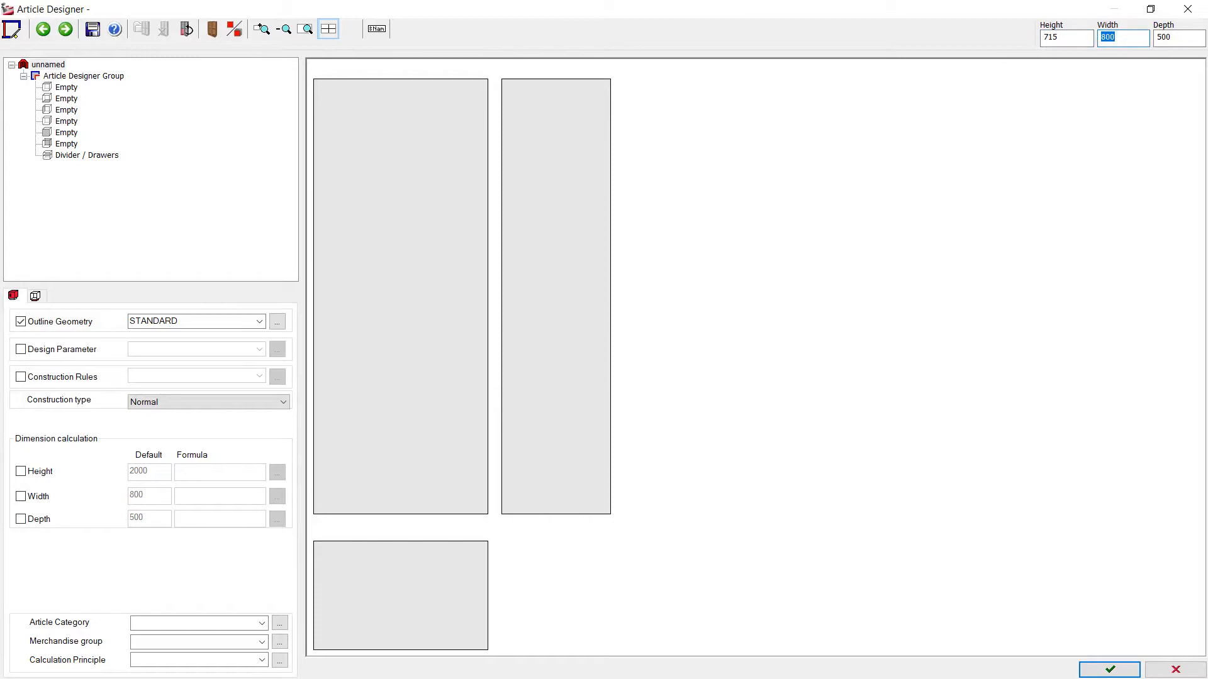
{"action": "type", "text": "600"}
{"action": "key", "text": "Tab"}
{"action": "type", "text": "56"}
{"action": "key", "text": "Return"}
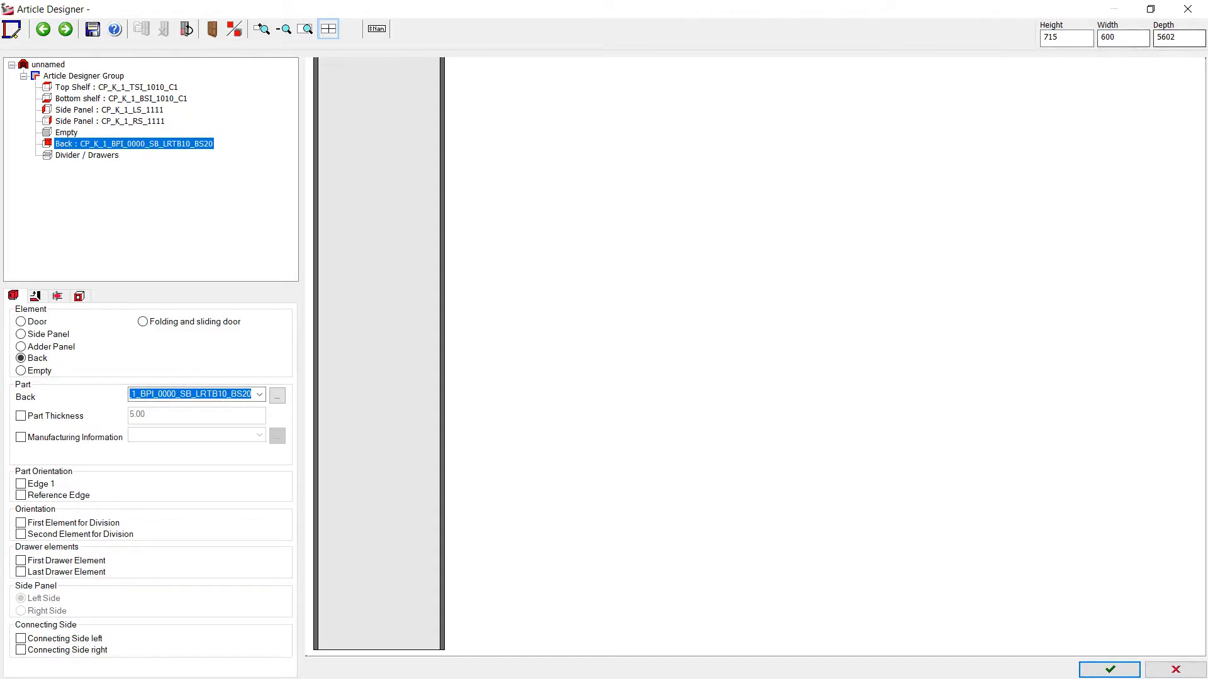
{"action": "left_click", "coordinate": [1181, 37]}
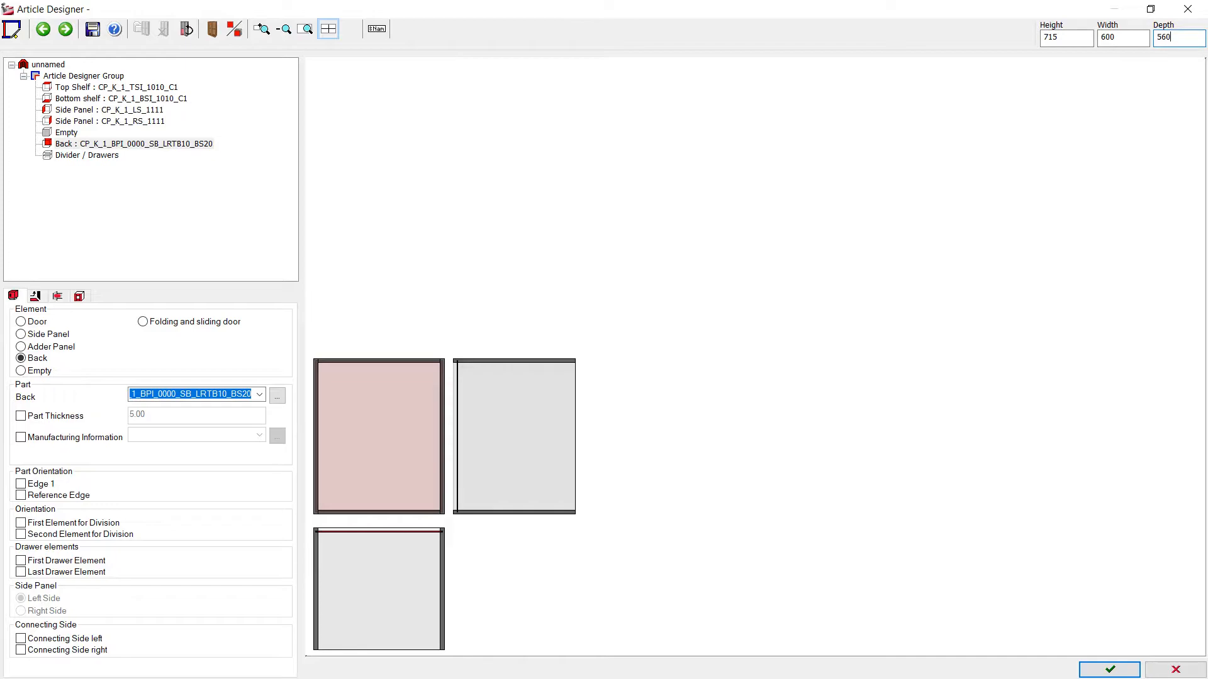
Divide the cabinet interior with a fixed shelf, using 1:200mm as the first linear division
{"action": "left_click", "coordinate": [87, 155]}
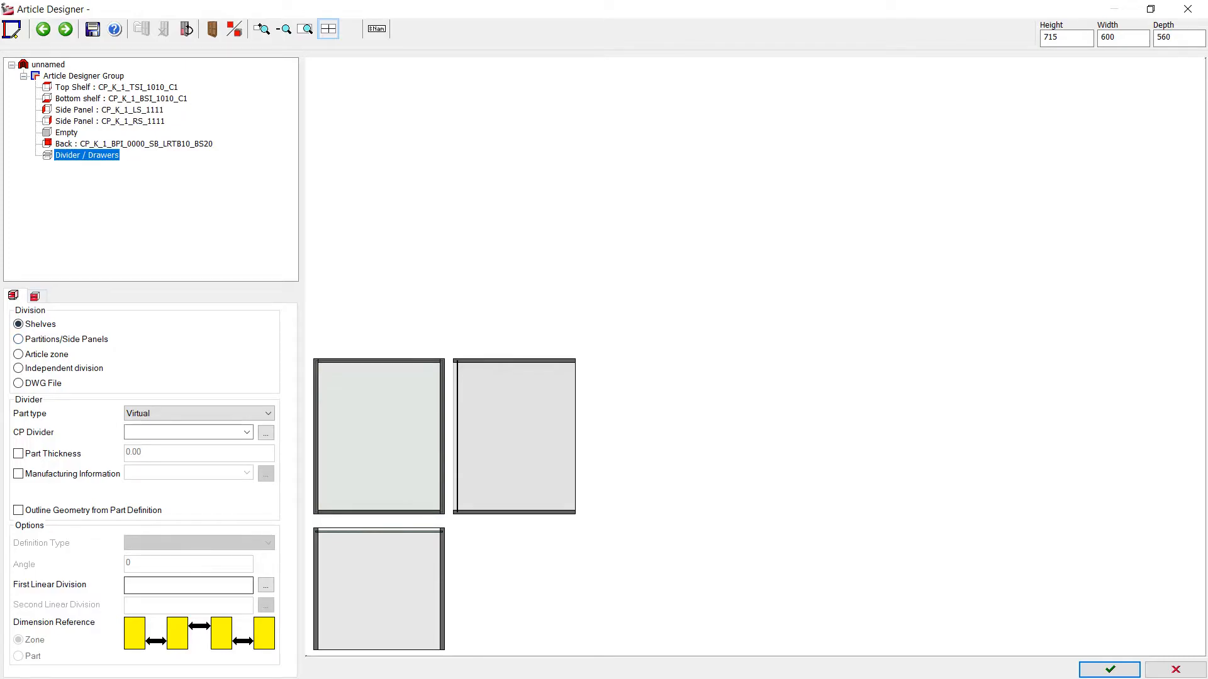
{"action": "left_click", "coordinate": [188, 585]}
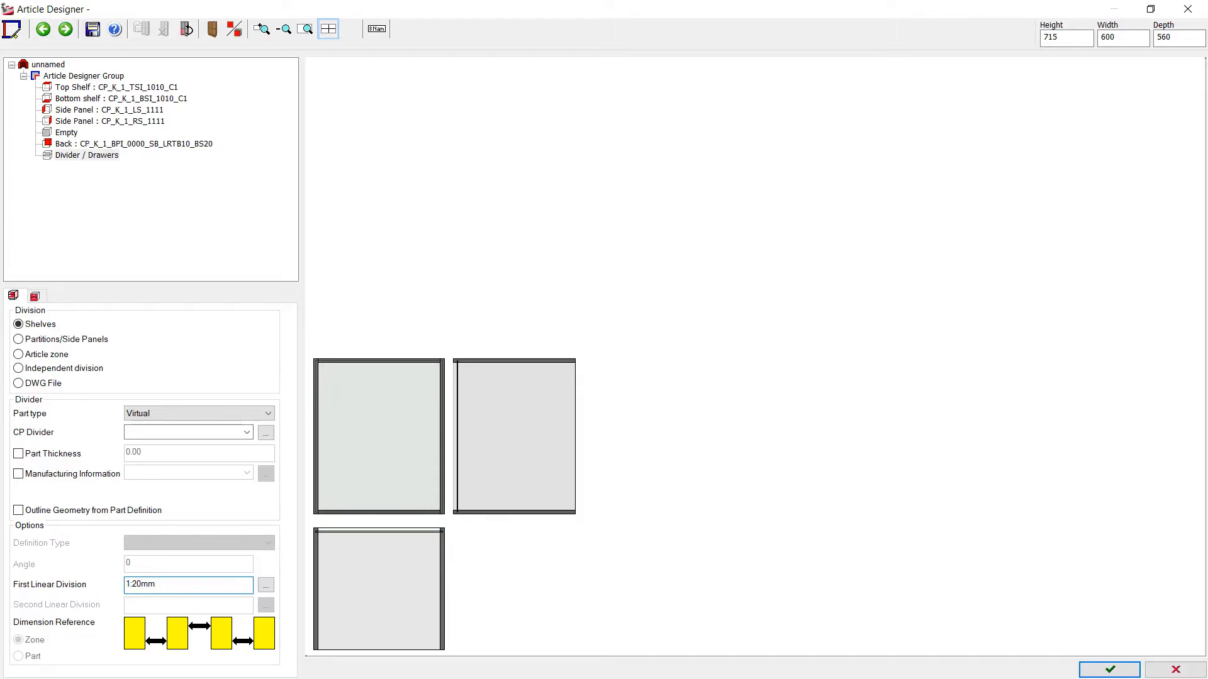
{"action": "type", "text": "0"}
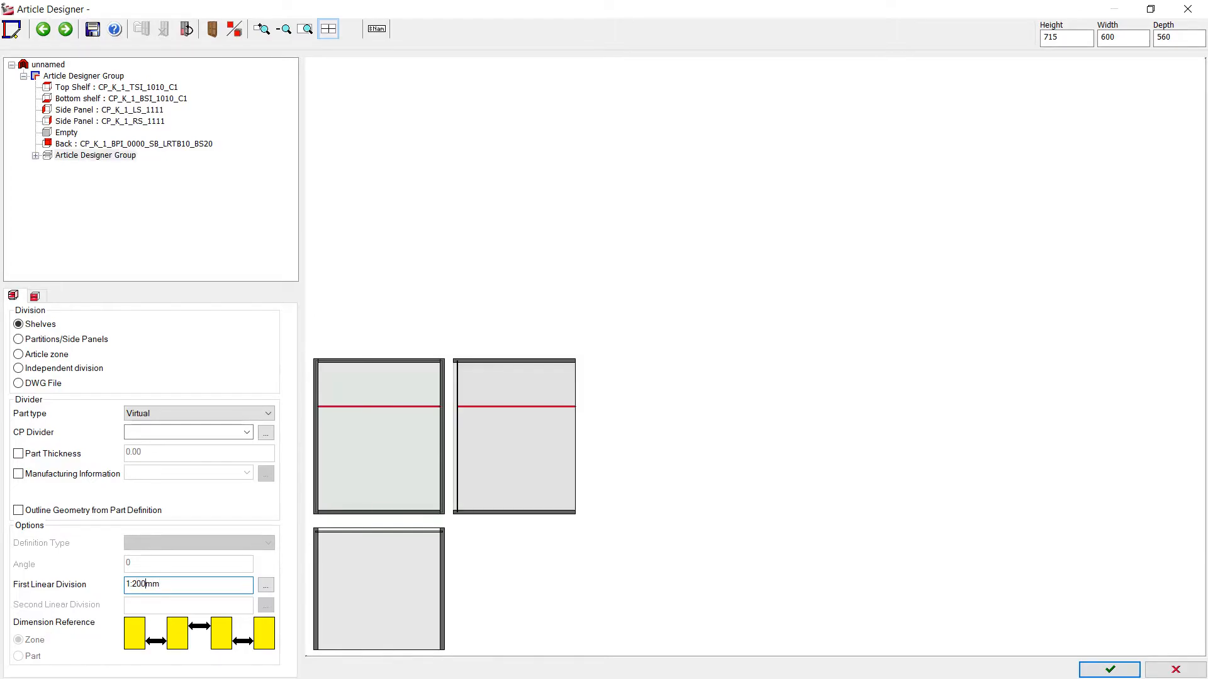
{"action": "left_click", "coordinate": [199, 413]}
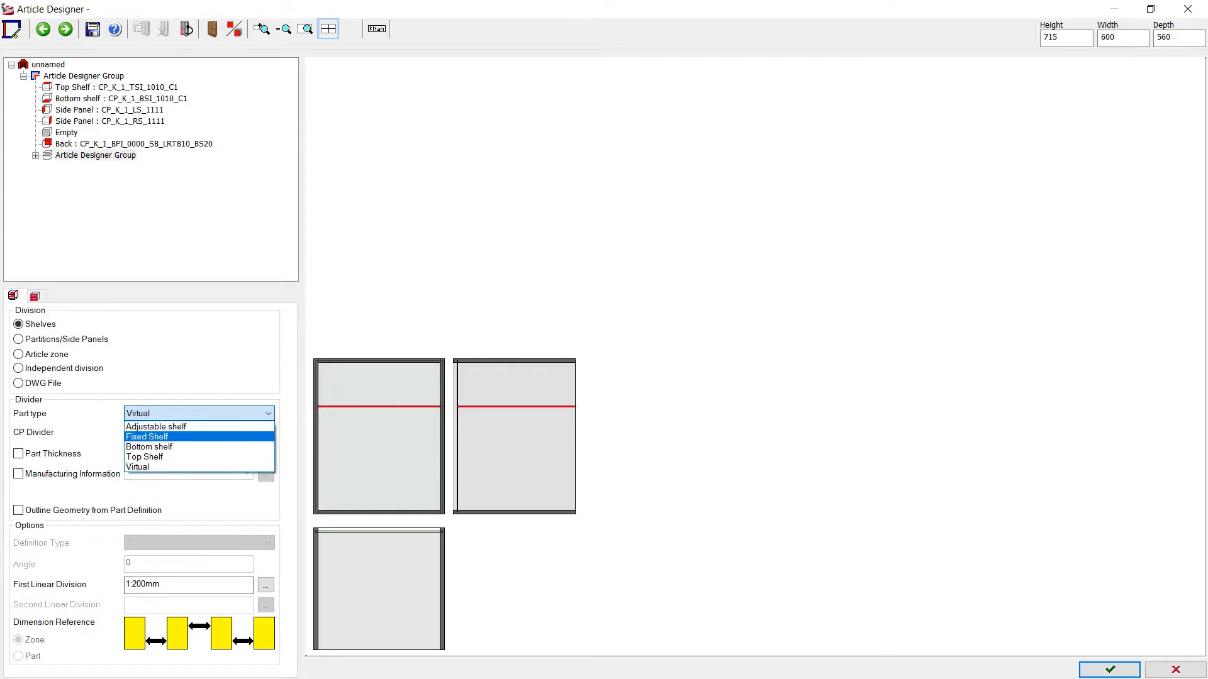
{"action": "left_click", "coordinate": [146, 437]}
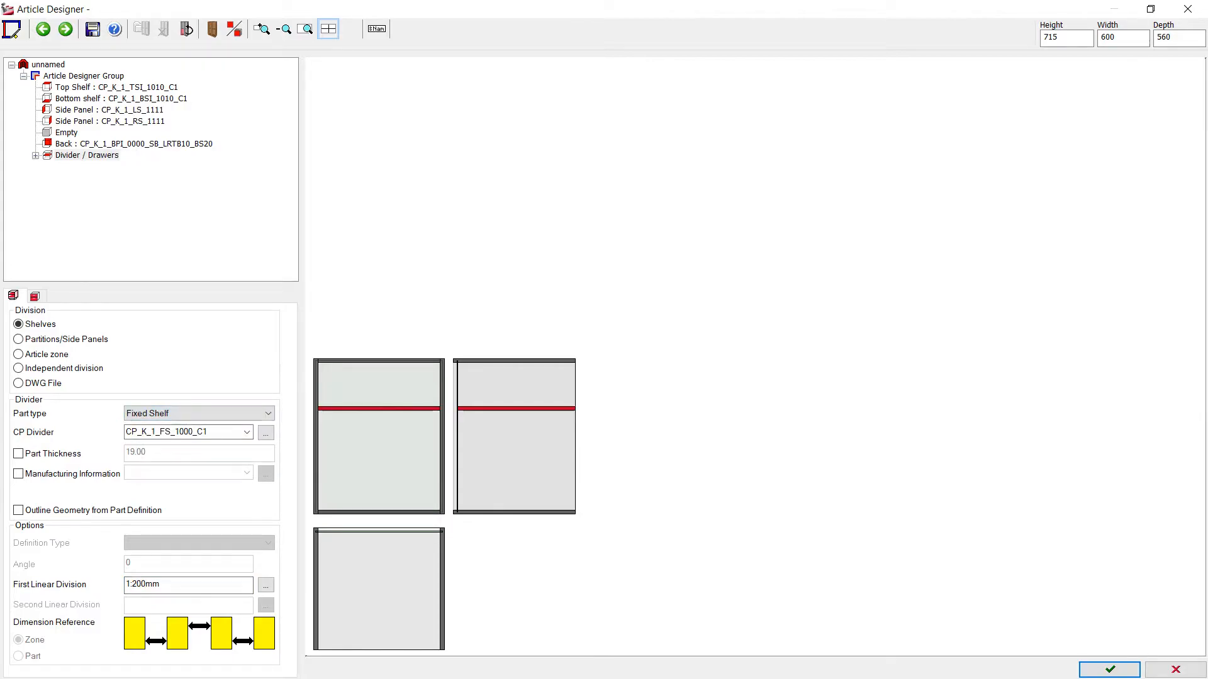
Define one drawer front in the upper compartment with division 1 and the 2_Side_Frame_System_K_1 principle
{"action": "left_click", "coordinate": [36, 156]}
{"action": "left_click", "coordinate": [107, 167]}
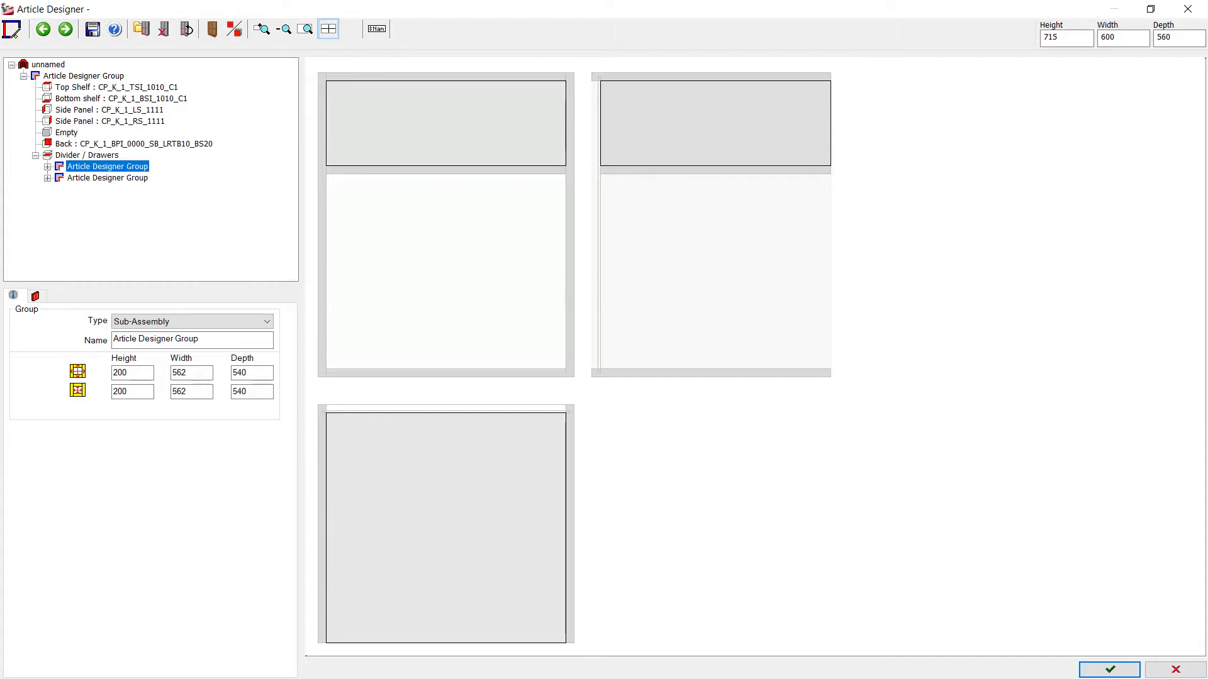
{"action": "left_click", "coordinate": [107, 178]}
{"action": "left_click", "coordinate": [47, 167]}
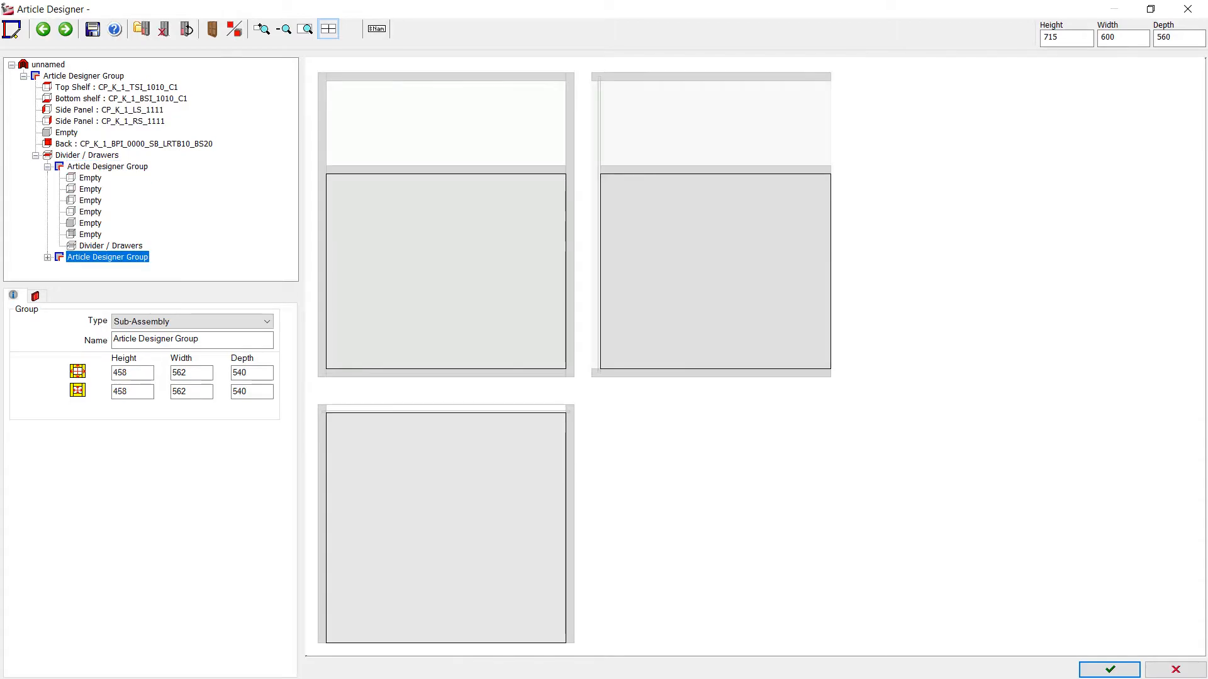
{"action": "left_click", "coordinate": [111, 246]}
{"action": "left_click", "coordinate": [36, 296]}
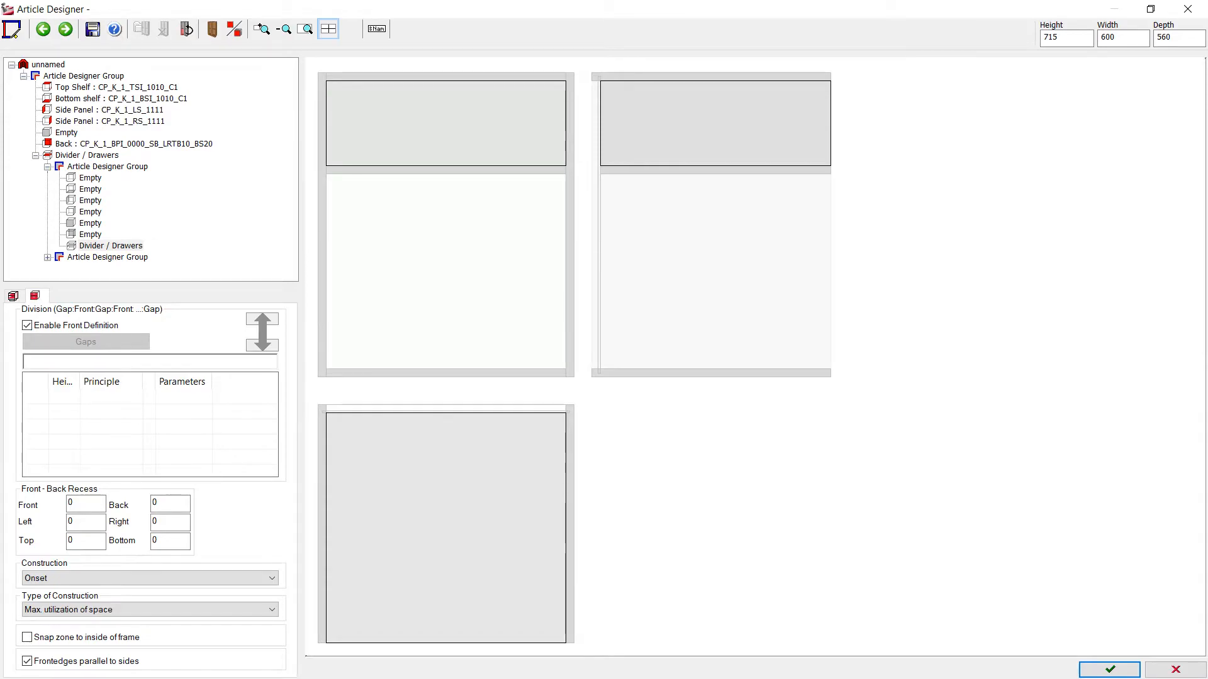
{"action": "key", "text": "Return"}
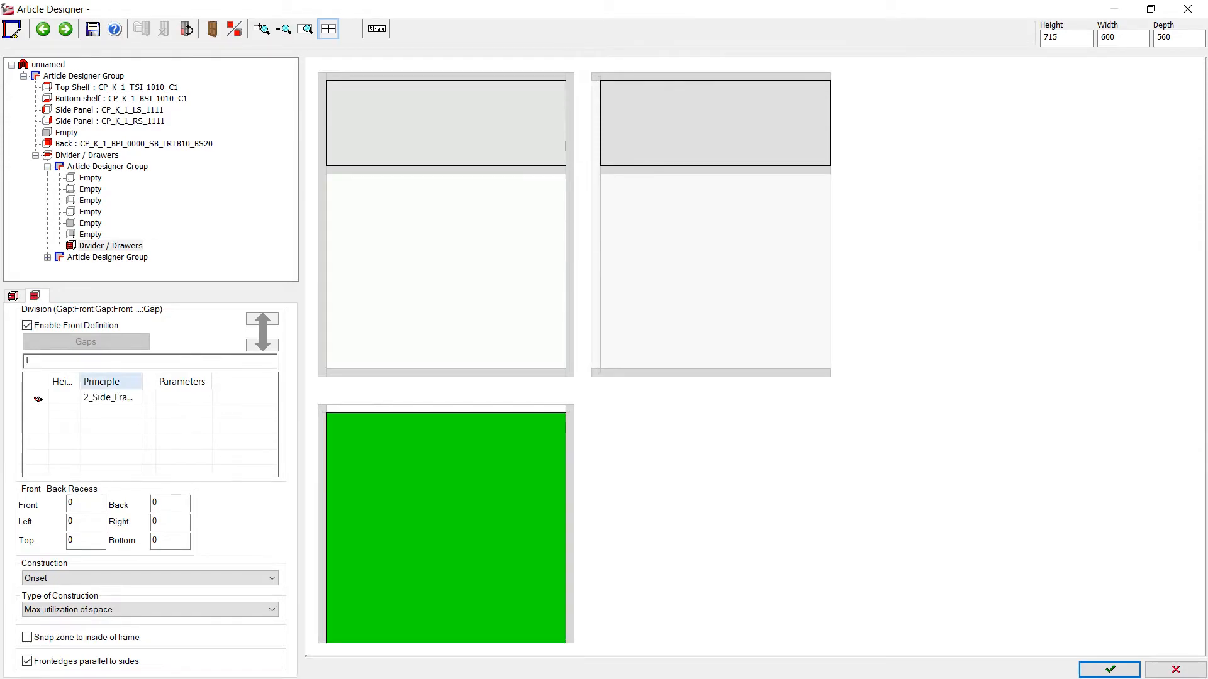
{"action": "left_click_drag", "start_coordinate": [143, 382], "coordinate": [216, 382]}
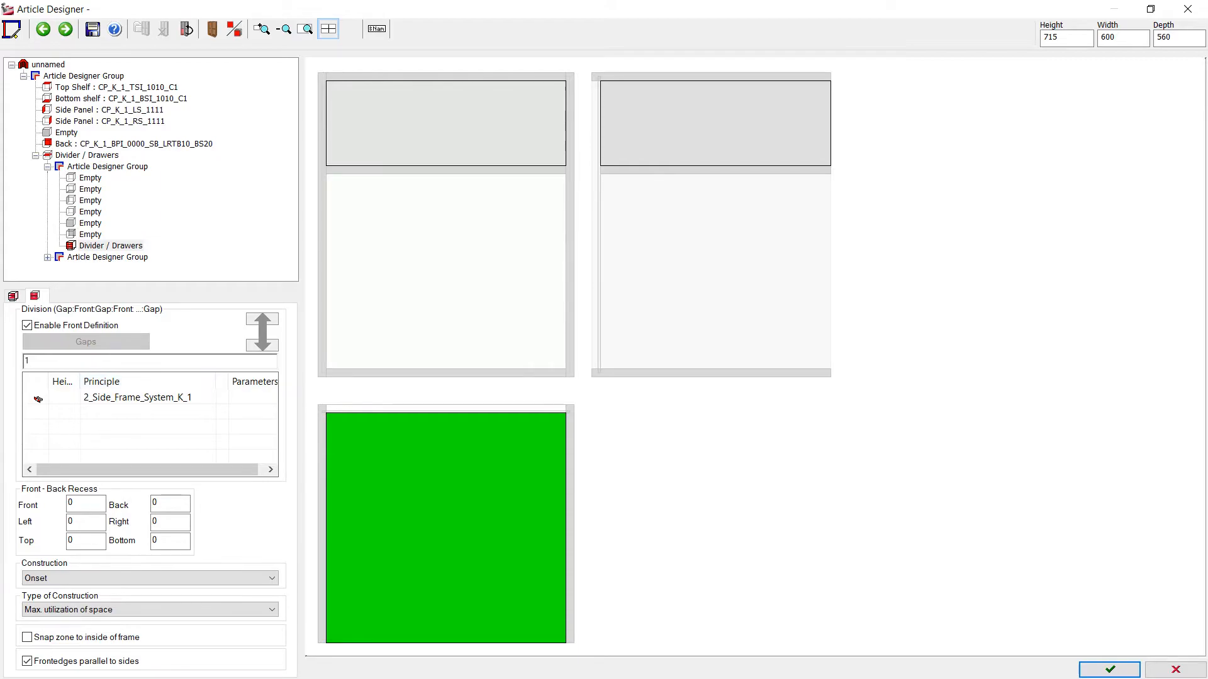
Add a CP_K_SDO_H_PM_FD door to the front of the lower compartment
{"action": "left_click", "coordinate": [48, 257]}
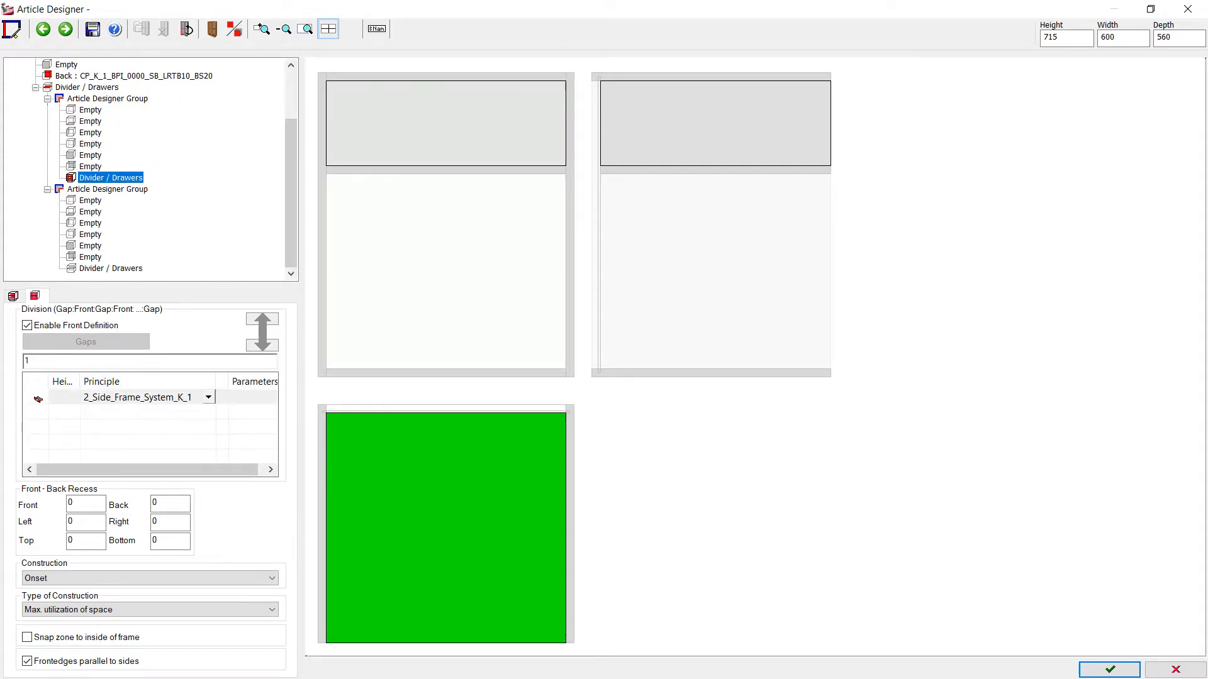
{"action": "left_click", "coordinate": [90, 246]}
{"action": "left_click", "coordinate": [21, 321]}
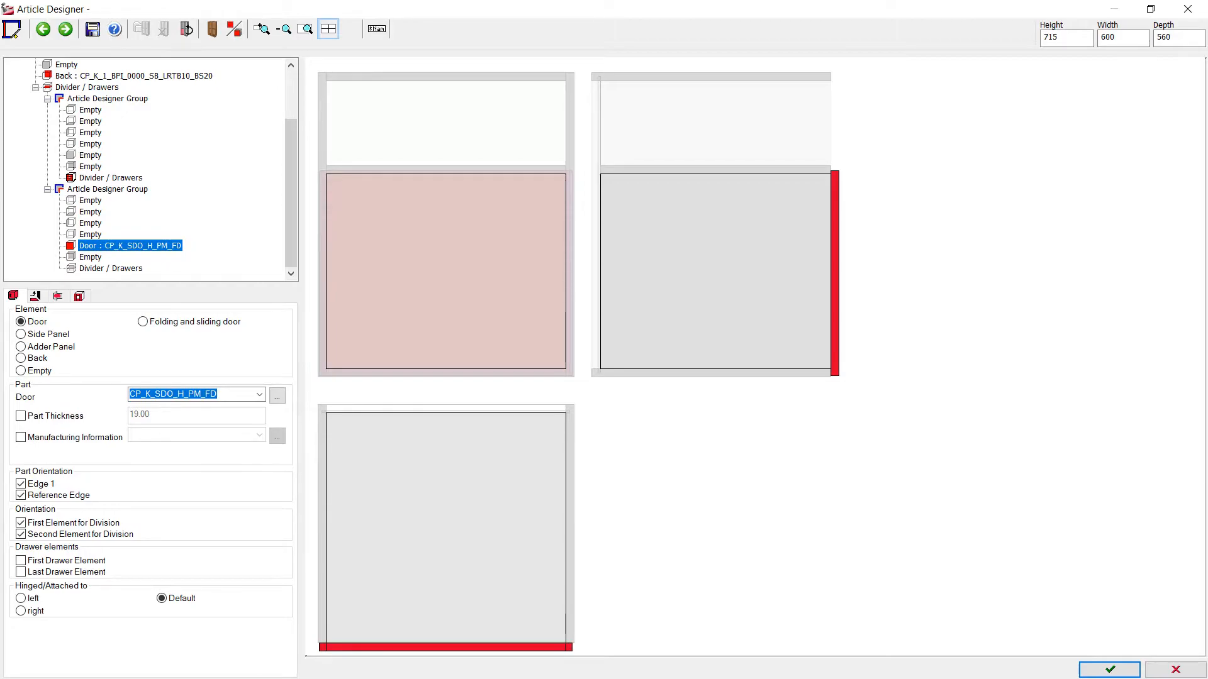
Replace the cabinet's bottom shelf with CP_K_1_BSI_RV25mm_1000_C1_BHA from the kitchen inset shelves with legs
{"action": "scroll", "coordinate": [145, 170], "scroll_direction": "up", "scroll_amount": 2}
{"action": "left_click", "coordinate": [121, 99]}
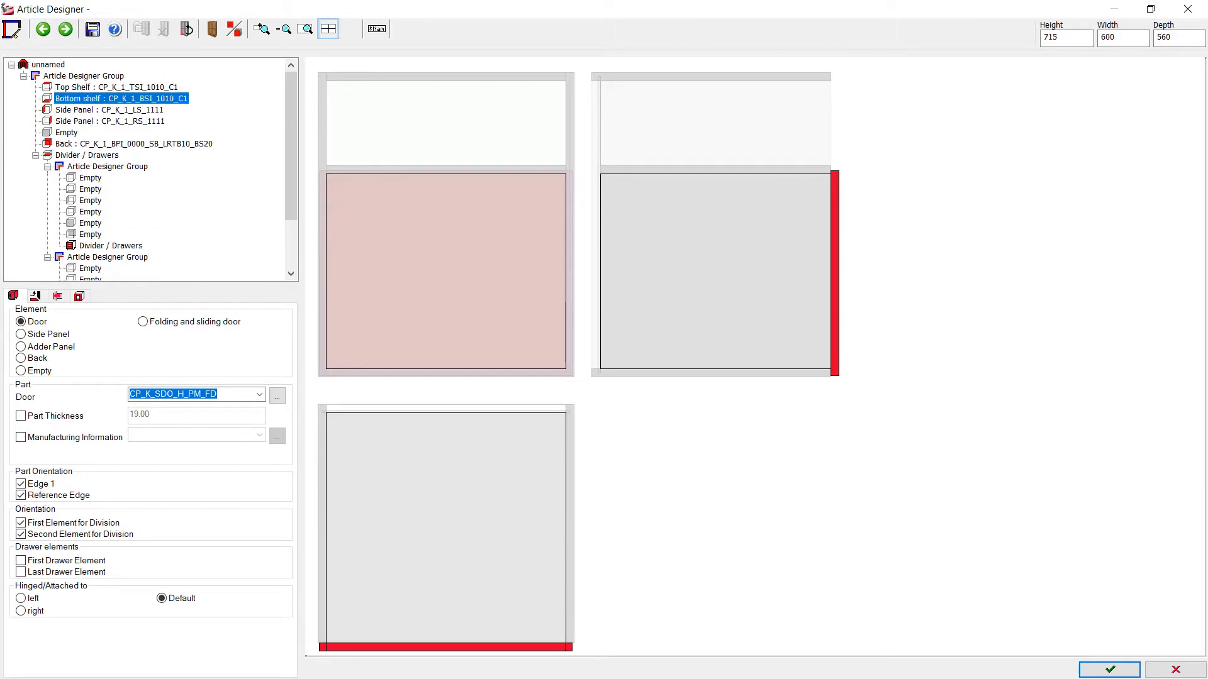
{"action": "left_click", "coordinate": [278, 329]}
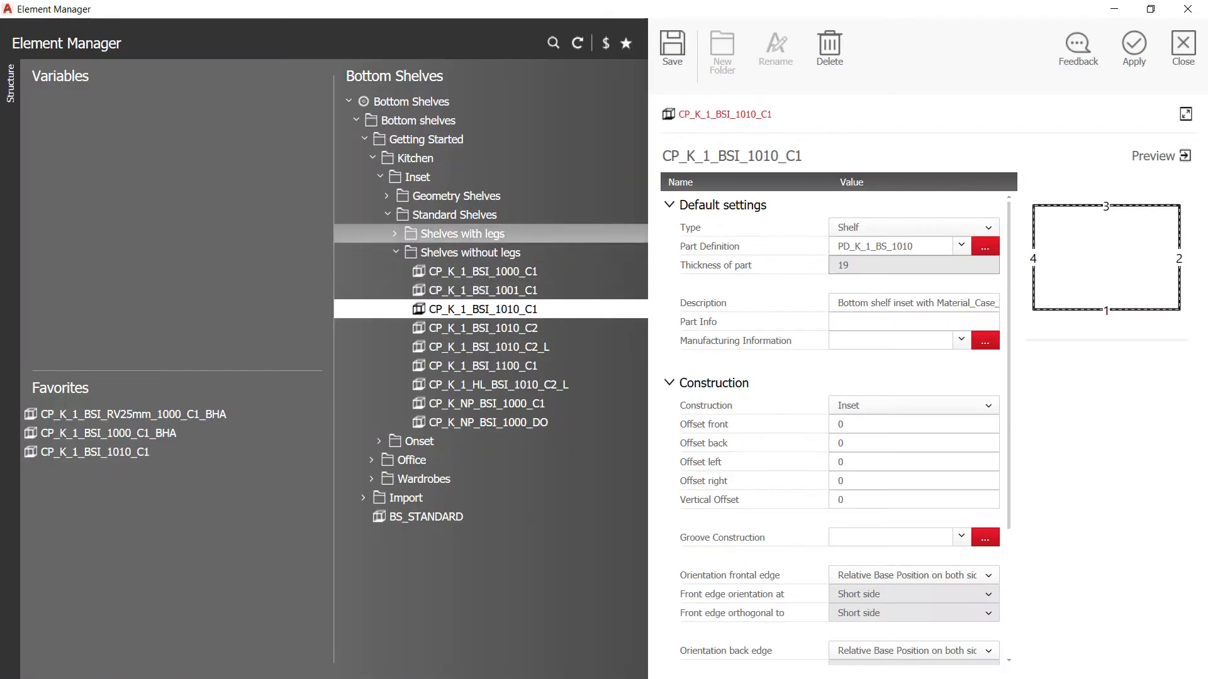
{"action": "double_click", "coordinate": [462, 233]}
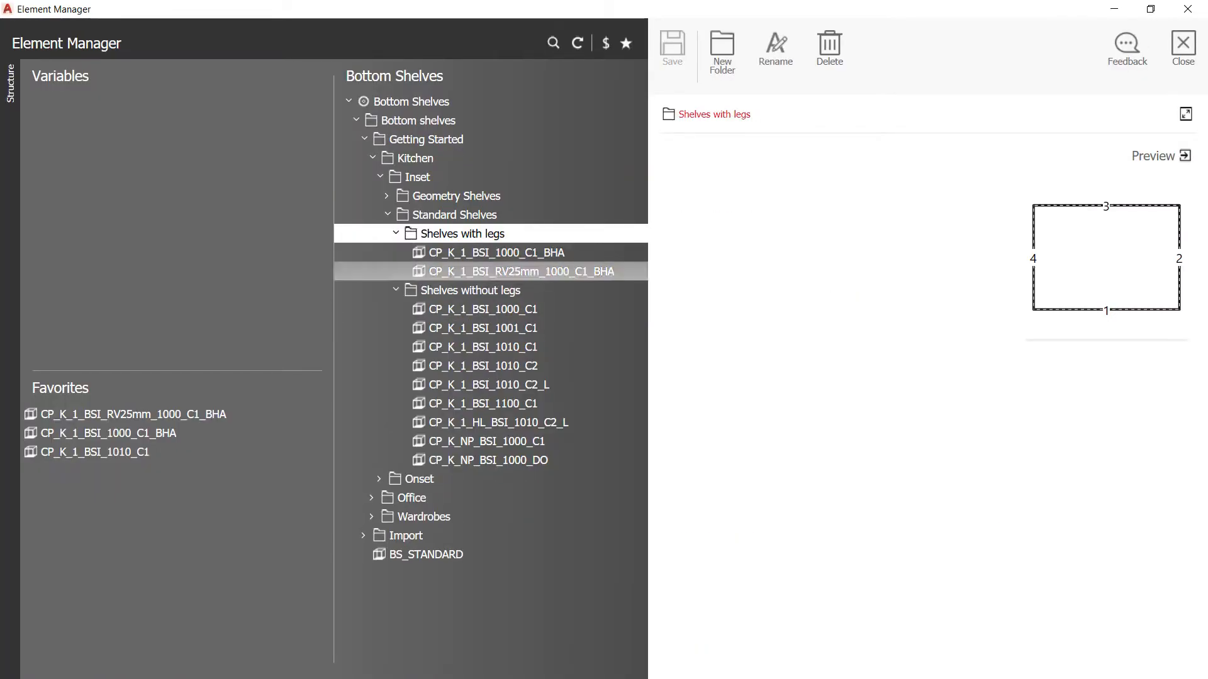
{"action": "double_click", "coordinate": [503, 271]}
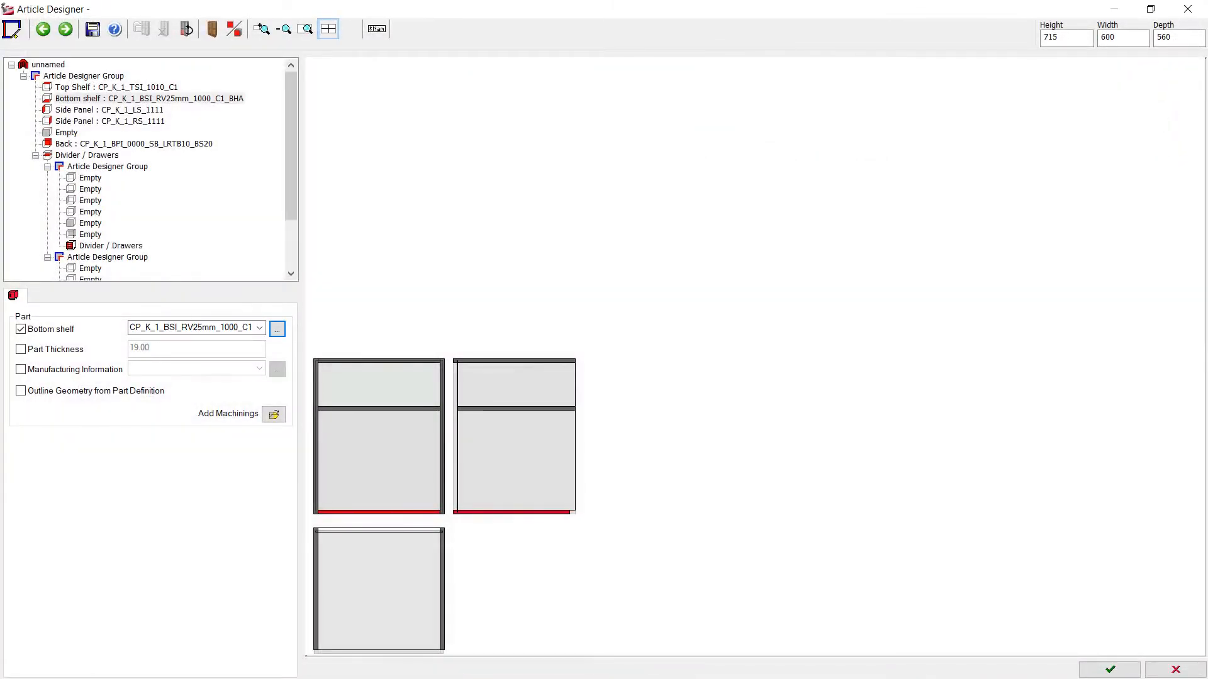
Assign article category AC_K_BU_WS to the new cabinet as a whole and finish its design without saving changes
{"action": "left_click", "coordinate": [48, 65]}
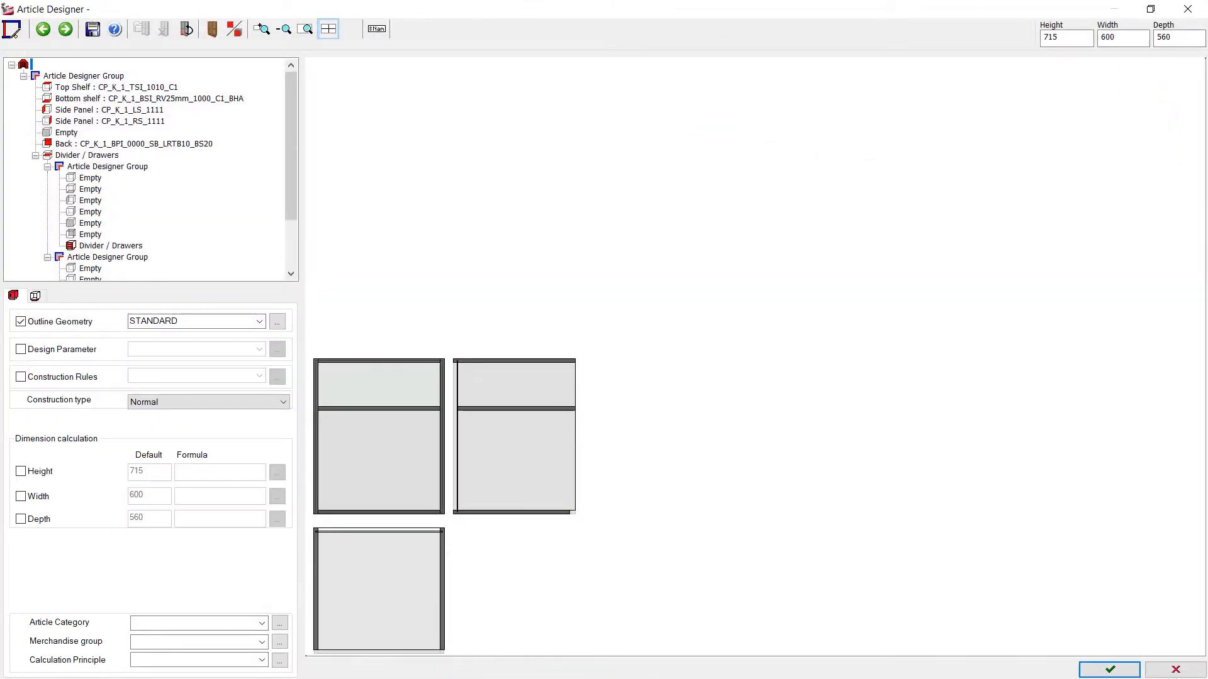
{"action": "left_click", "coordinate": [261, 624]}
{"action": "left_click", "coordinate": [199, 560]}
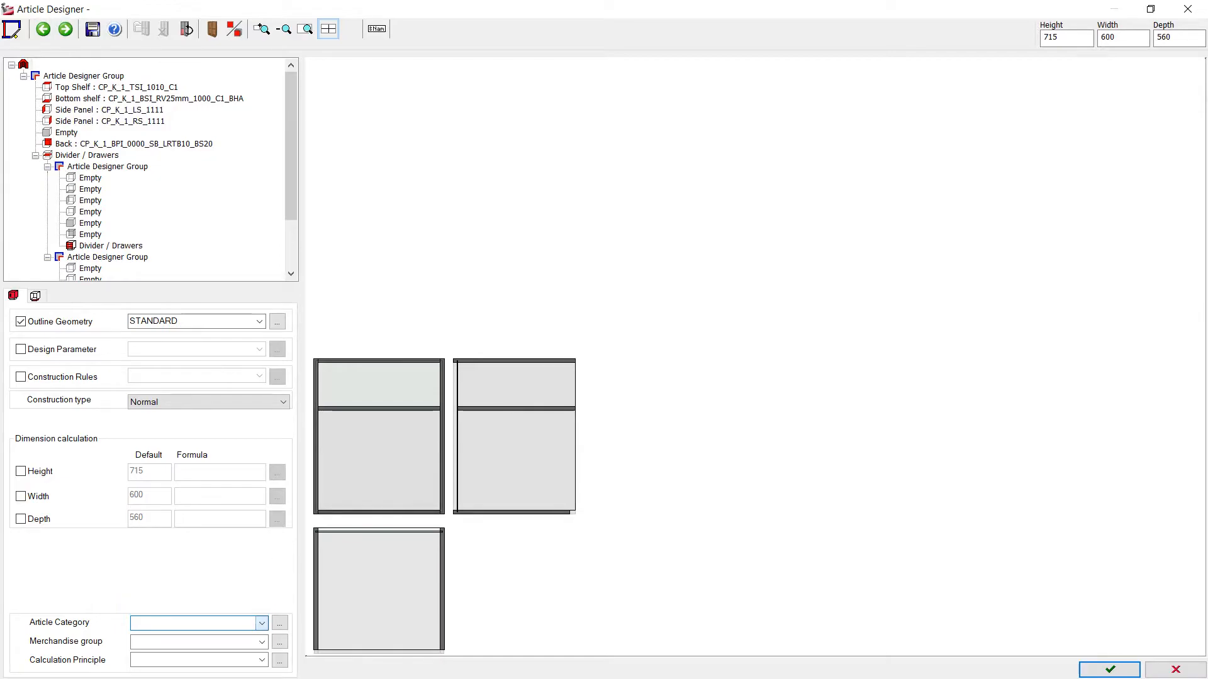
{"action": "left_click", "coordinate": [261, 624]}
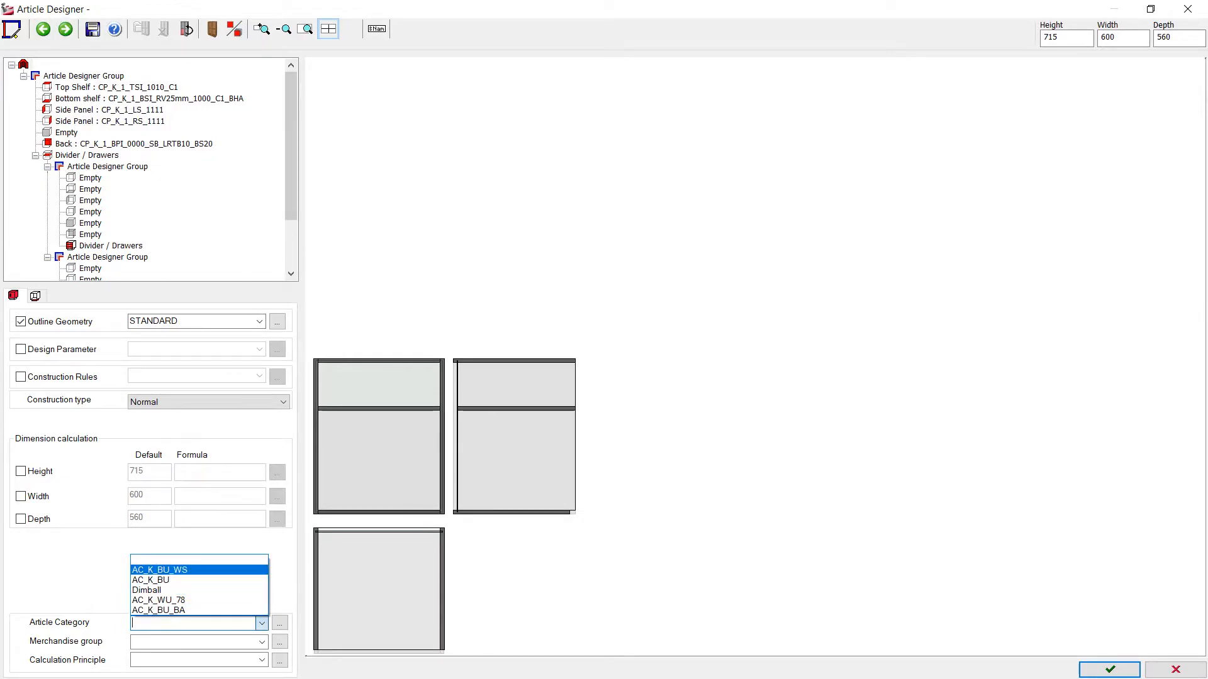
{"action": "left_click", "coordinate": [189, 570]}
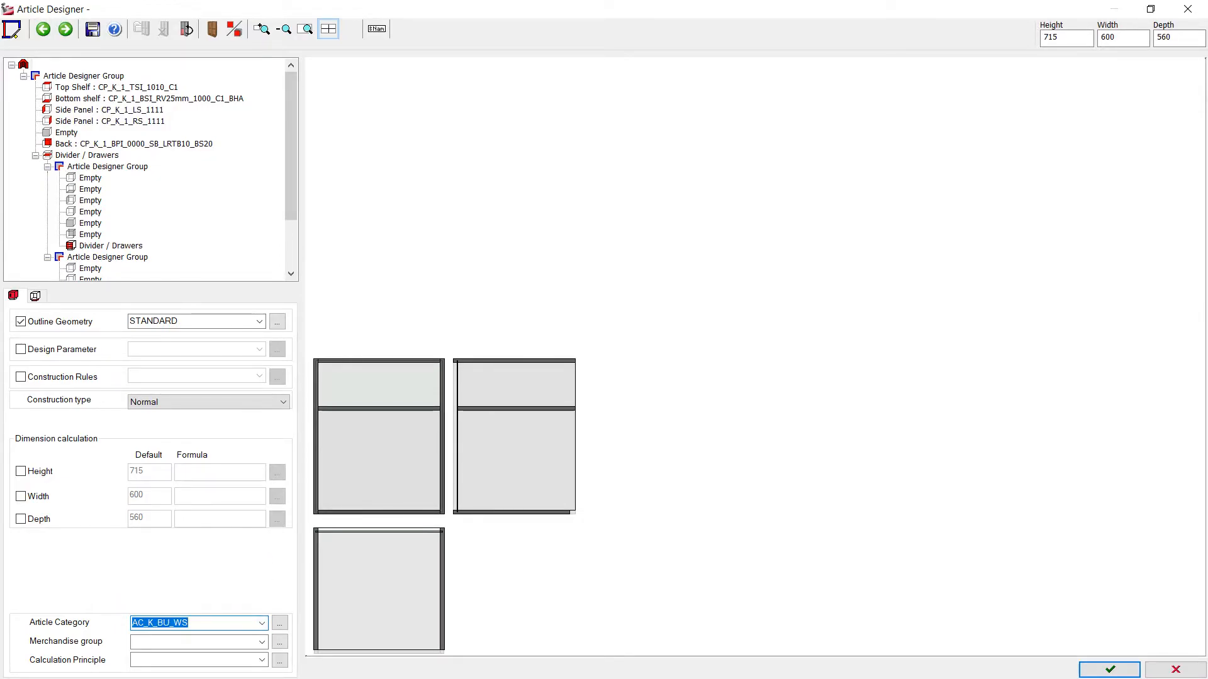
{"action": "left_click", "coordinate": [1109, 670]}
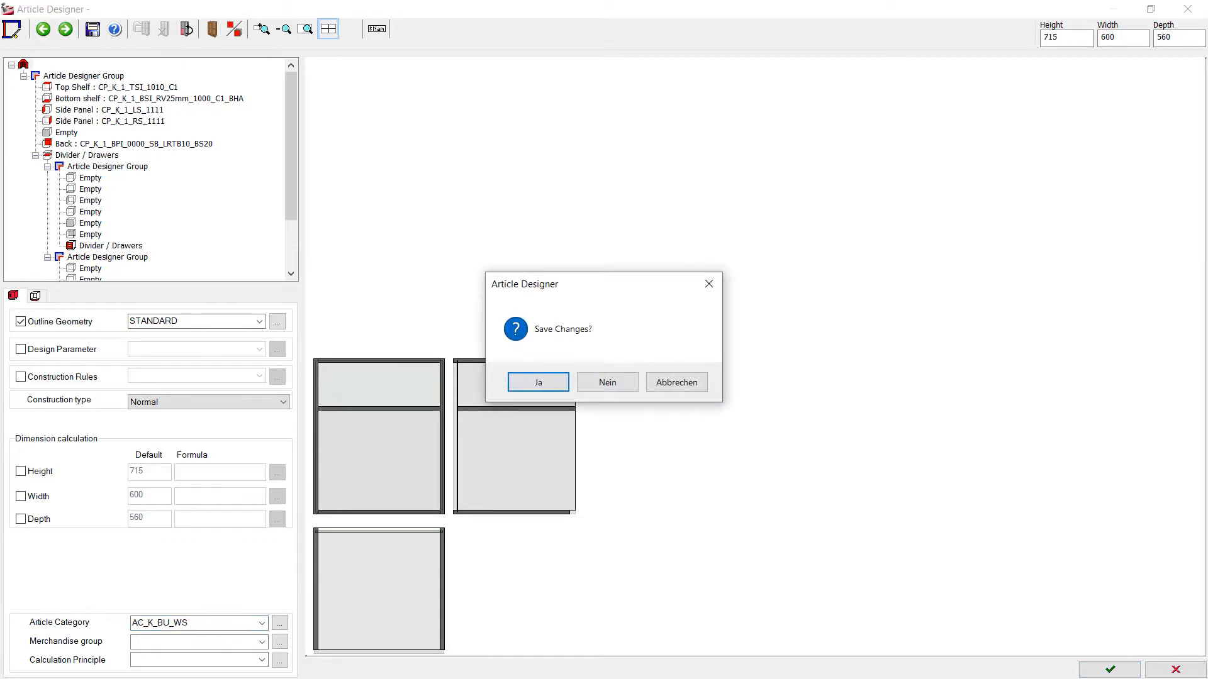
{"action": "left_click", "coordinate": [607, 382]}
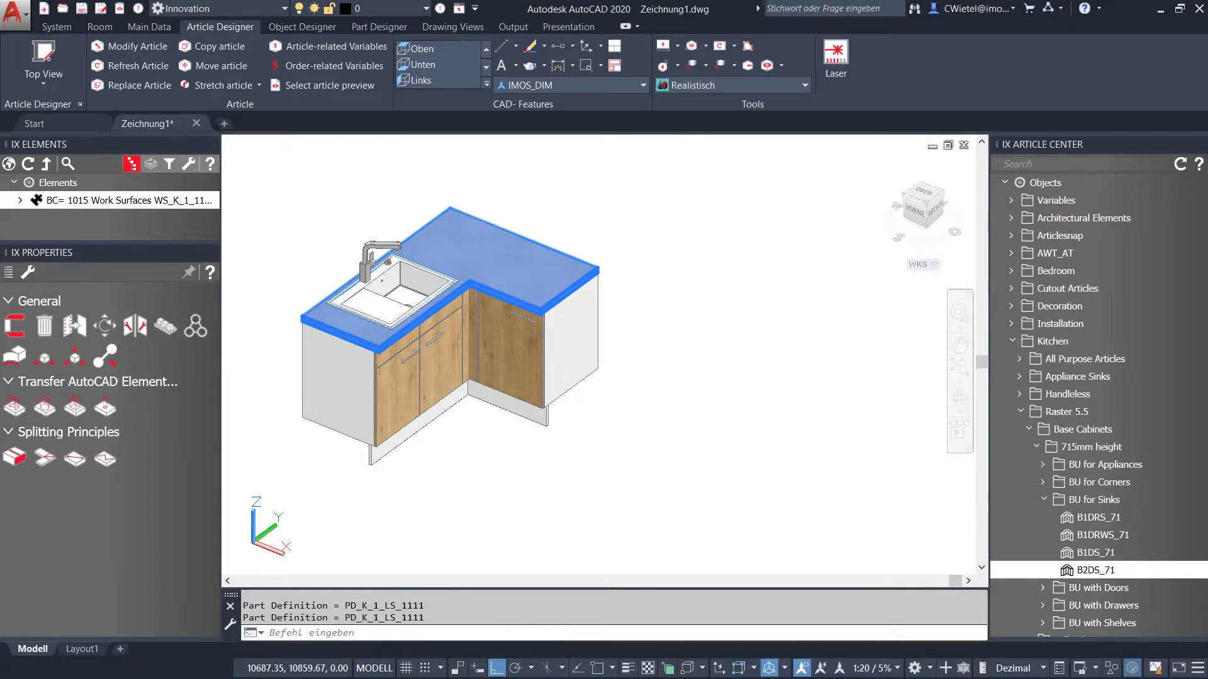
Modify the new base cabinet, changing its lower door to CP_K_SDO_H_PT_FD, and finish without saving changes
{"action": "scroll", "coordinate": [677, 407], "scroll_direction": "down", "scroll_amount": 2}
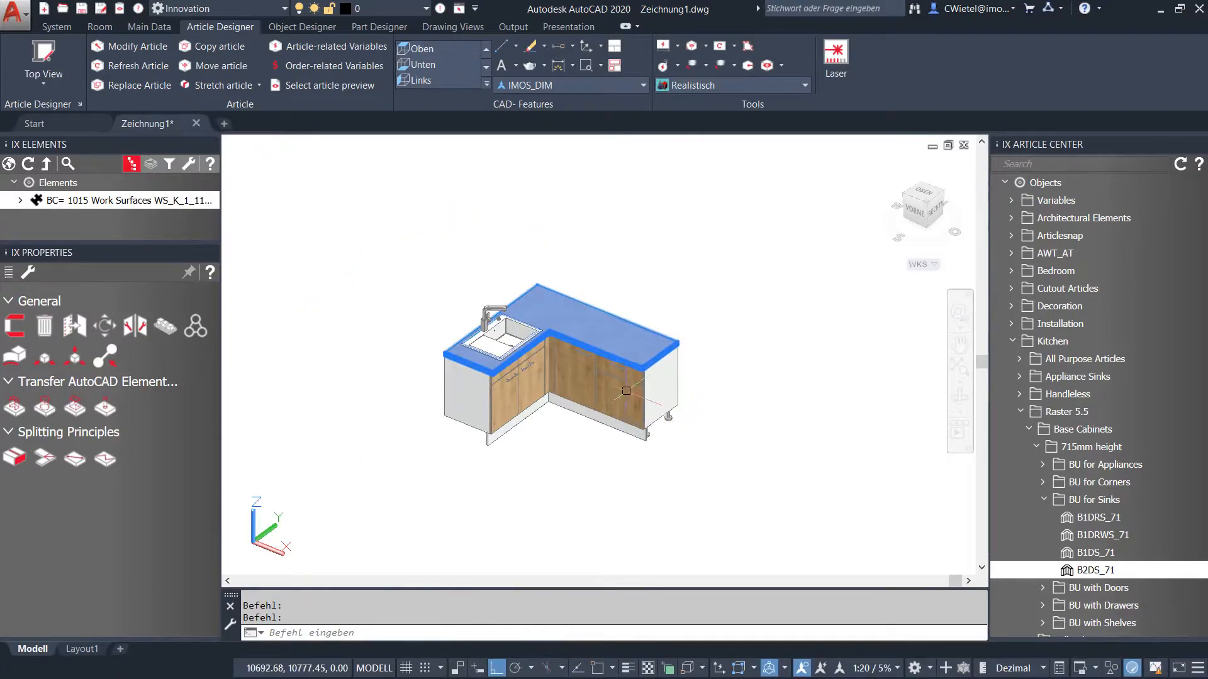
{"action": "scroll", "coordinate": [626, 390], "scroll_direction": "up", "scroll_amount": 3}
{"action": "scroll", "coordinate": [658, 454], "scroll_direction": "up", "scroll_amount": 3}
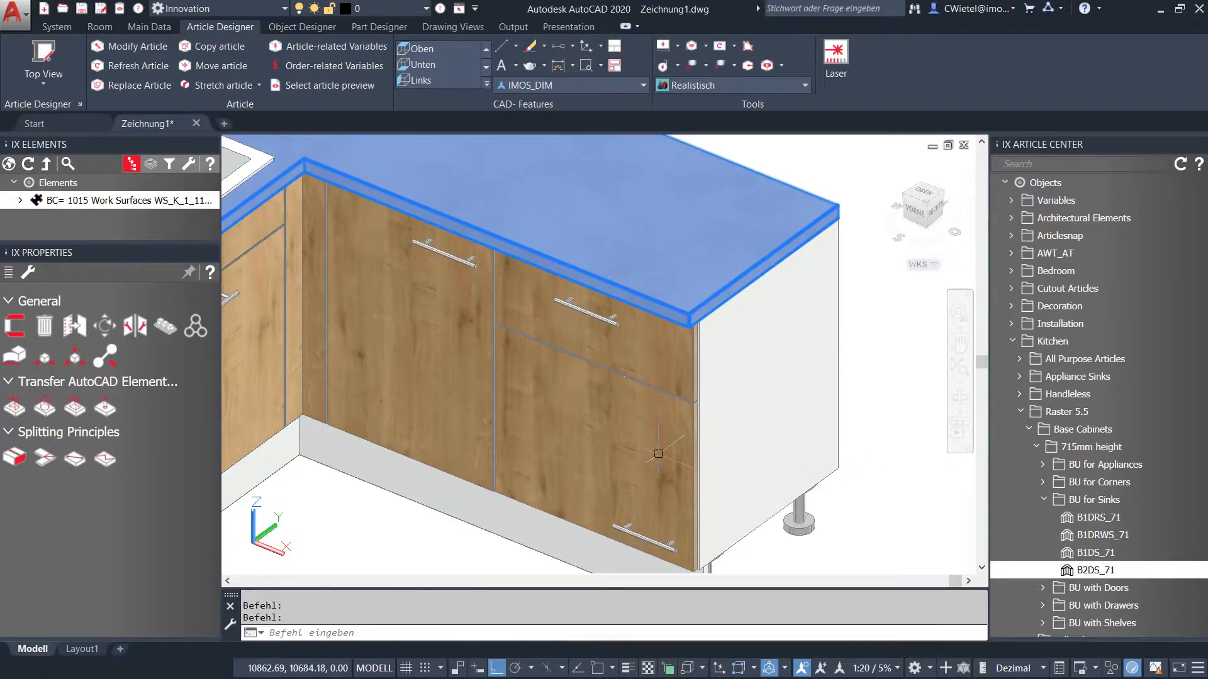
{"action": "scroll", "coordinate": [691, 547], "scroll_direction": "up", "scroll_amount": 4}
{"action": "scroll", "coordinate": [583, 478], "scroll_direction": "down", "scroll_amount": 6}
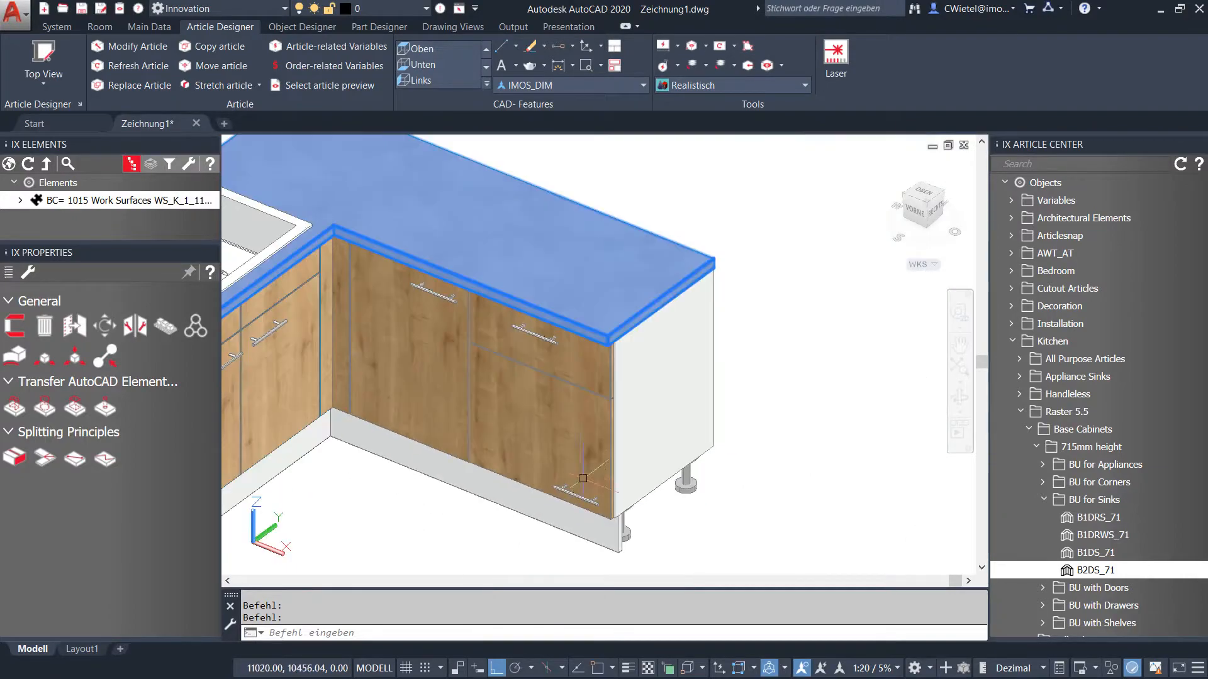
{"action": "right_click", "coordinate": [547, 440]}
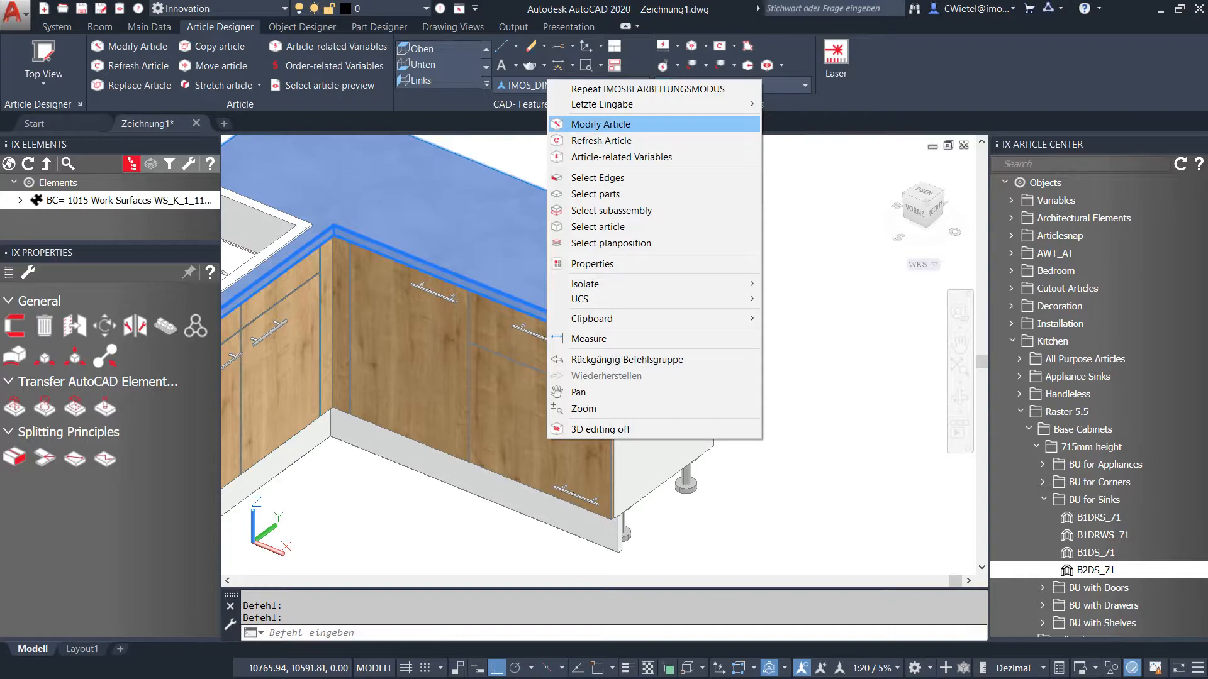
{"action": "left_click", "coordinate": [597, 124]}
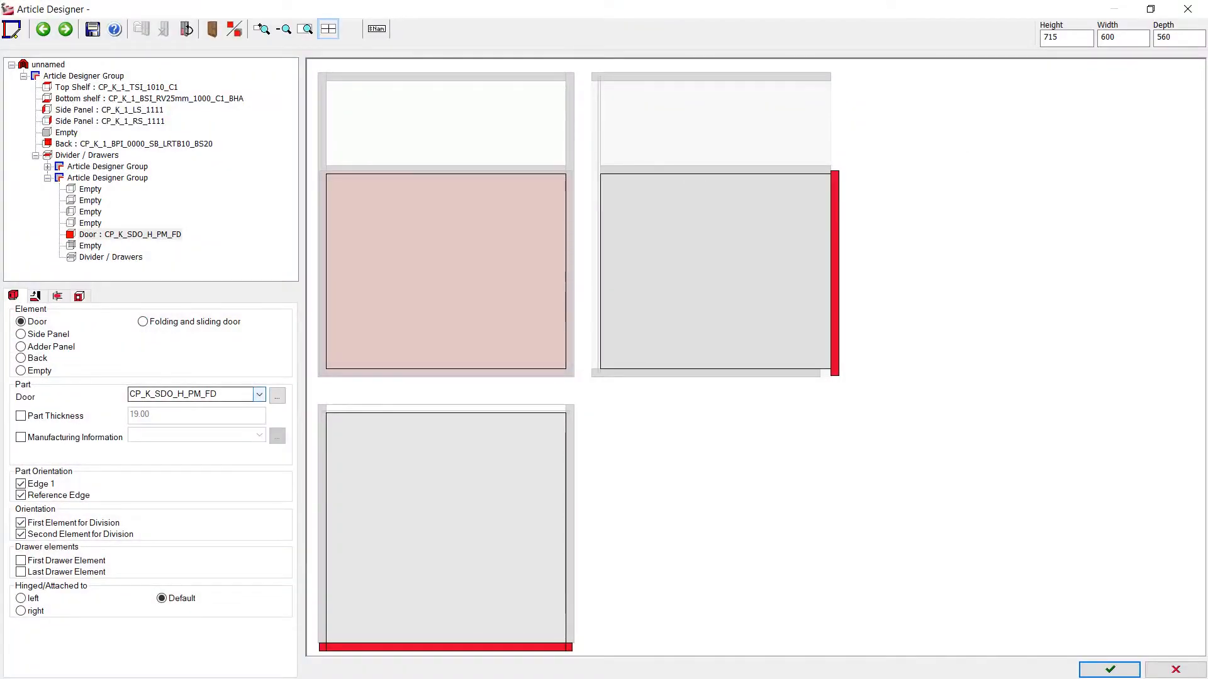
{"action": "left_click", "coordinate": [259, 394]}
{"action": "key", "text": "Return"}
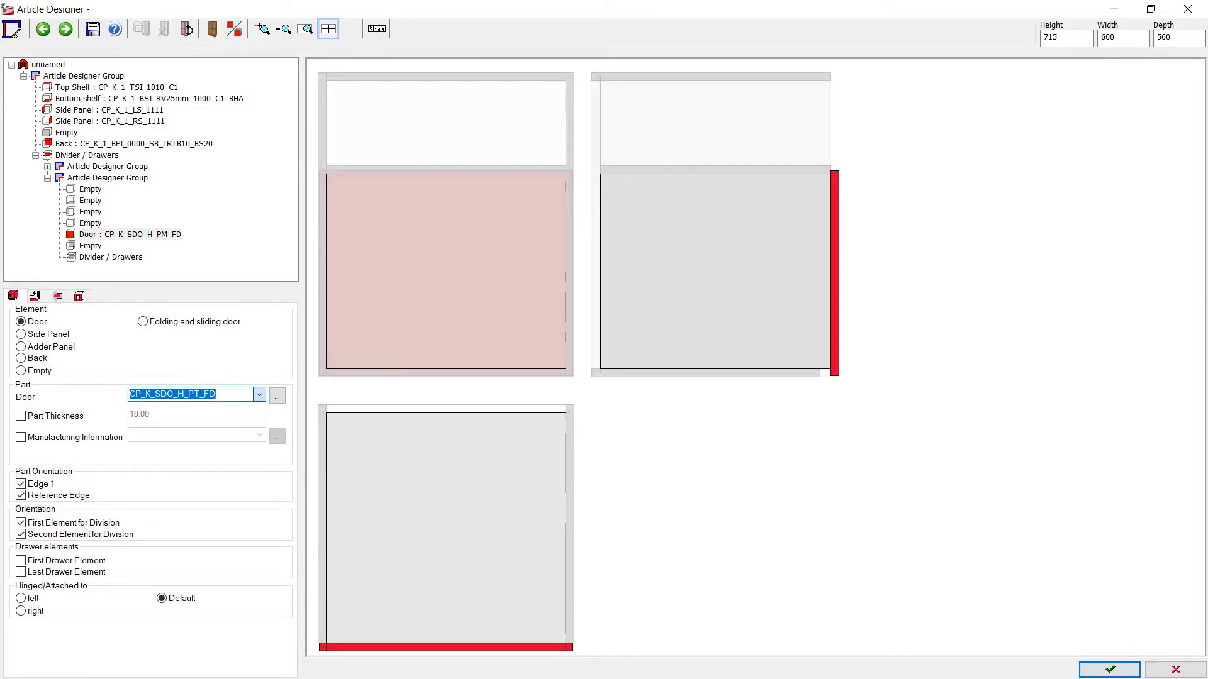
{"action": "left_click", "coordinate": [1109, 669]}
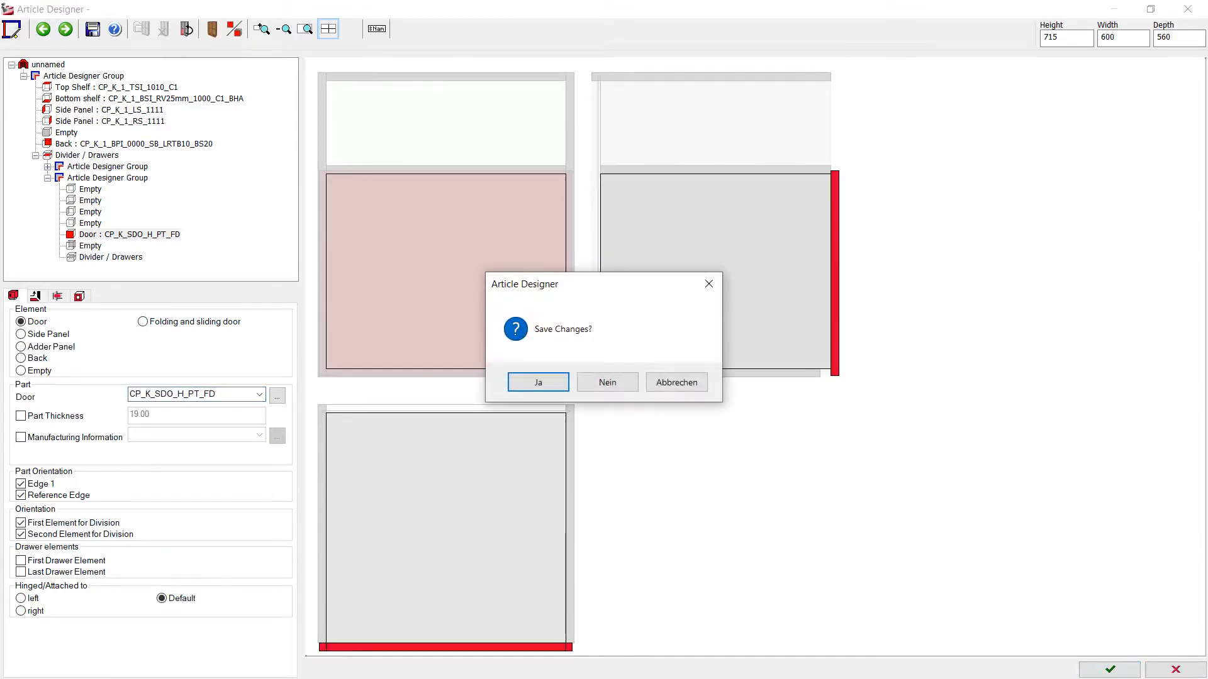
{"action": "left_click", "coordinate": [608, 382]}
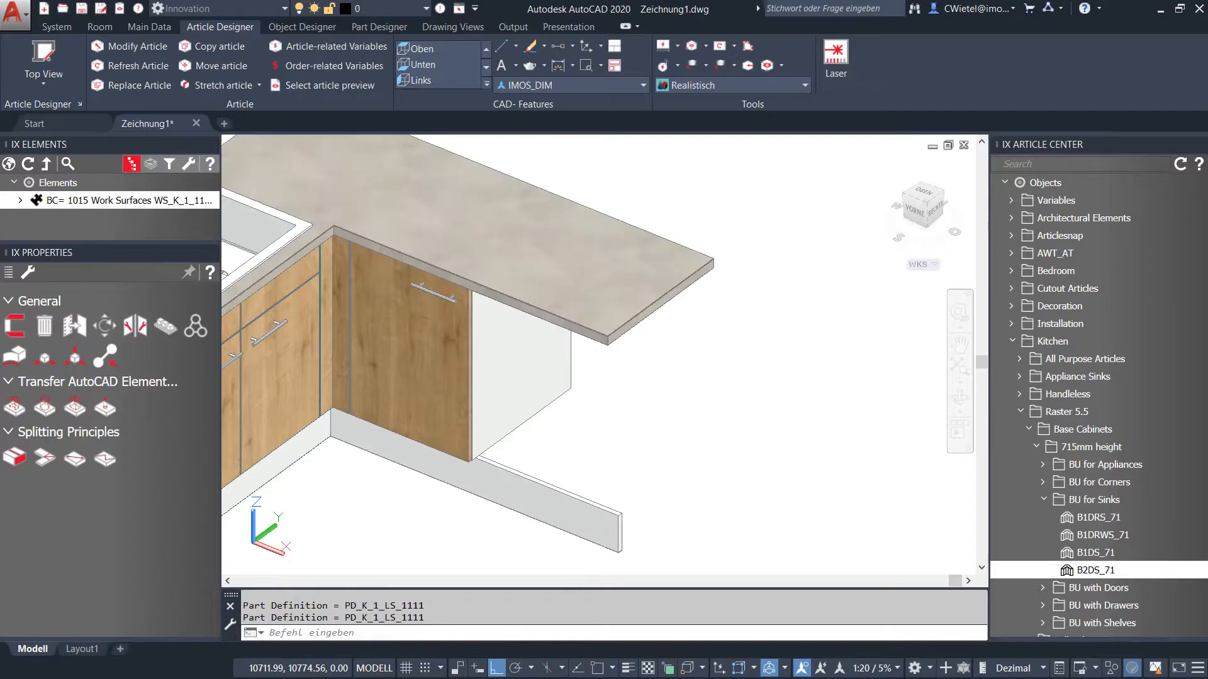
Display the model in the 2D-Drahtkörper visual style and inspect the new cabinet's drawer runners, hinges and dowels
{"action": "scroll", "coordinate": [577, 388], "scroll_direction": "down", "scroll_amount": 4}
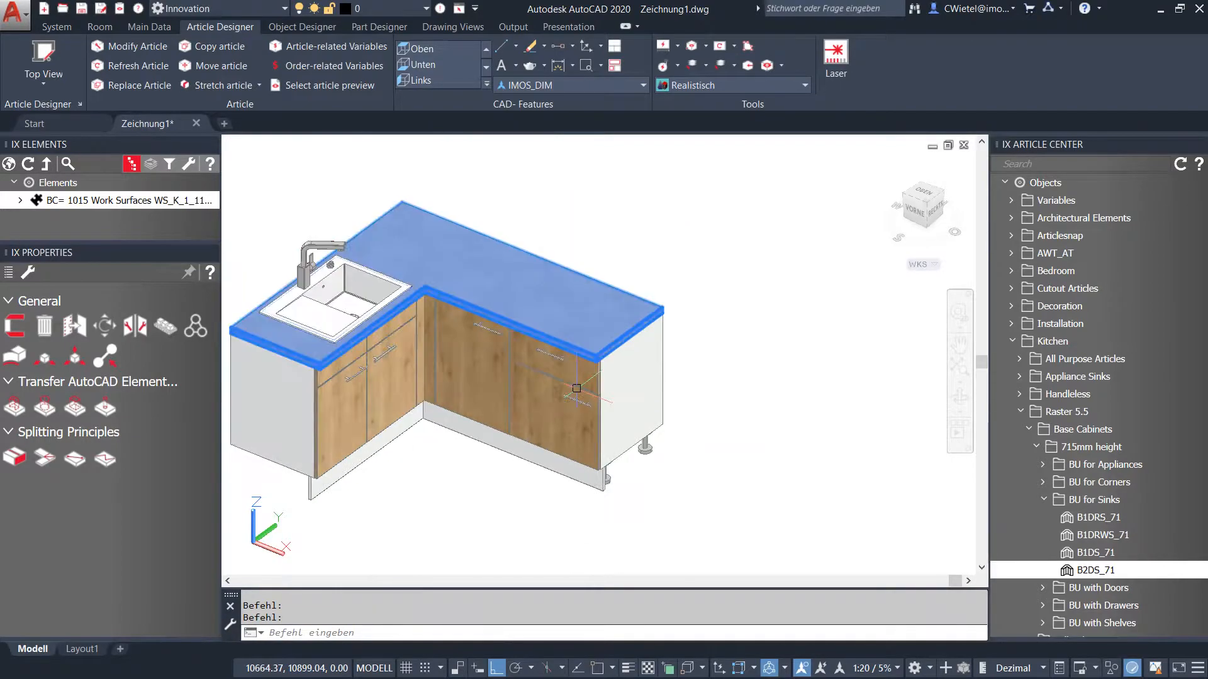
{"action": "scroll", "coordinate": [576, 389], "scroll_direction": "up", "scroll_amount": 3}
{"action": "scroll", "coordinate": [576, 388], "scroll_direction": "up", "scroll_amount": 2}
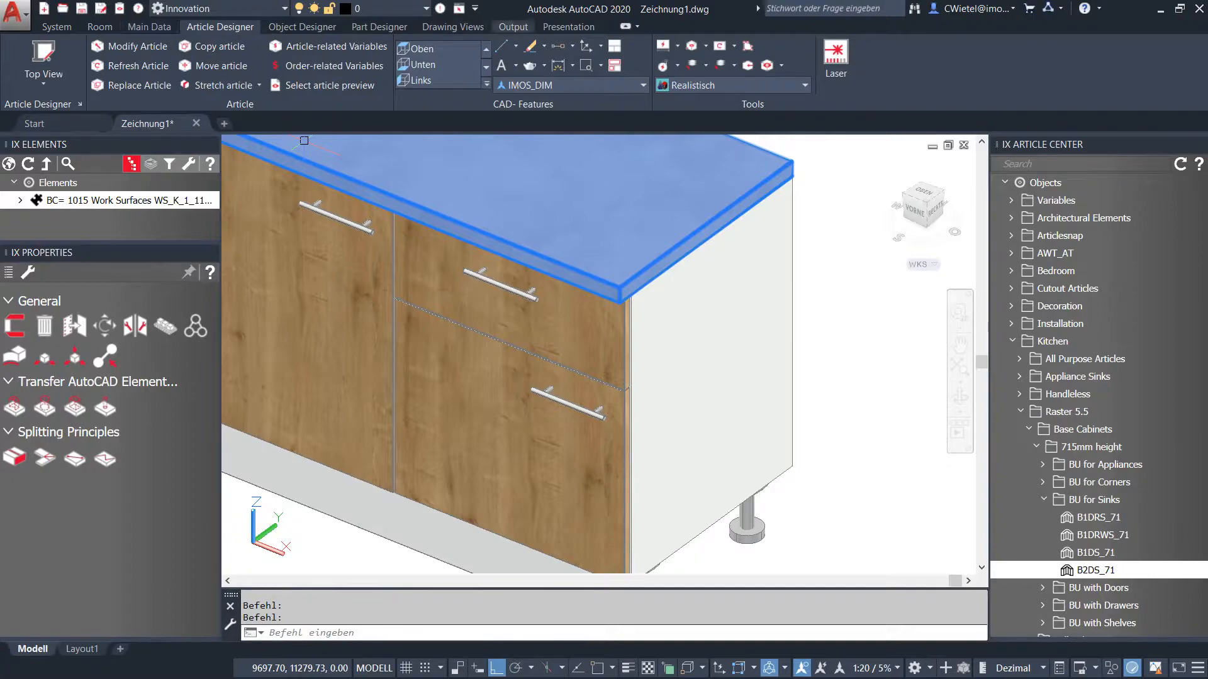
{"action": "left_click", "coordinate": [568, 26]}
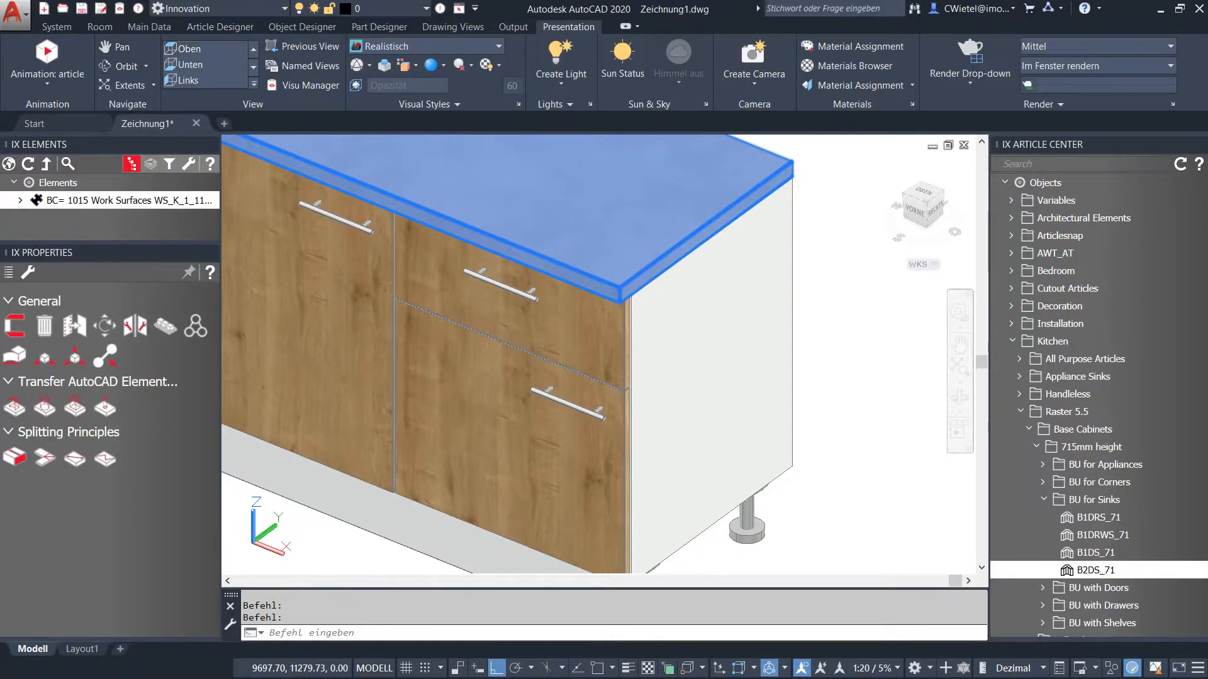
{"action": "left_click", "coordinate": [427, 45]}
{"action": "left_click", "coordinate": [364, 93]}
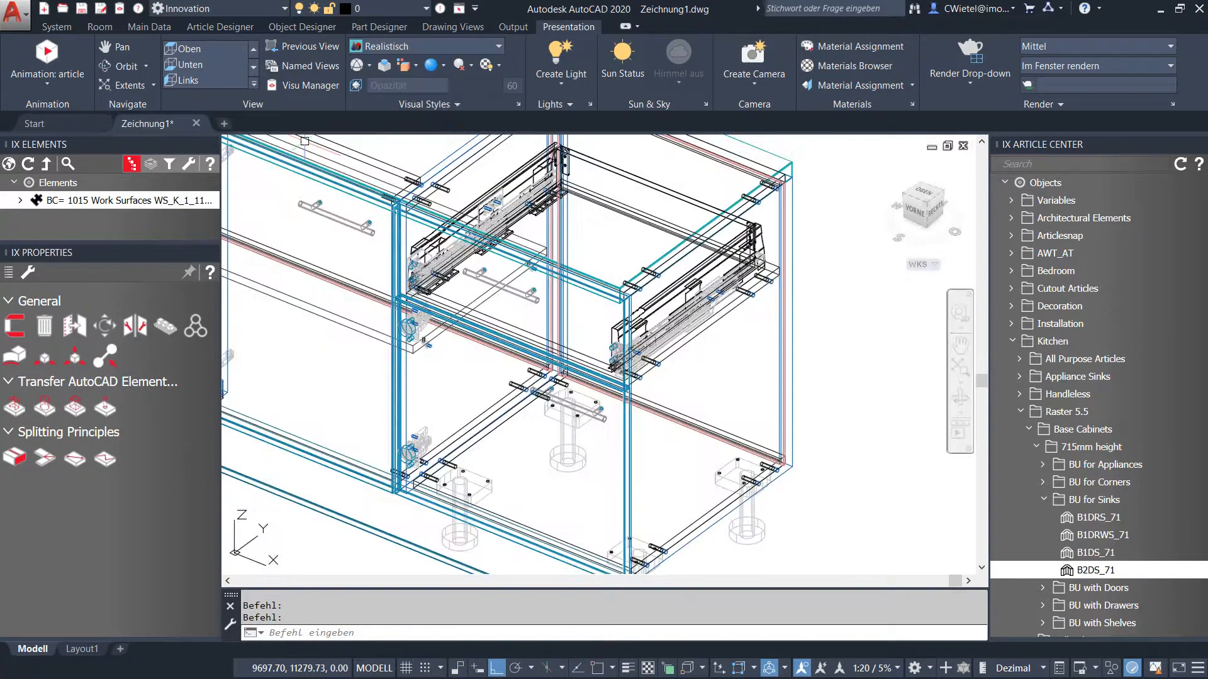
{"action": "scroll", "coordinate": [552, 310], "scroll_direction": "up", "scroll_amount": 4}
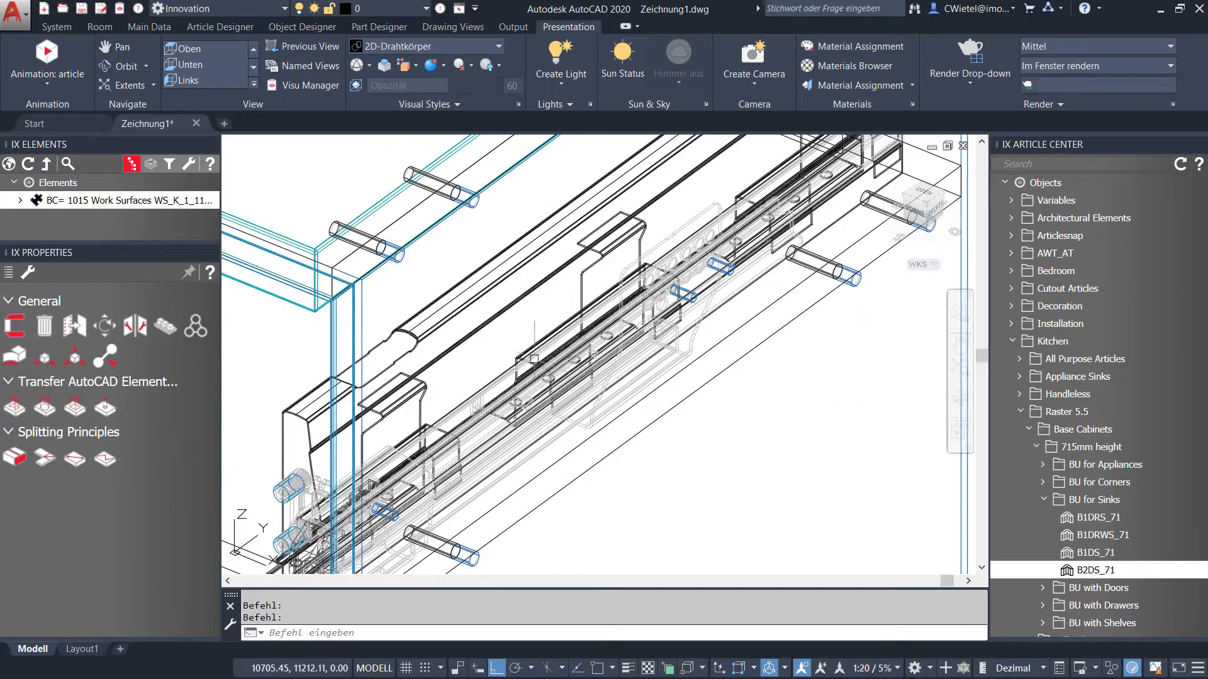
{"action": "scroll", "coordinate": [474, 510], "scroll_direction": "down", "scroll_amount": 5}
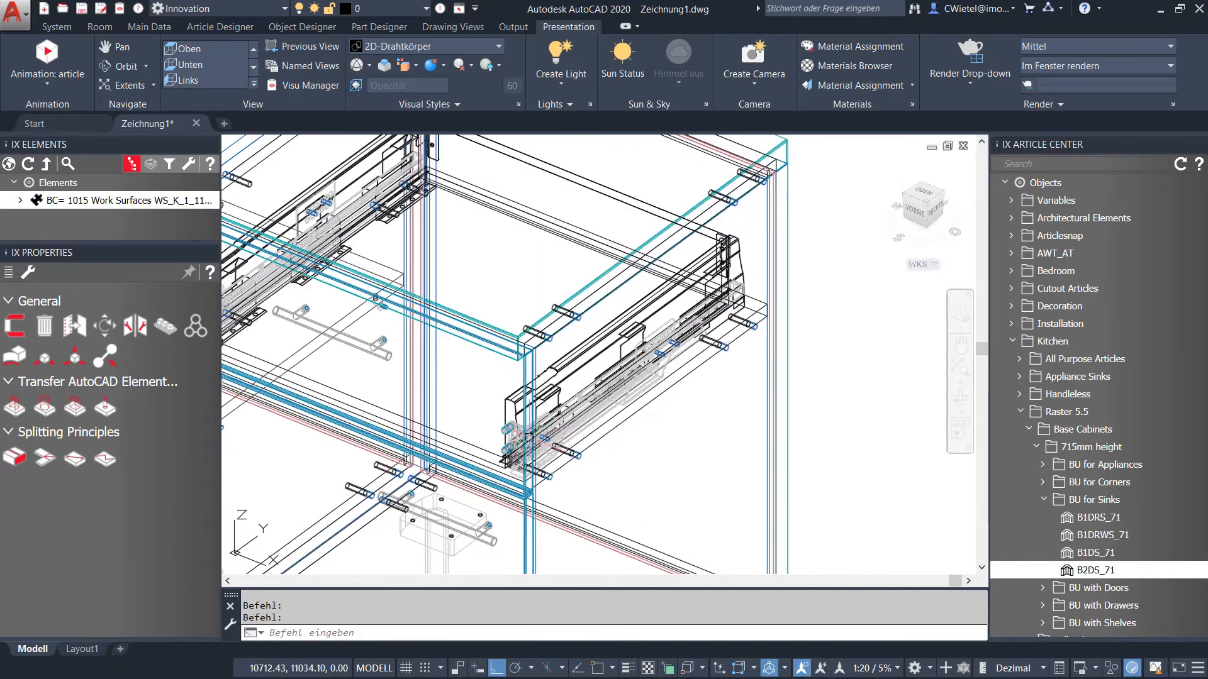
{"action": "scroll", "coordinate": [474, 515], "scroll_direction": "up", "scroll_amount": 5}
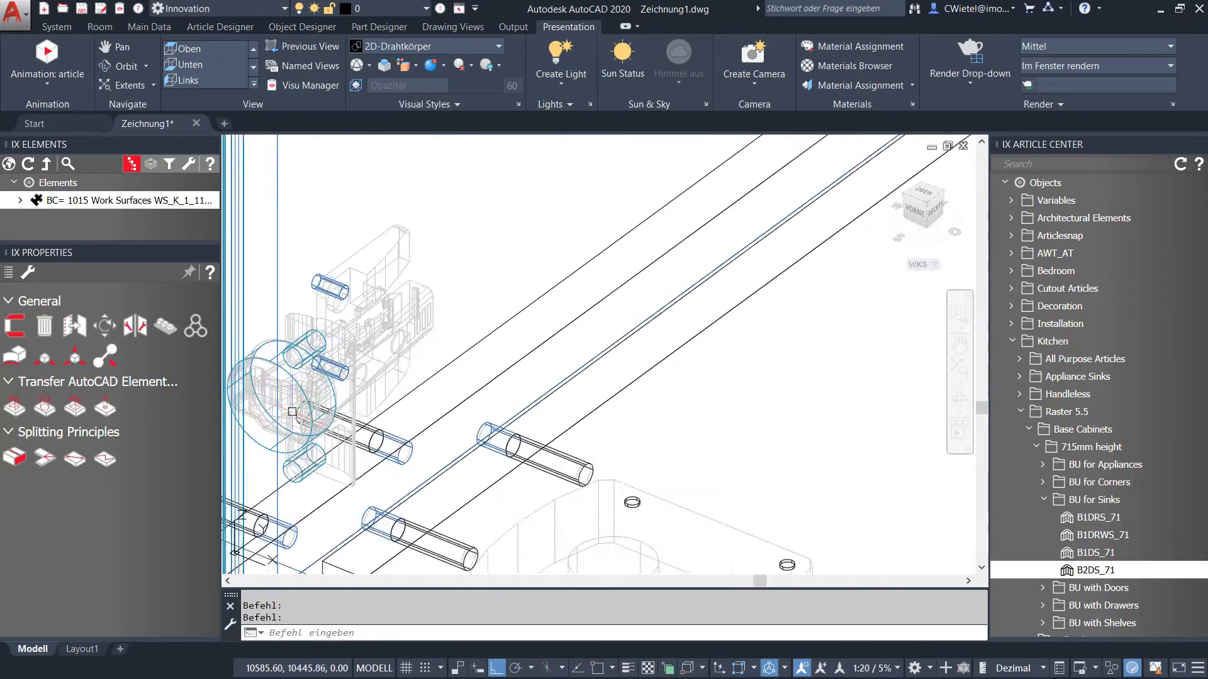
{"action": "scroll", "coordinate": [426, 389], "scroll_direction": "down", "scroll_amount": 2}
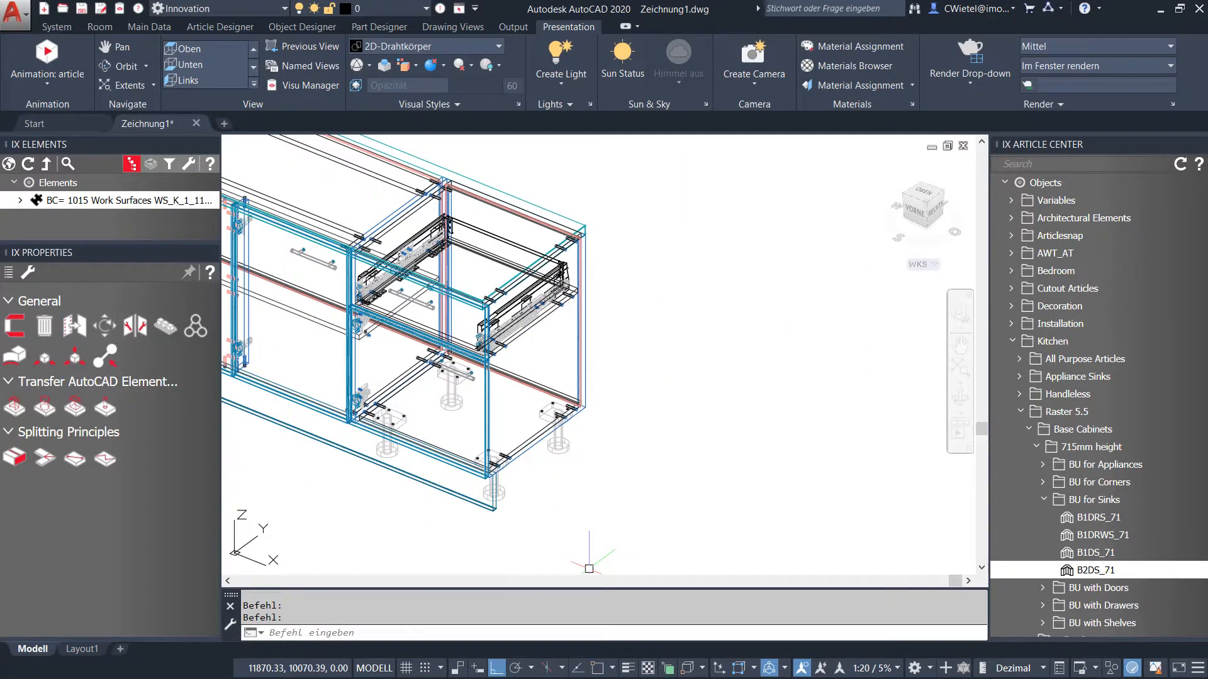
Replace the new cabinet's 2_Side_Frame_System connection with the Blum fitting BL_LBX_M_270_40Kg_BM_SW, keeping he_Handle_128 as the drawer handle
{"action": "left_click", "coordinate": [497, 412]}
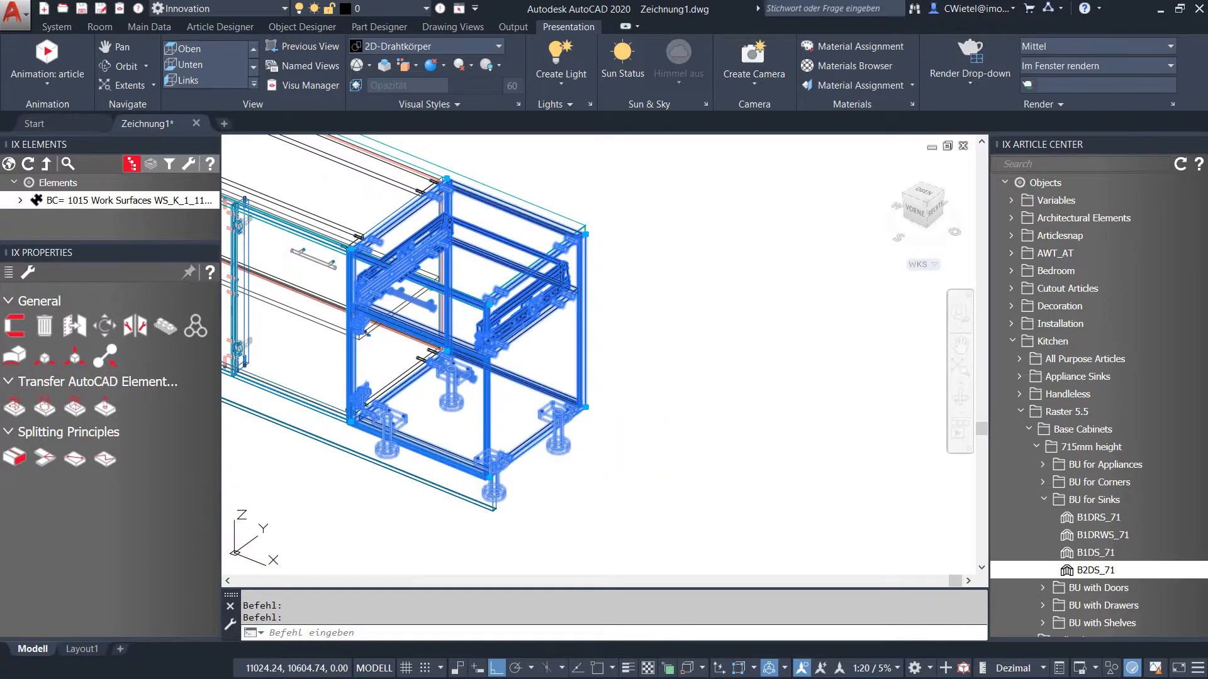
{"action": "left_click", "coordinate": [135, 327]}
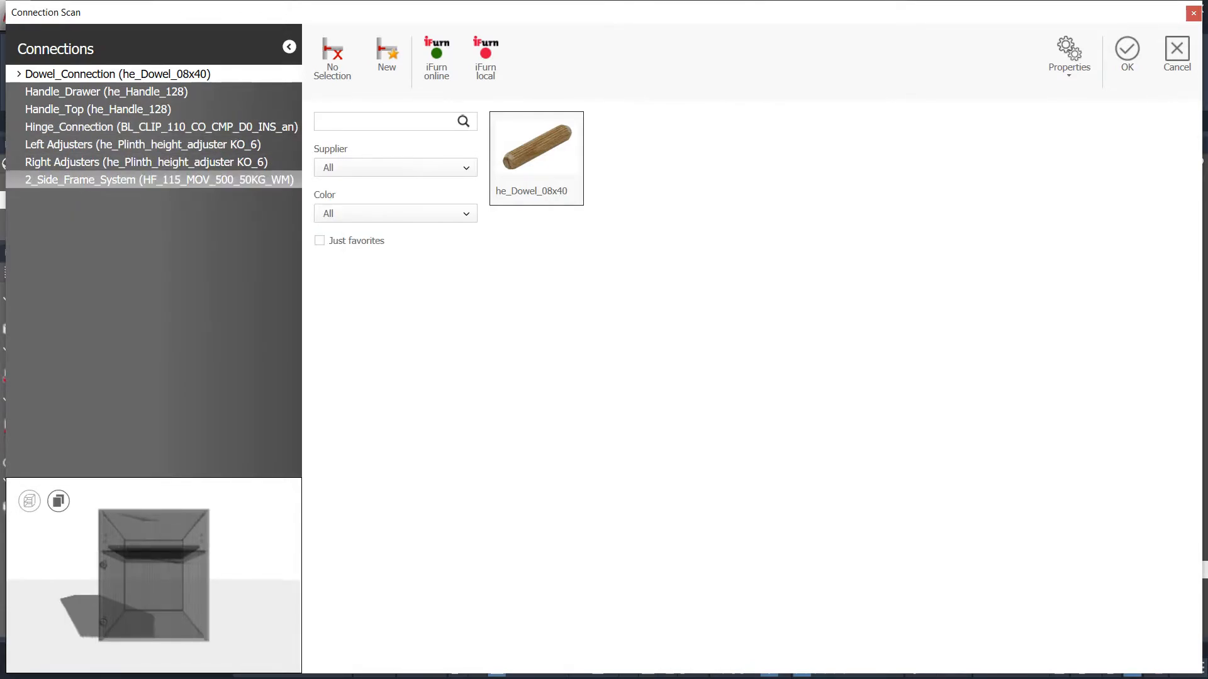
{"action": "left_click", "coordinate": [160, 180]}
{"action": "left_click", "coordinate": [396, 168]}
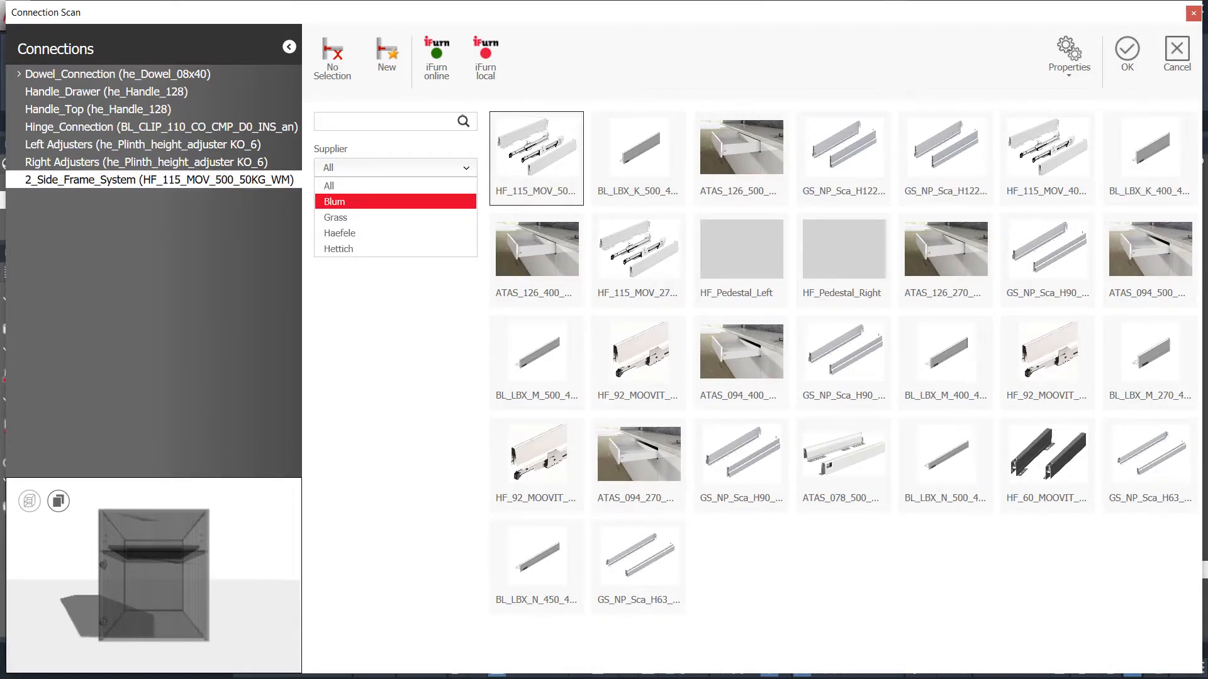
{"action": "left_click", "coordinate": [396, 202]}
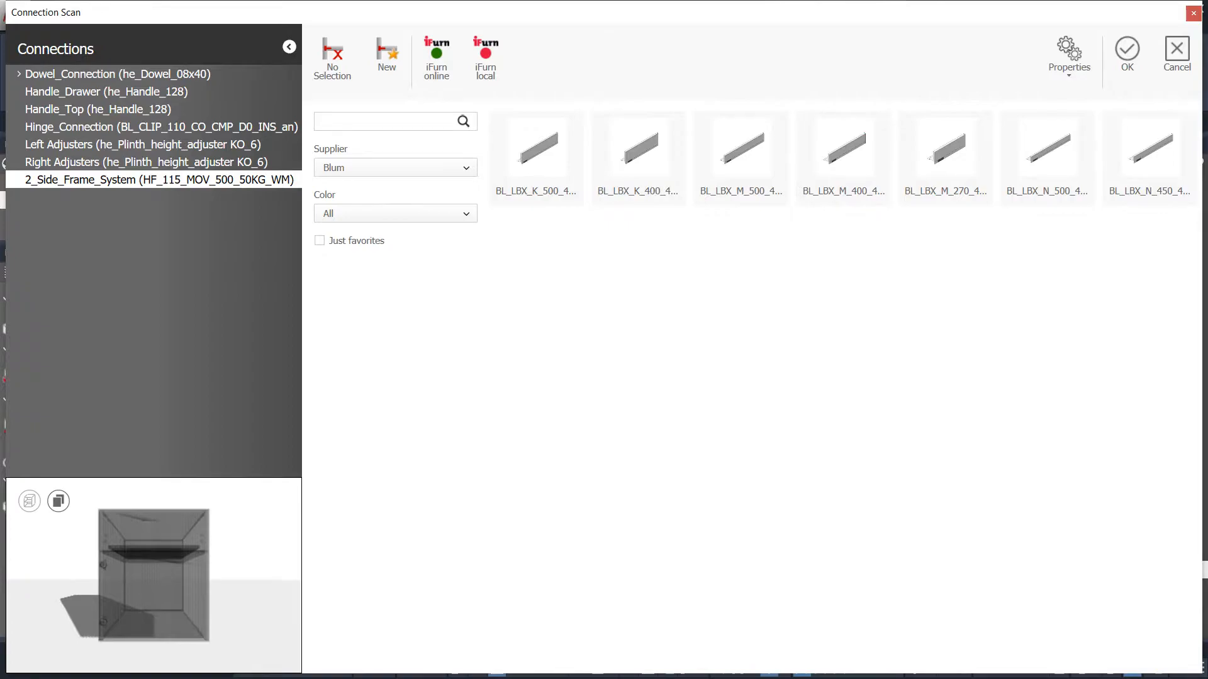
{"action": "left_click", "coordinate": [945, 158]}
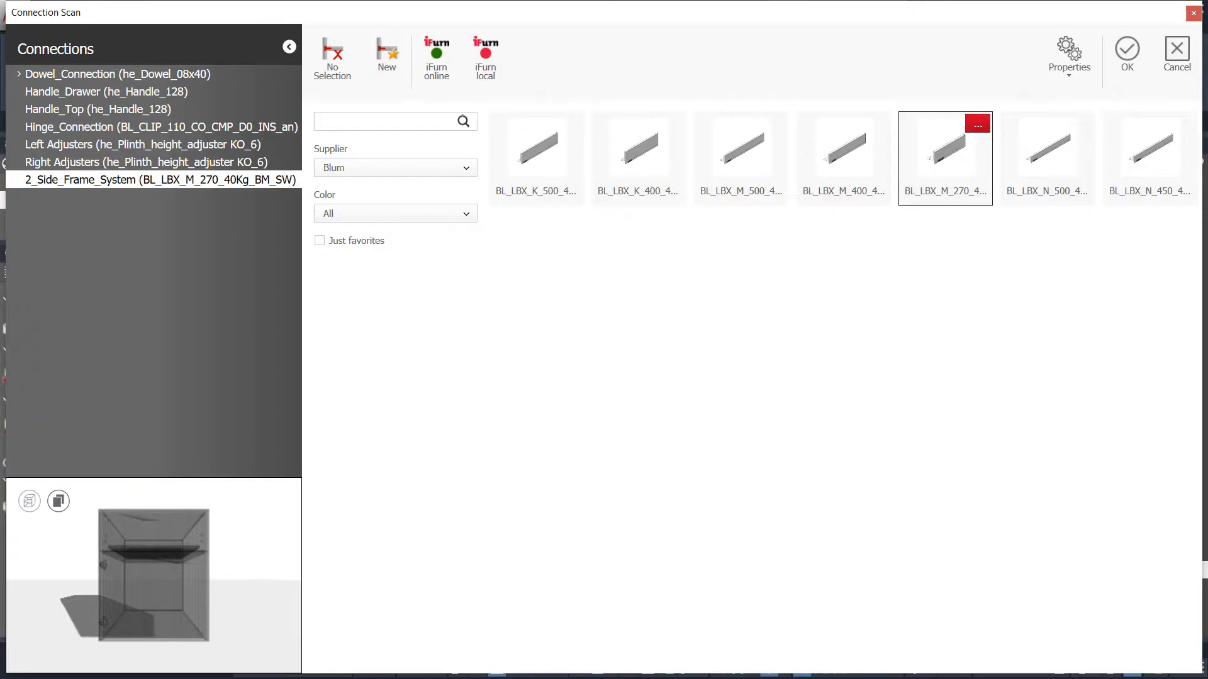
{"action": "left_click", "coordinate": [1128, 54]}
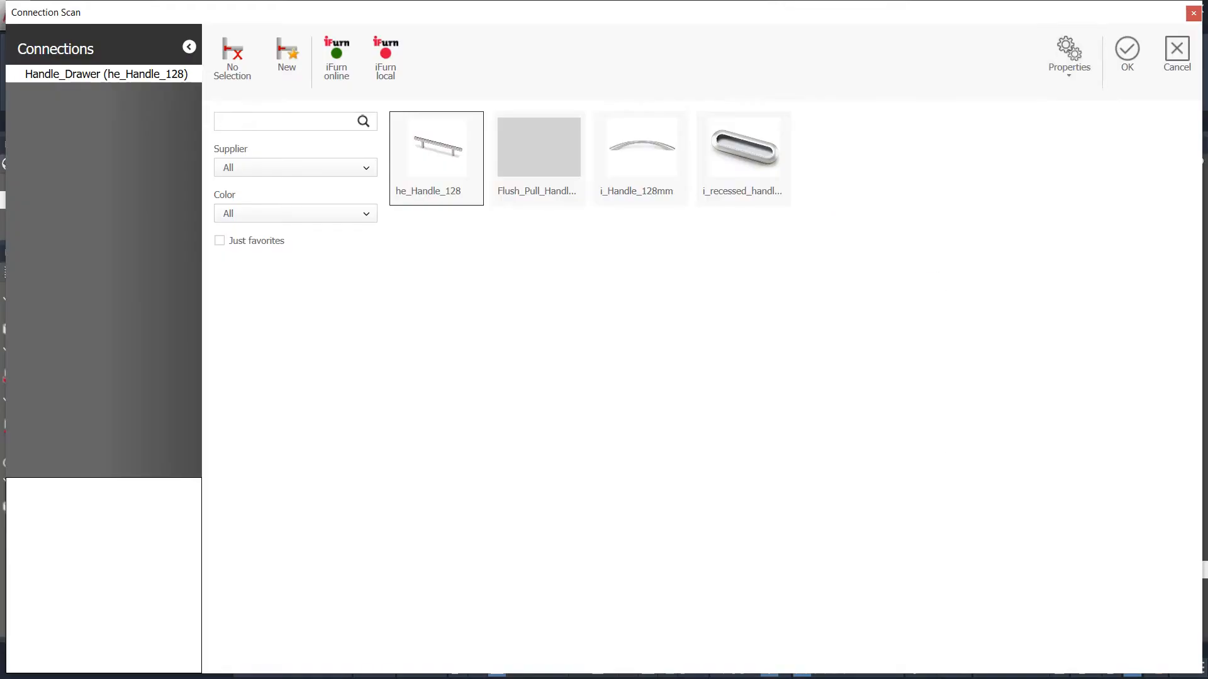
{"action": "left_click", "coordinate": [1127, 54]}
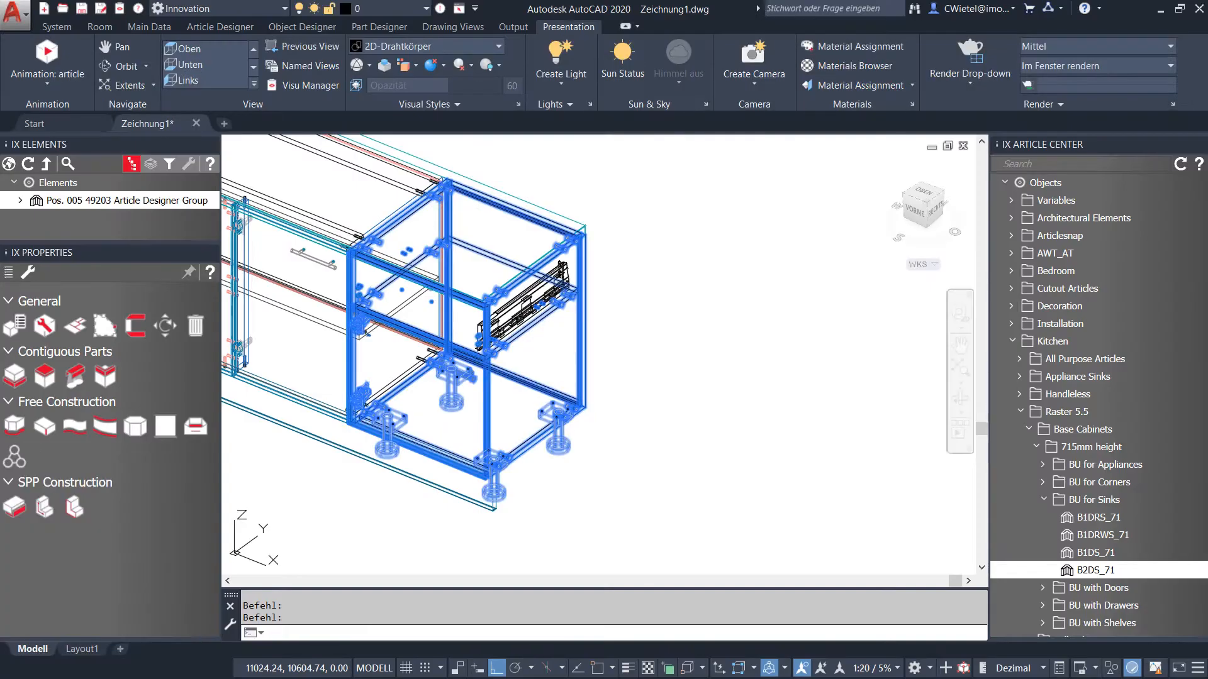
Check the exchanged drawer runners and open the connection scan for the new base cabinet
{"action": "scroll", "coordinate": [497, 265], "scroll_direction": "up", "scroll_amount": 5}
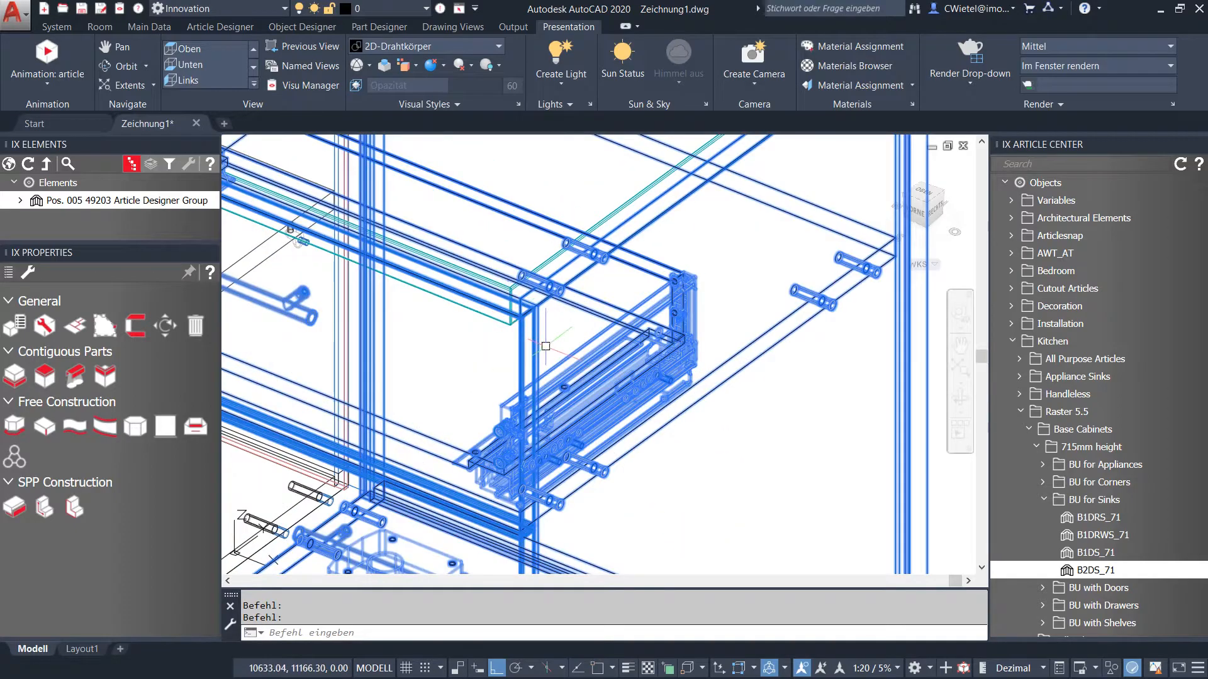
{"action": "mouse_move", "coordinate": [632, 366]}
{"action": "middle_mouse_down", "text": "shift"}
{"action": "mouse_move", "coordinate": [554, 372]}
{"action": "mouse_move", "coordinate": [619, 358]}
{"action": "middle_mouse_up", "text": "shift"}
{"action": "scroll", "coordinate": [590, 539], "scroll_direction": "down", "scroll_amount": 6}
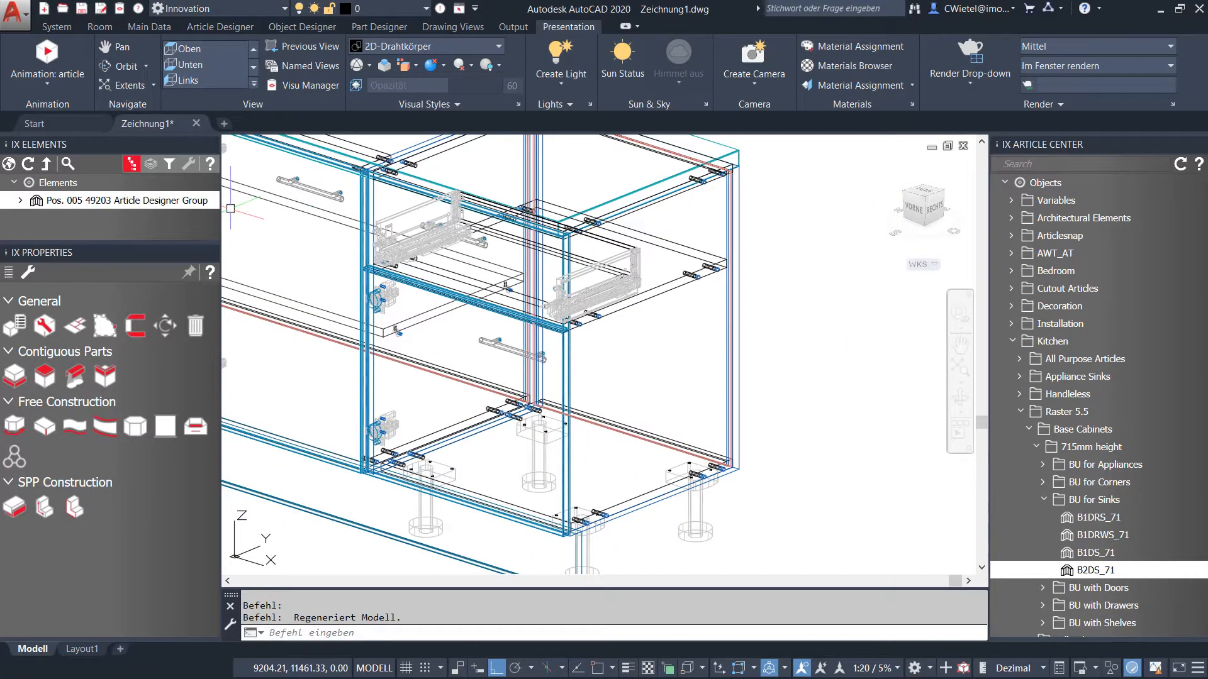
{"action": "left_click", "coordinate": [574, 474]}
{"action": "left_click", "coordinate": [136, 325]}
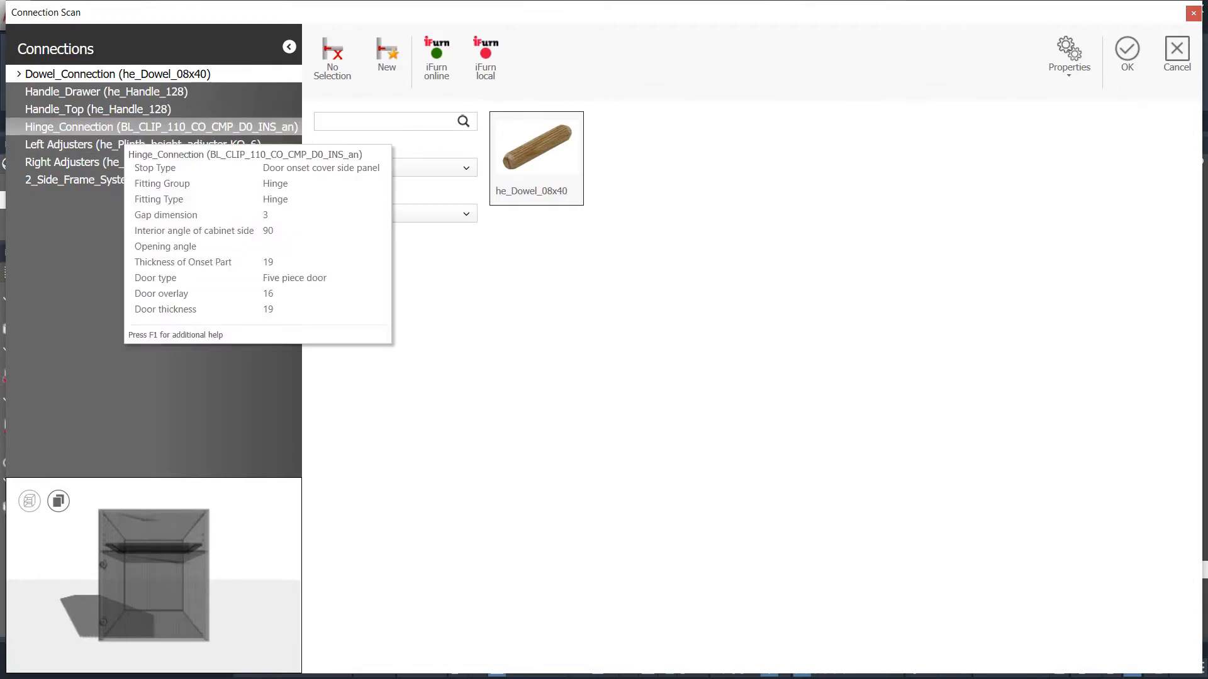
Start an iFurn online fitting selection for the cabinet's Hinge_Connection and confirm the connection scan
{"action": "left_click", "coordinate": [120, 128]}
{"action": "left_click", "coordinate": [395, 167]}
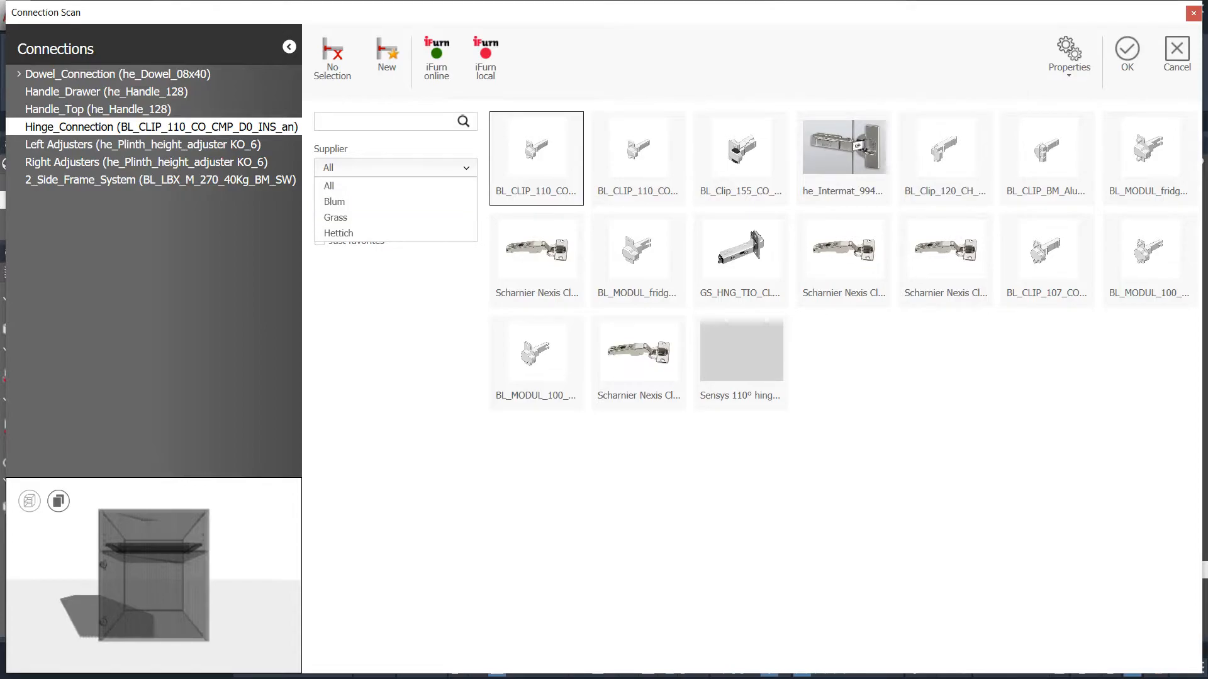
{"action": "left_click", "coordinate": [395, 167]}
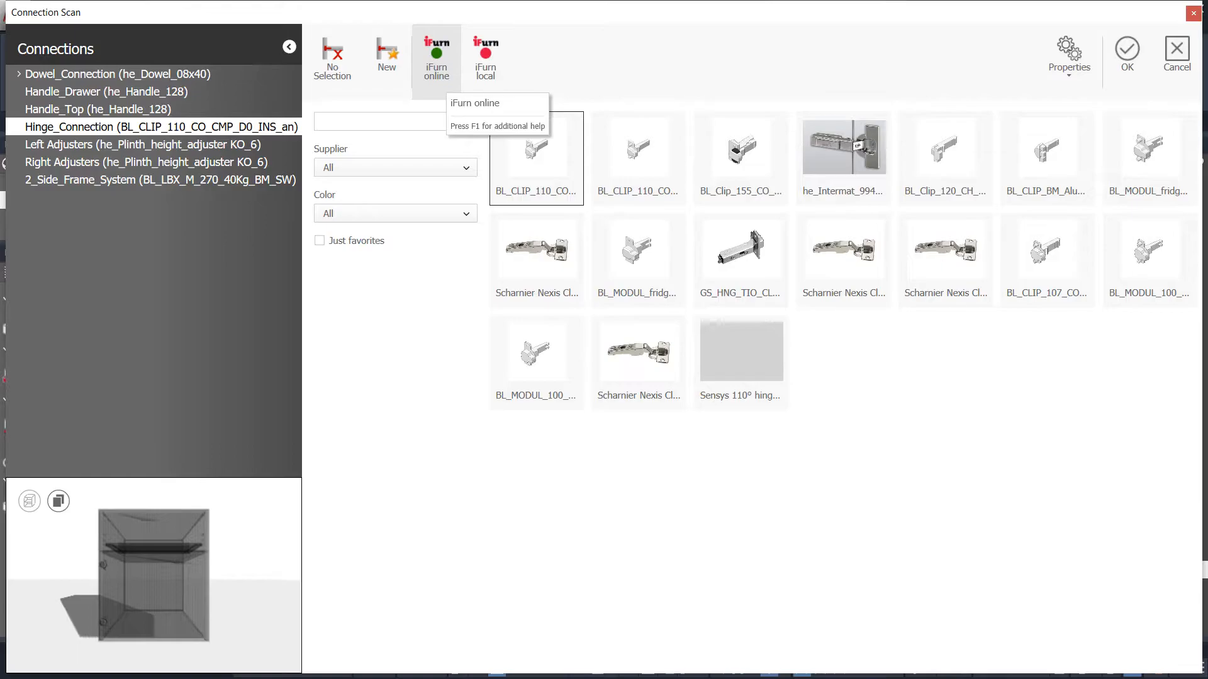
{"action": "left_click", "coordinate": [437, 60]}
{"action": "left_click", "coordinate": [1127, 54]}
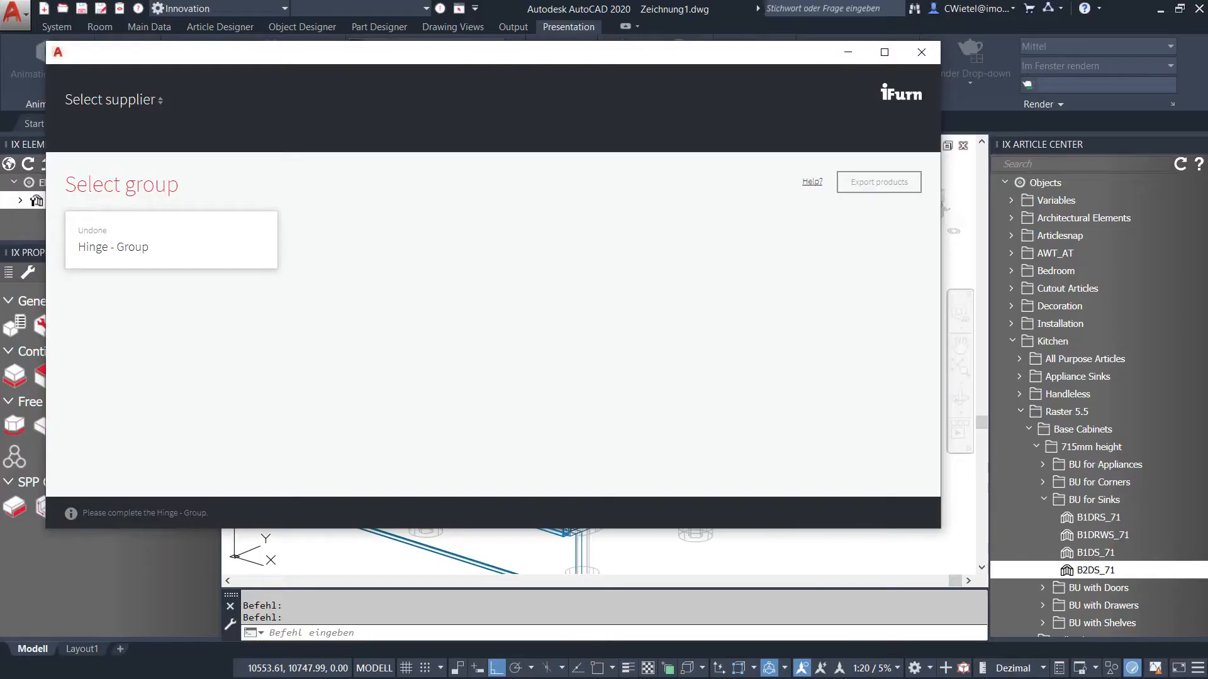
Open the Hinge group in iFurn, choose Grass as the hinge supplier and maximize the window
{"action": "left_click", "coordinate": [125, 237]}
{"action": "left_click", "coordinate": [421, 218]}
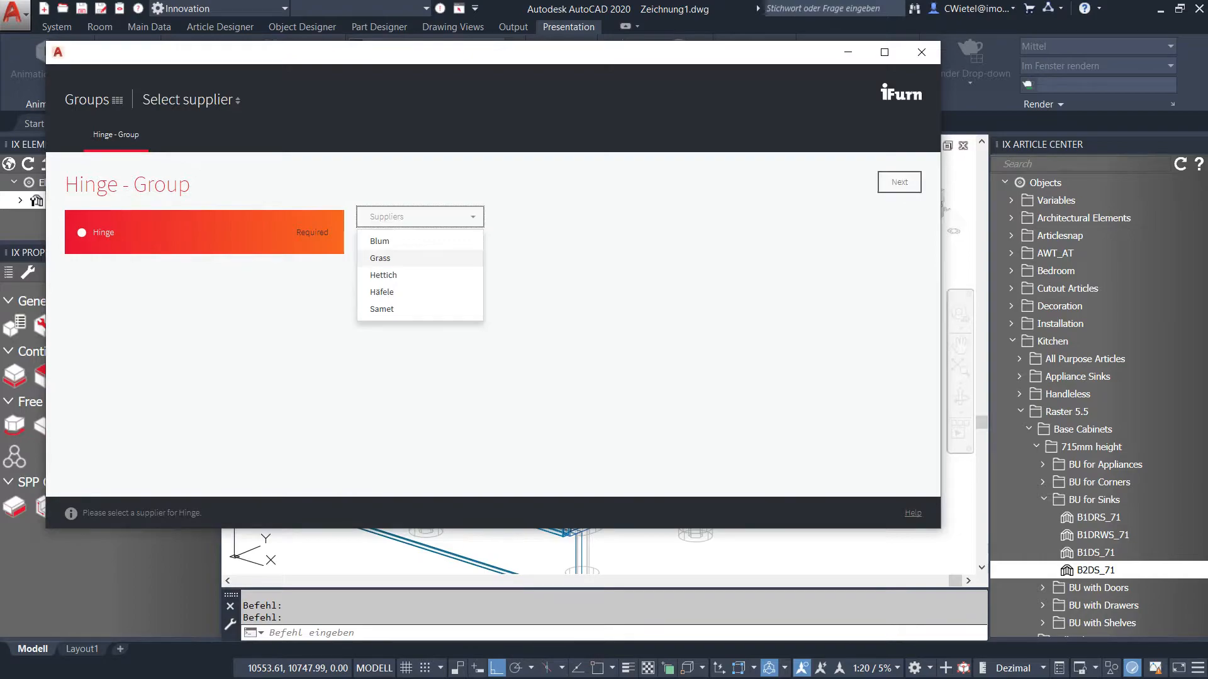
{"action": "left_click", "coordinate": [380, 258]}
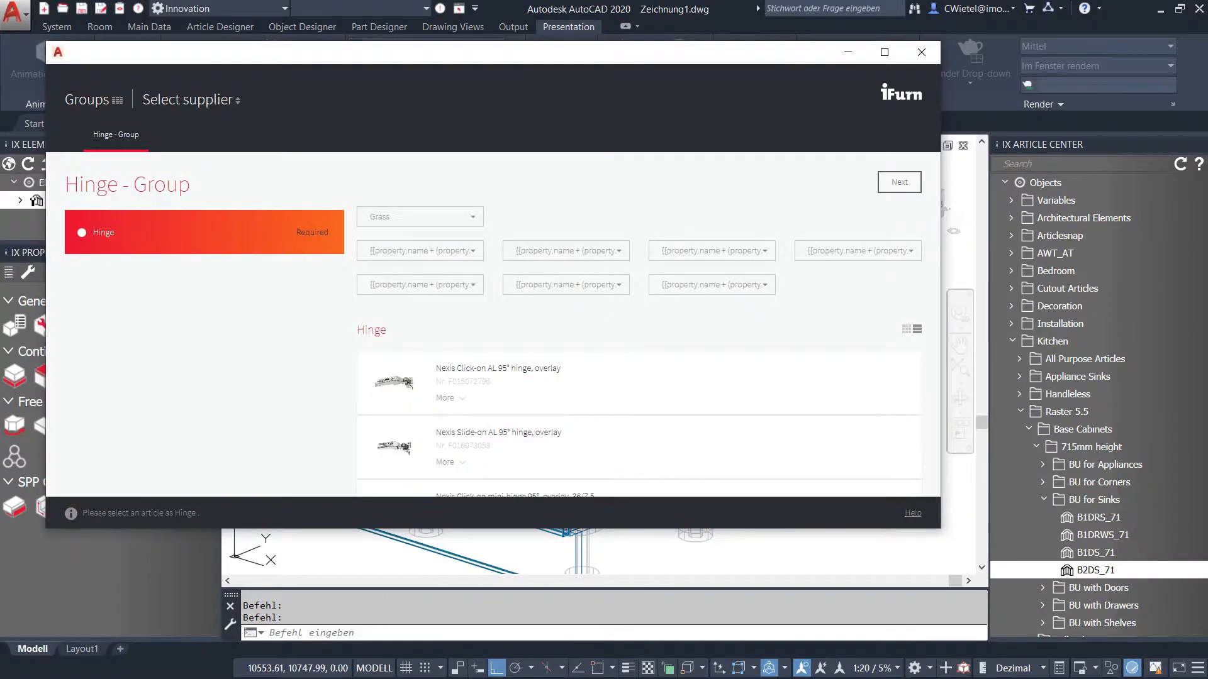
{"action": "key", "text": "super+Up"}
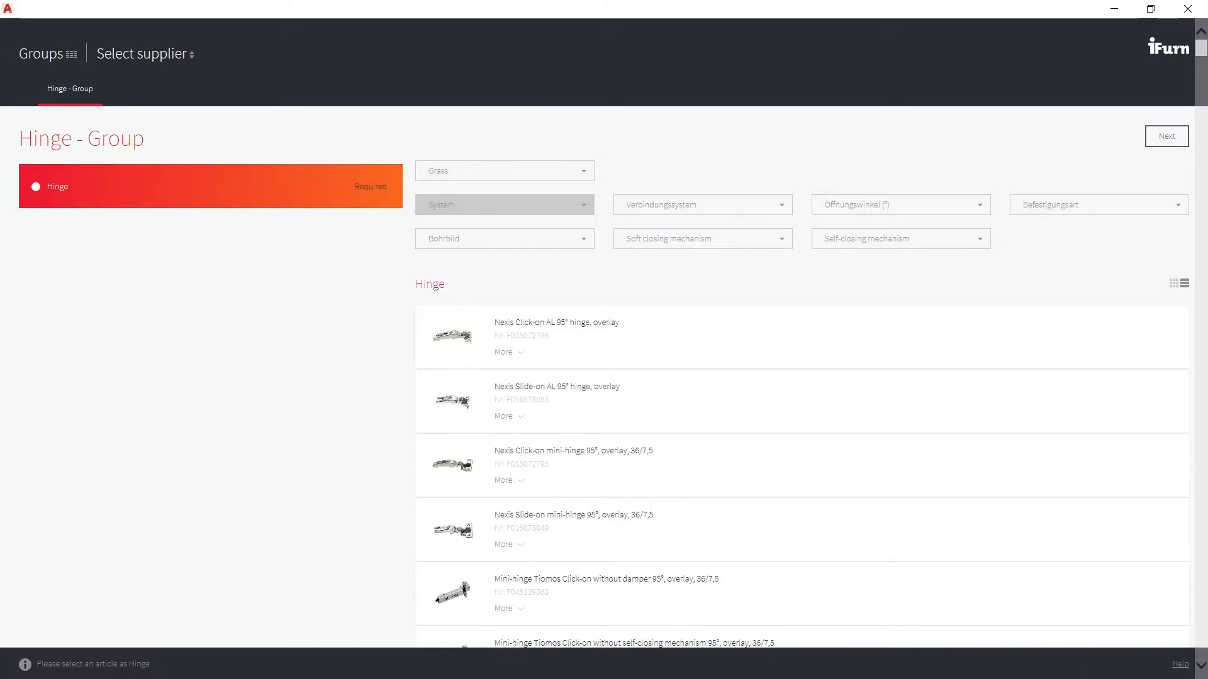
Filter the hinges by system Nexis, opening angle 110 and Screw-on fastening, and select Nexis Click-on hinge 110°, overlay, 48/9
{"action": "left_click", "coordinate": [505, 205]}
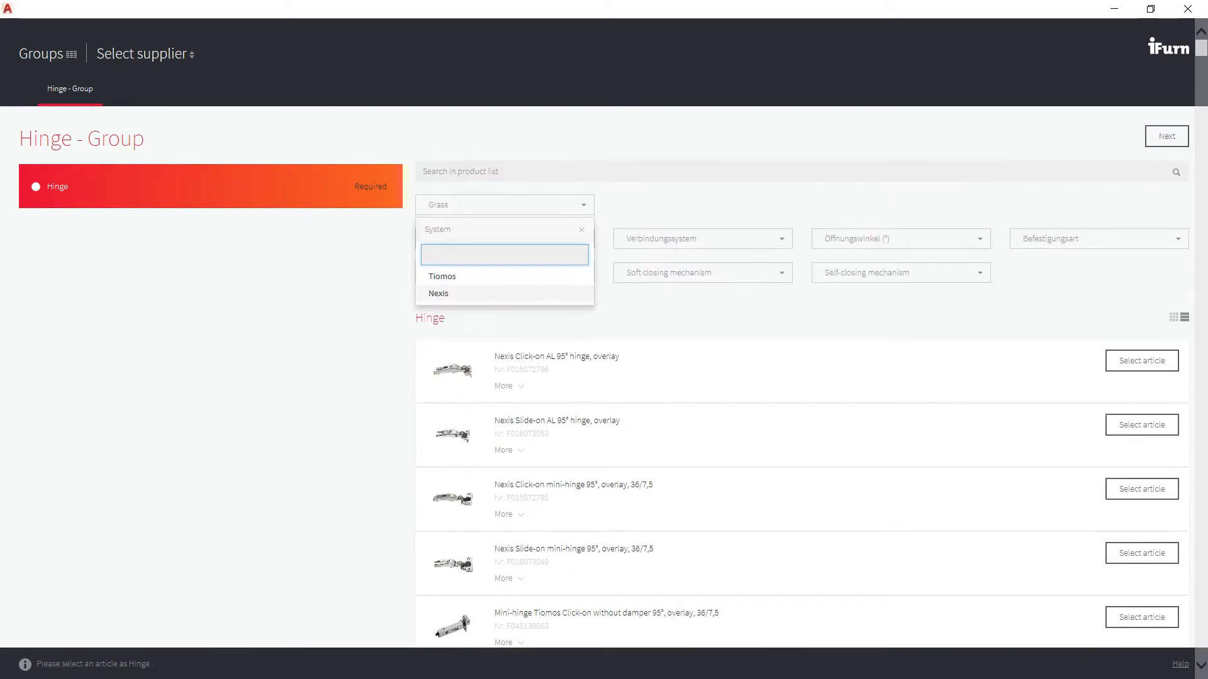
{"action": "left_click", "coordinate": [505, 294]}
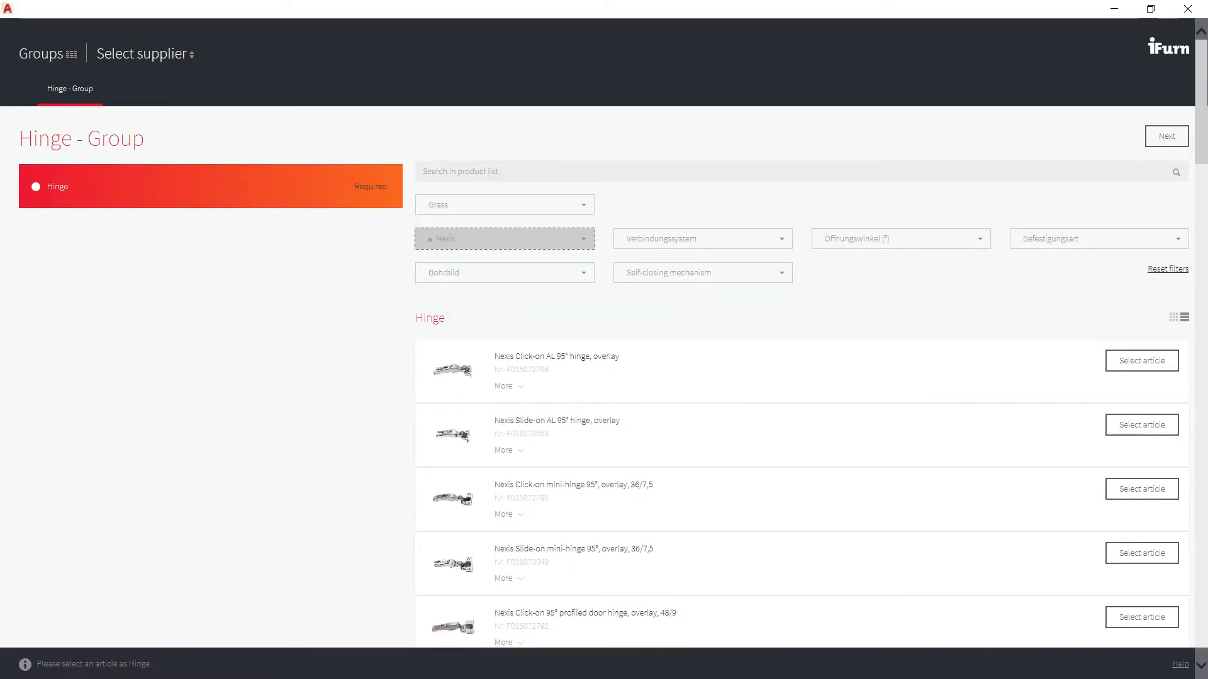
{"action": "left_click", "coordinate": [901, 238]}
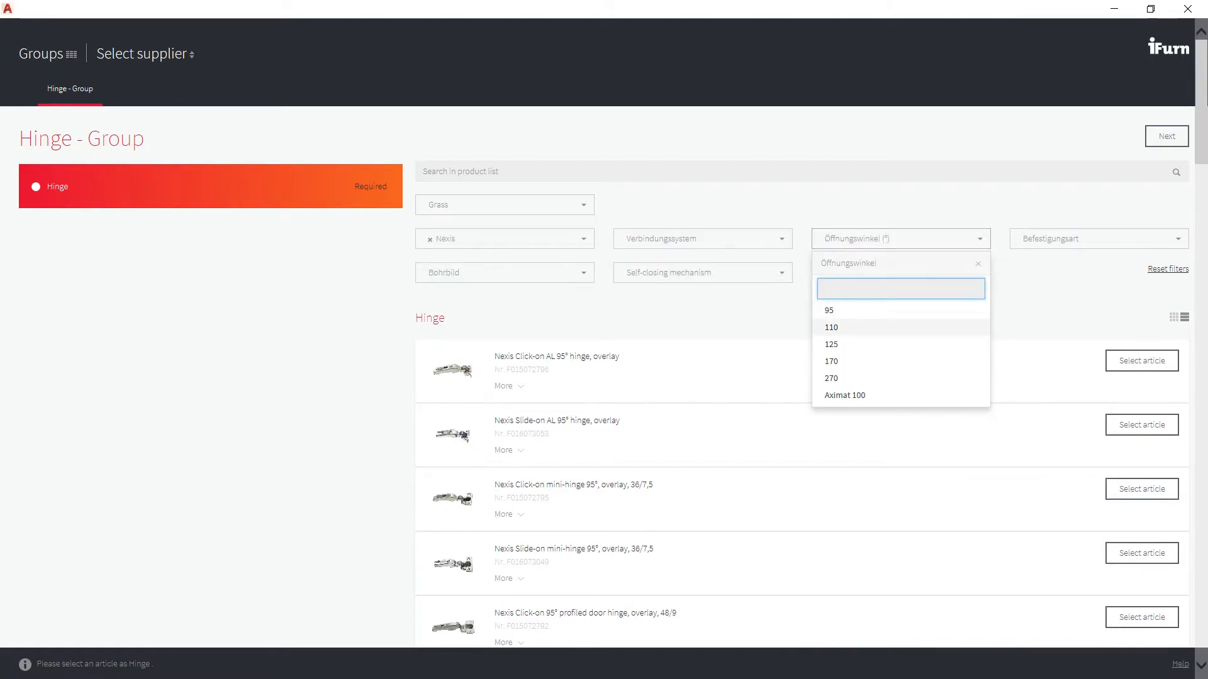
{"action": "left_click", "coordinate": [831, 327]}
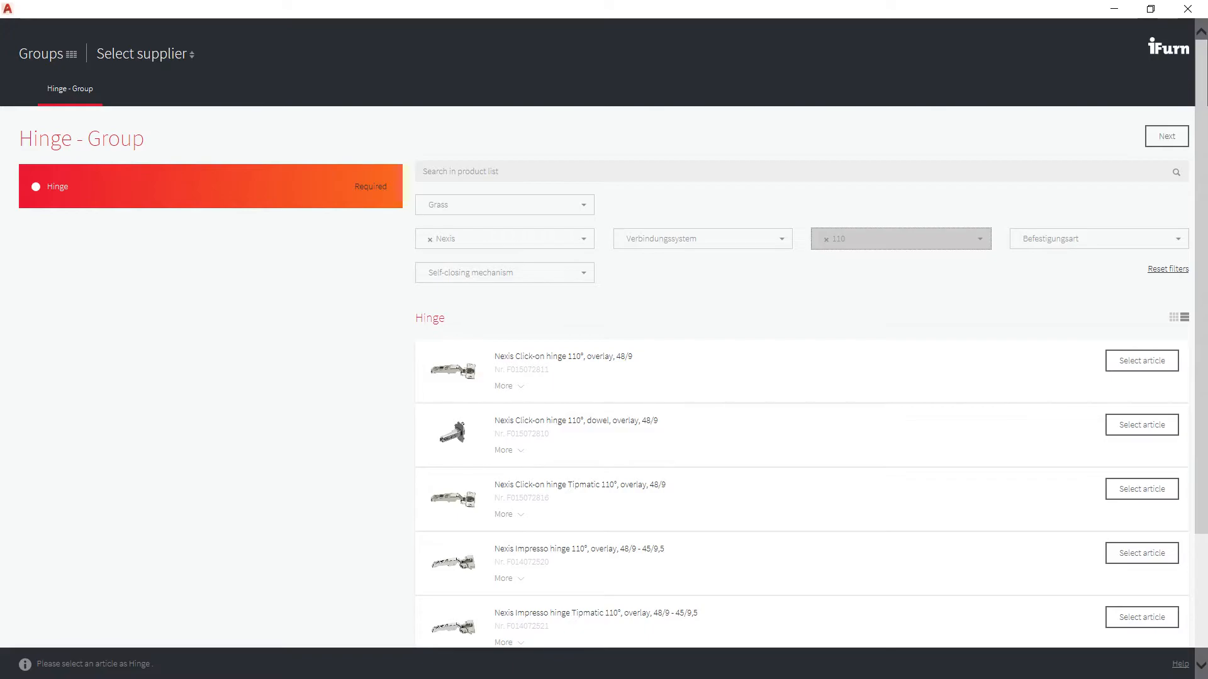
{"action": "left_click", "coordinate": [522, 277]}
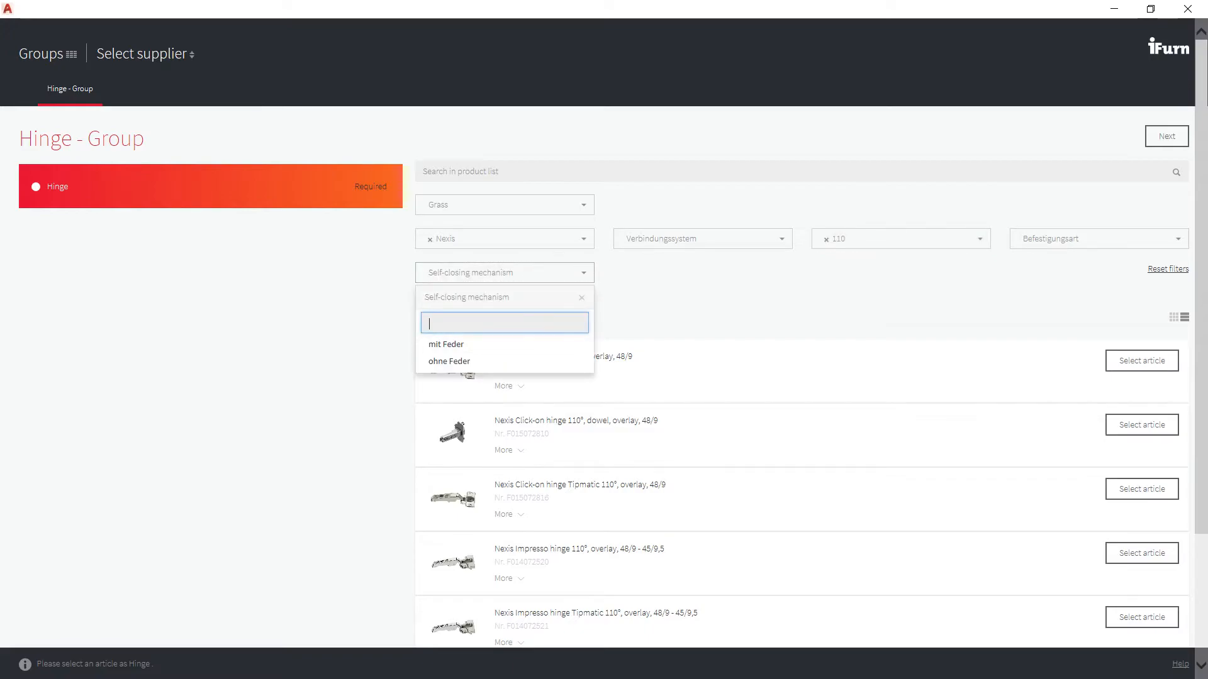
{"action": "left_click", "coordinate": [582, 298]}
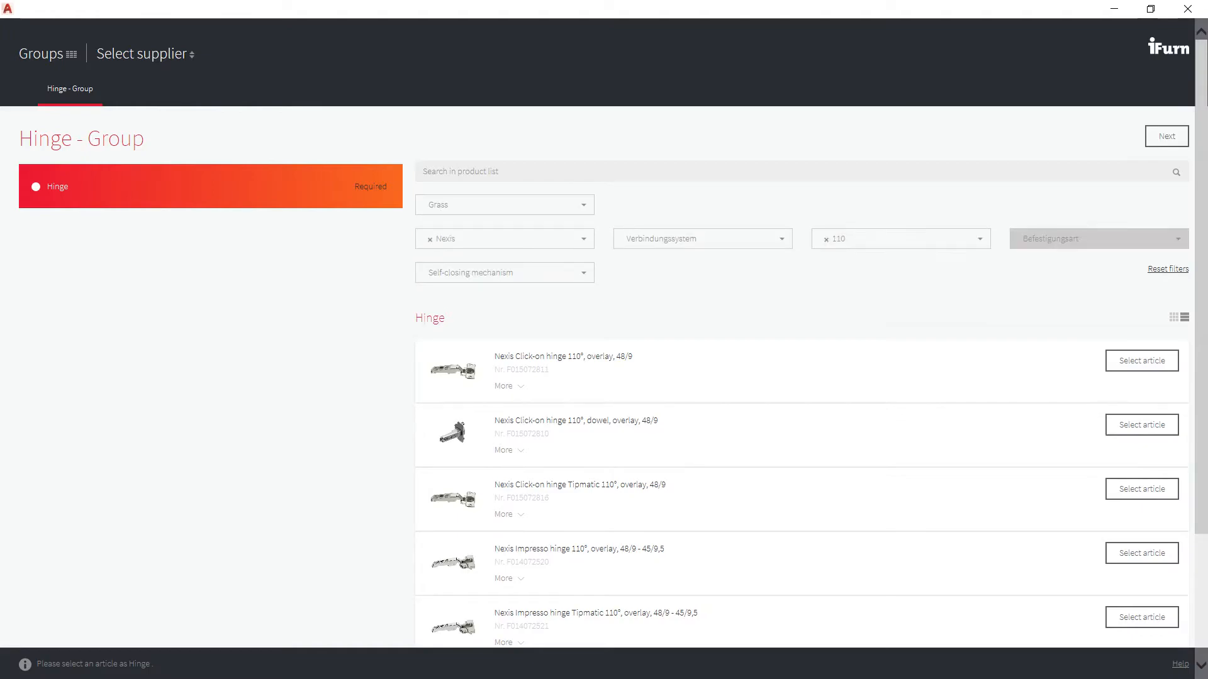
{"action": "left_click", "coordinate": [1082, 239]}
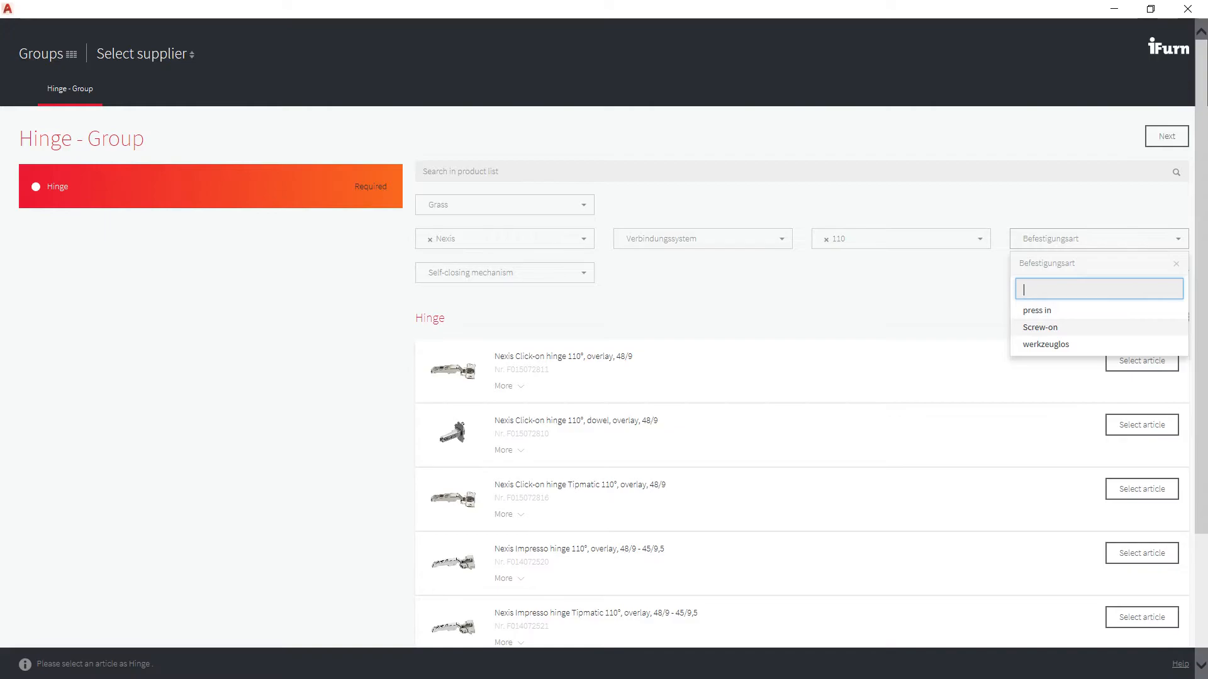
{"action": "left_click", "coordinate": [1040, 327]}
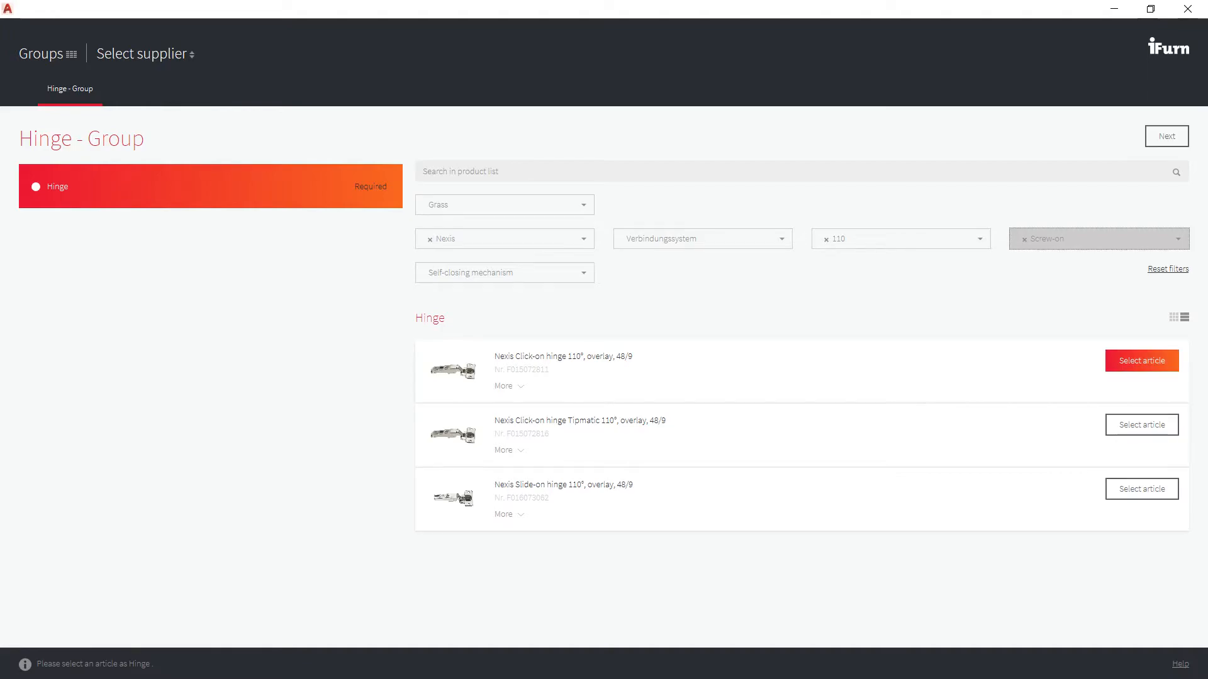
{"action": "left_click", "coordinate": [1142, 361]}
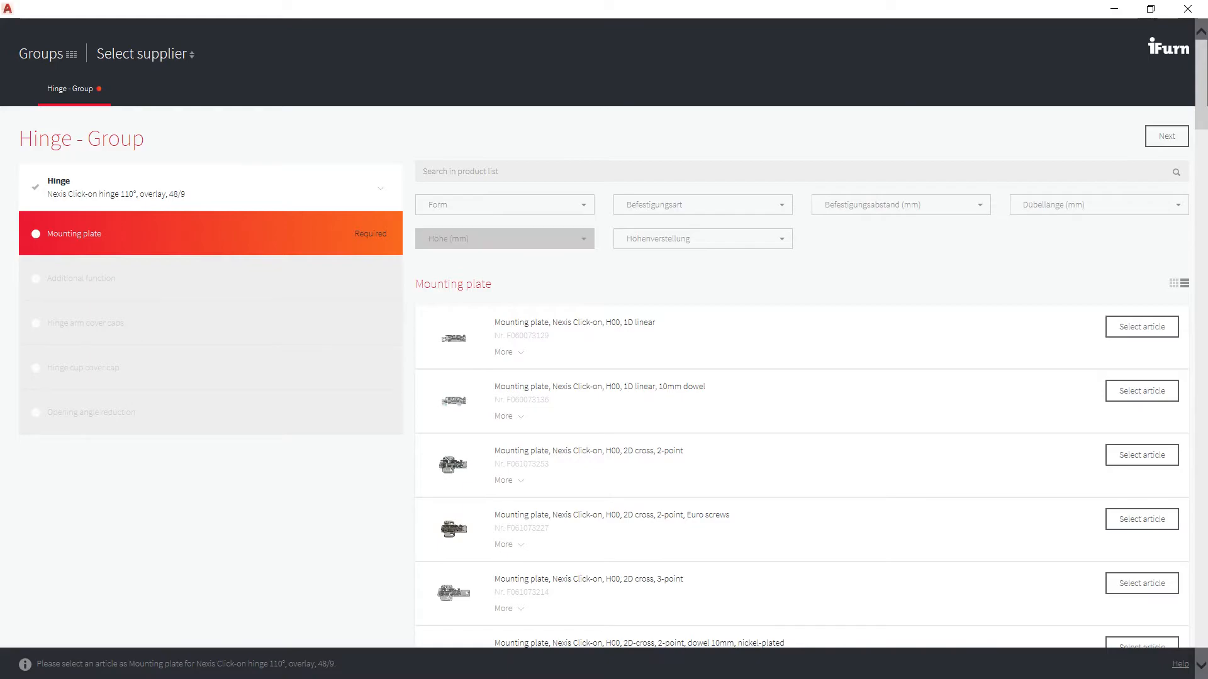
Filter the mounting plates by Cruciform shape and height 3 mm, and select Mounting plate, Nexis Click-on, H03, 2D cross, 2-point
{"action": "left_click", "coordinate": [503, 204]}
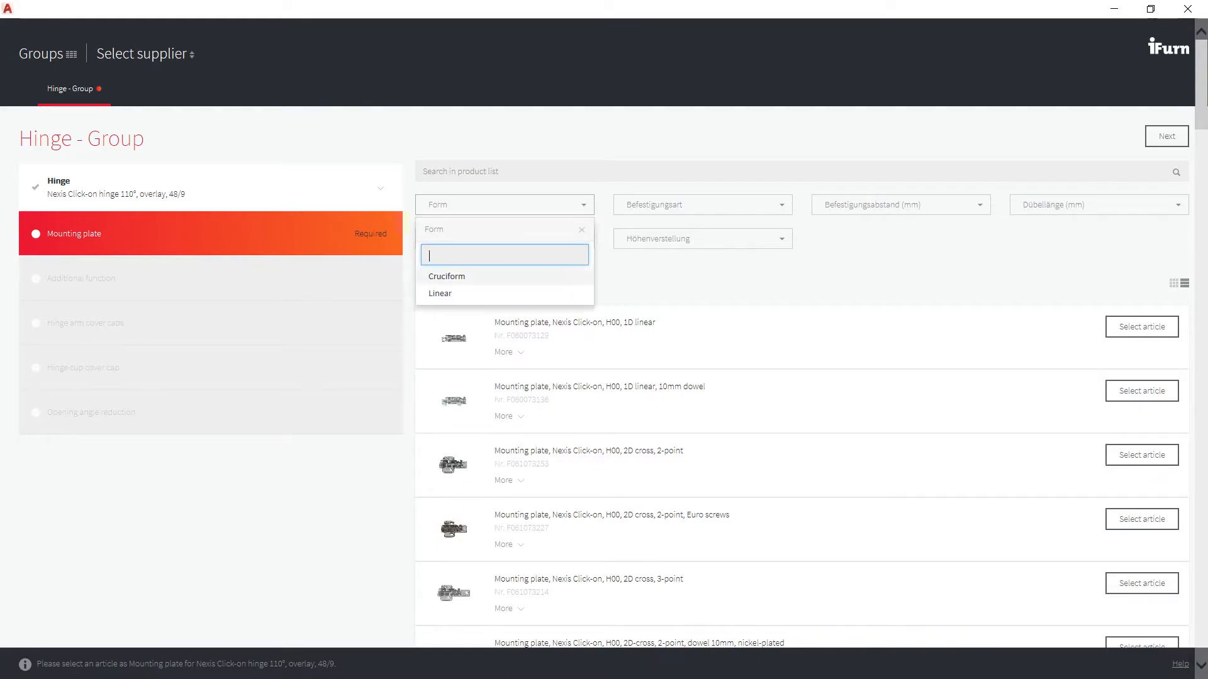
{"action": "left_click", "coordinate": [447, 276]}
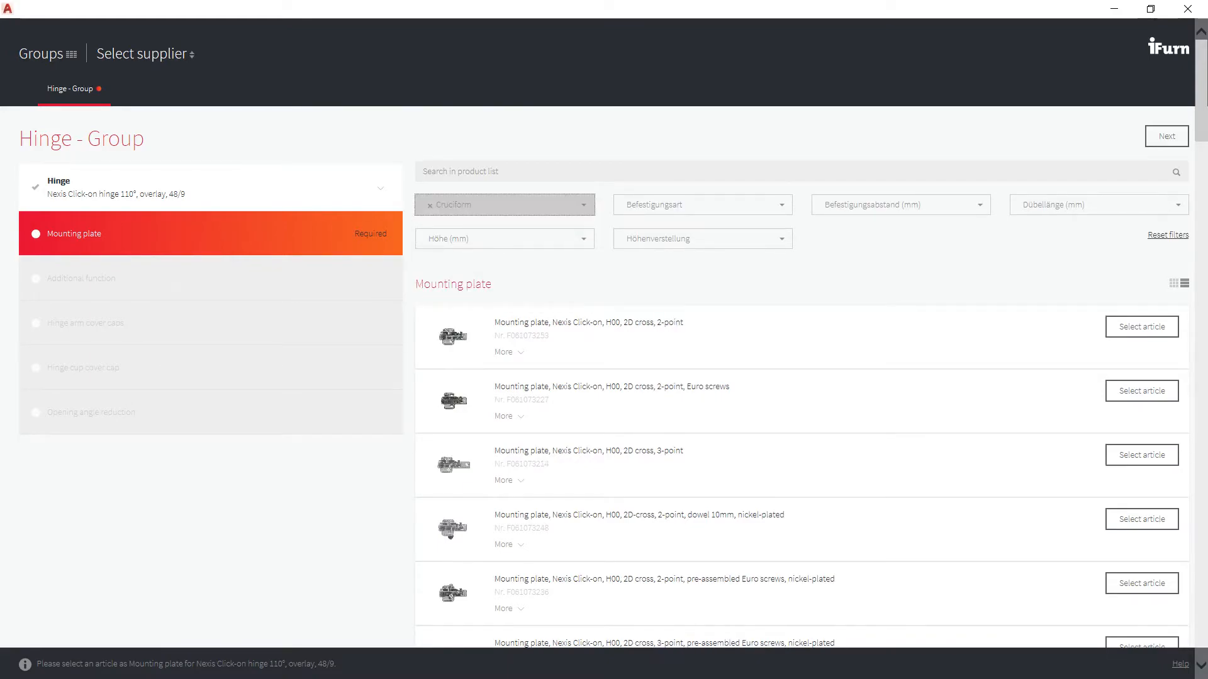
{"action": "left_click", "coordinate": [505, 238]}
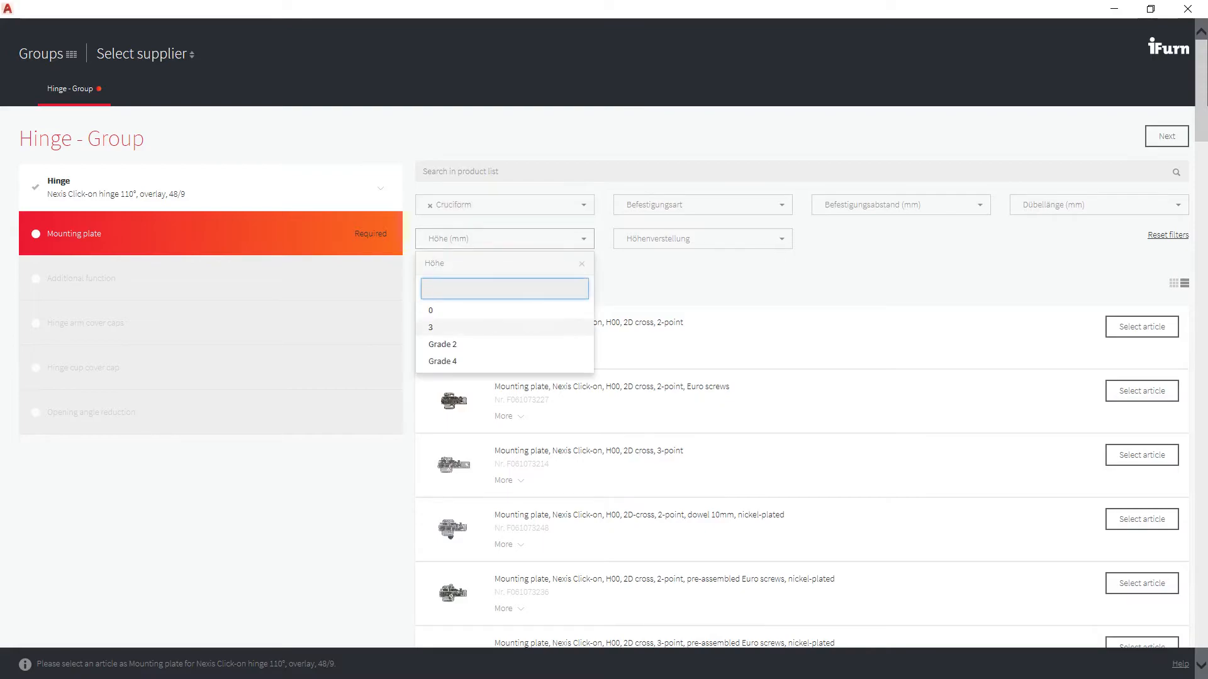
{"action": "left_click", "coordinate": [441, 326]}
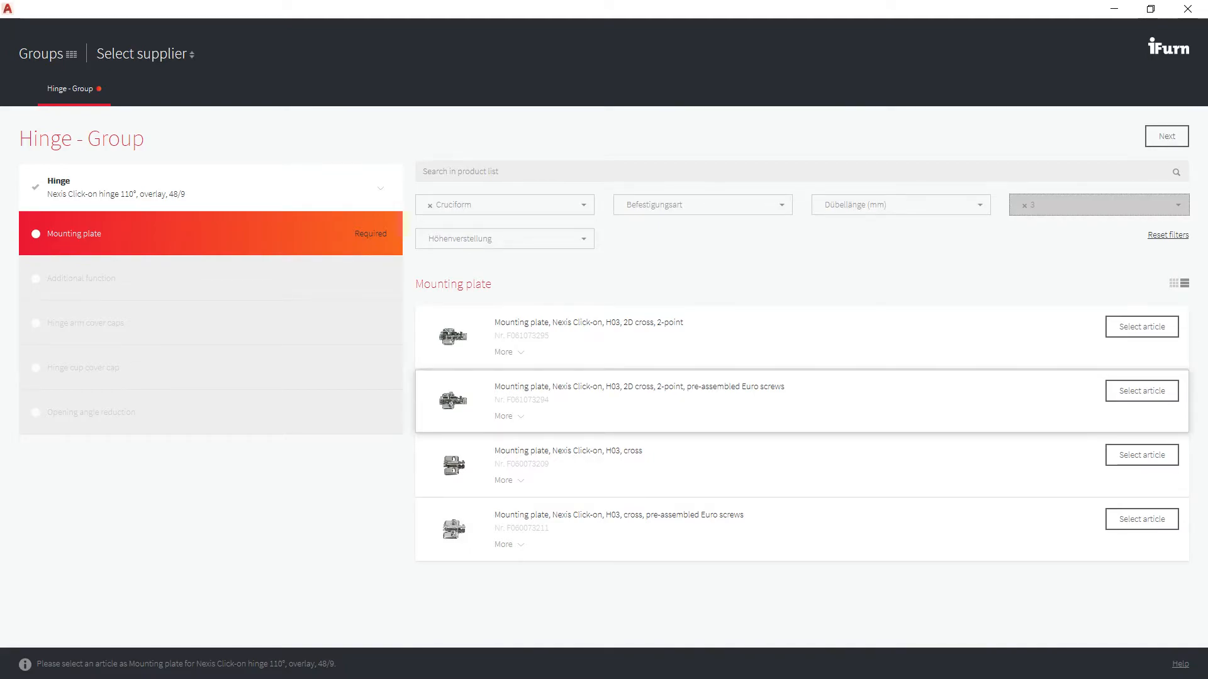
{"action": "left_click", "coordinate": [1142, 327]}
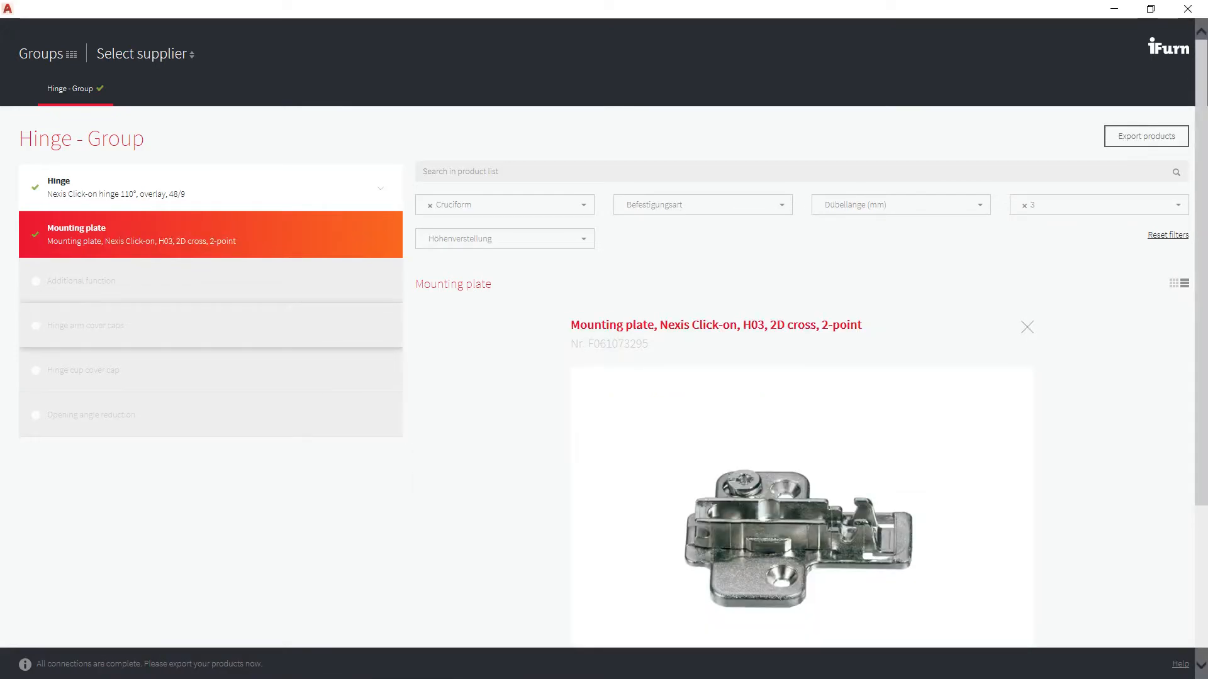
Add the Soft-close Pin as additional function, export the products and apply the resulting Nexis connector set to the cabinet
{"action": "left_click", "coordinate": [211, 281]}
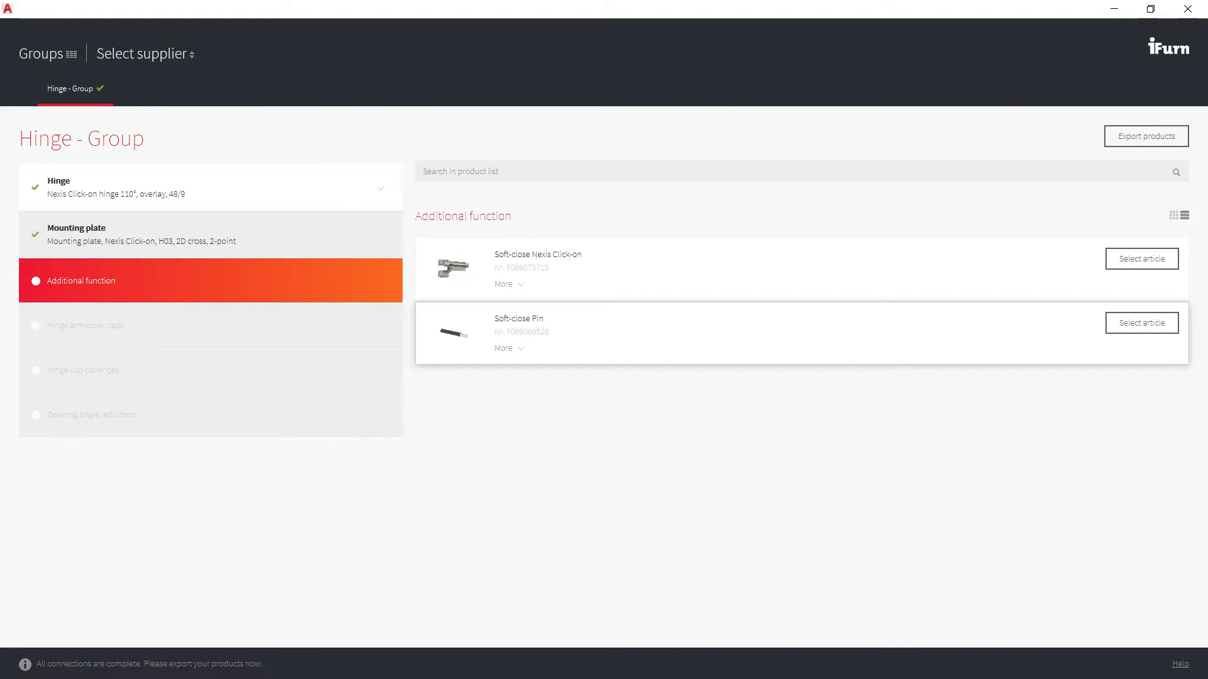
{"action": "left_click", "coordinate": [1142, 323]}
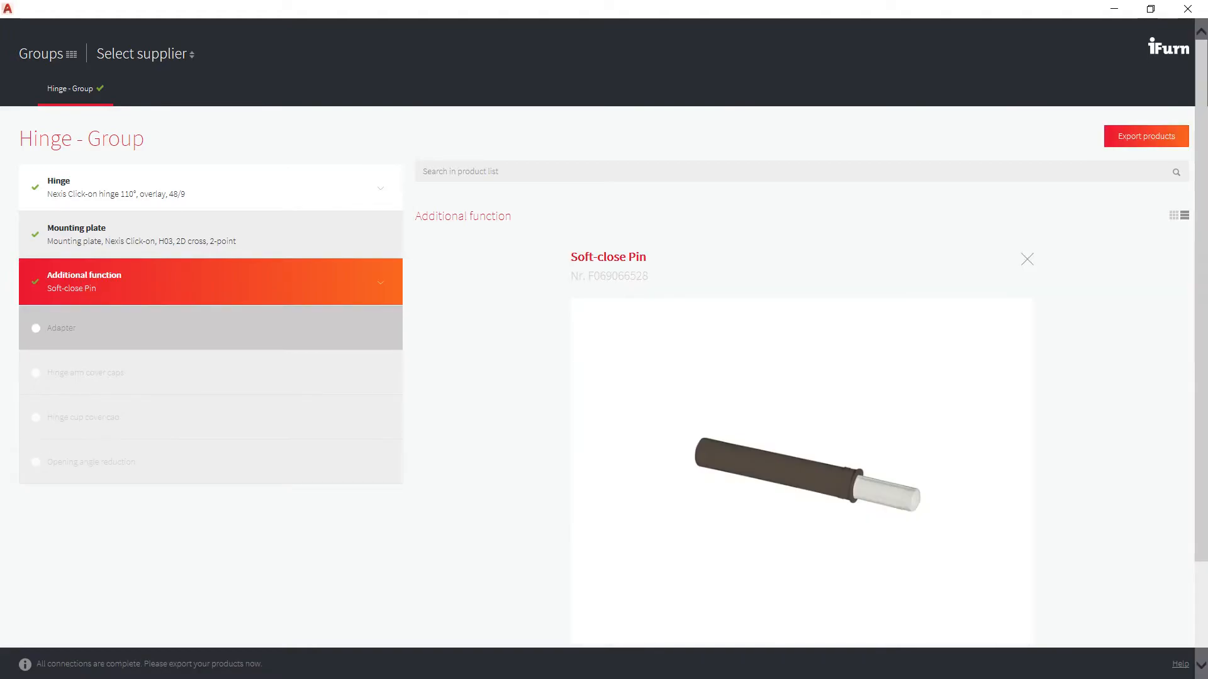
{"action": "left_click", "coordinate": [1146, 136]}
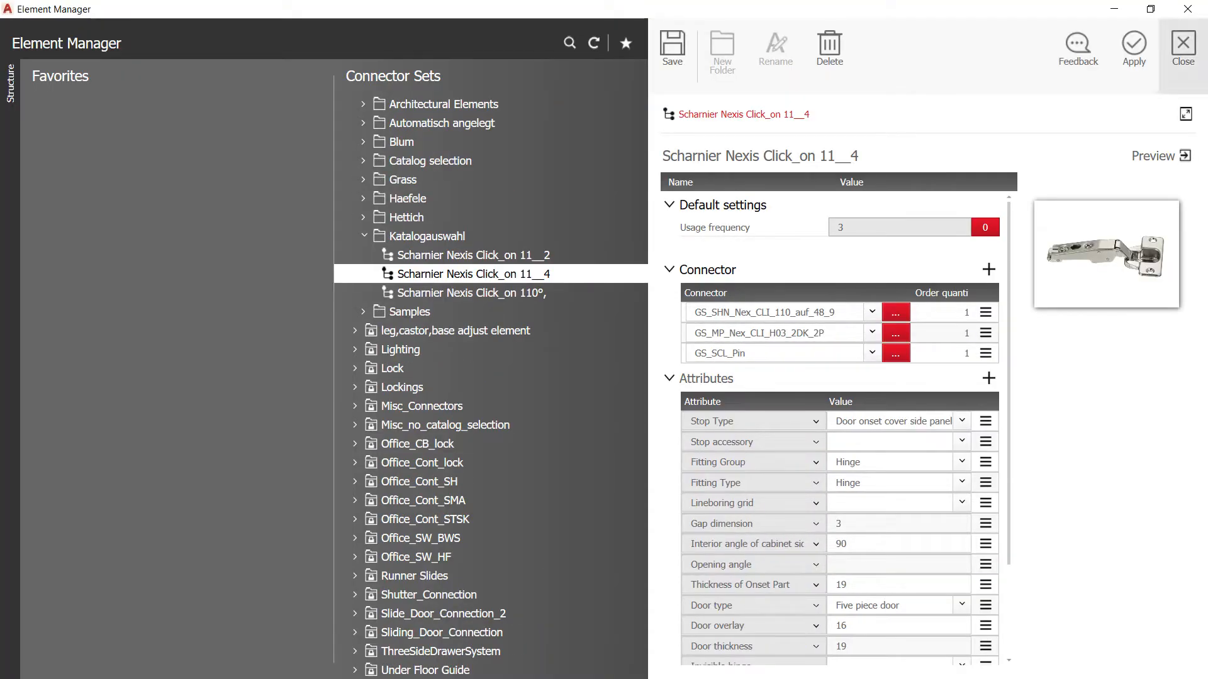
{"action": "left_click", "coordinate": [1134, 47]}
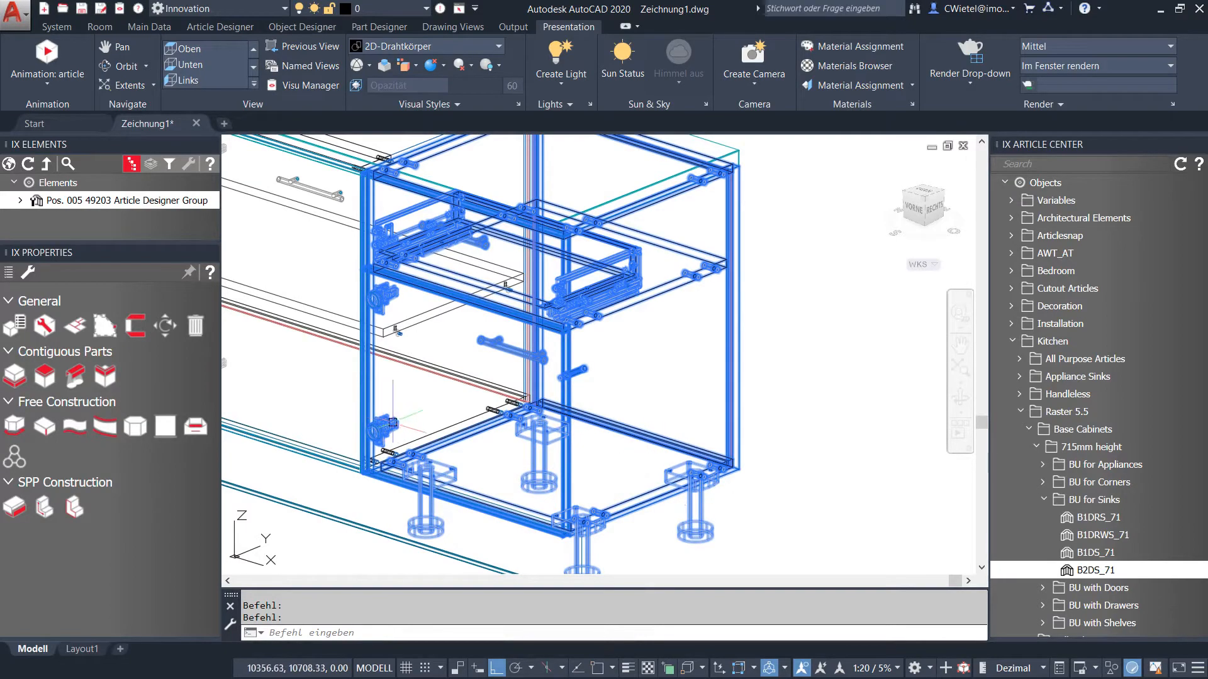
Inspect the exchanged hinges and the door handle on the new cabinet in the wireframe model
{"action": "scroll", "coordinate": [378, 448], "scroll_direction": "up", "scroll_amount": 2}
{"action": "scroll", "coordinate": [378, 448], "scroll_direction": "up", "scroll_amount": 5}
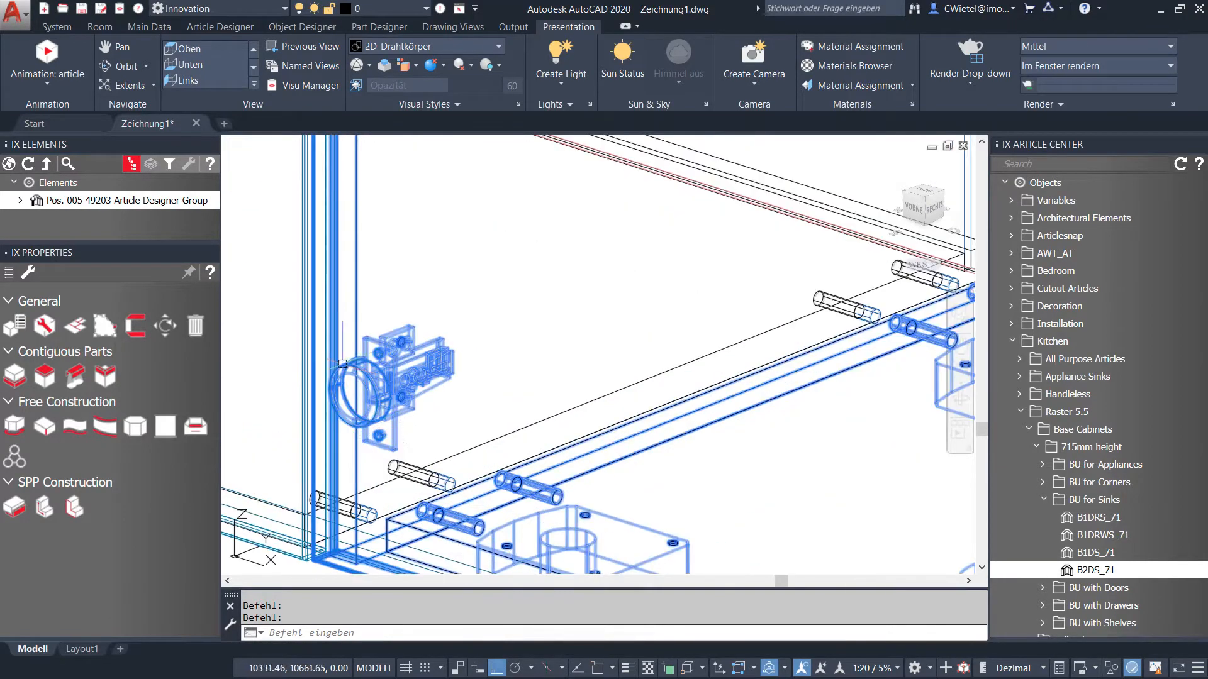
{"action": "scroll", "coordinate": [368, 395], "scroll_direction": "down", "scroll_amount": 5}
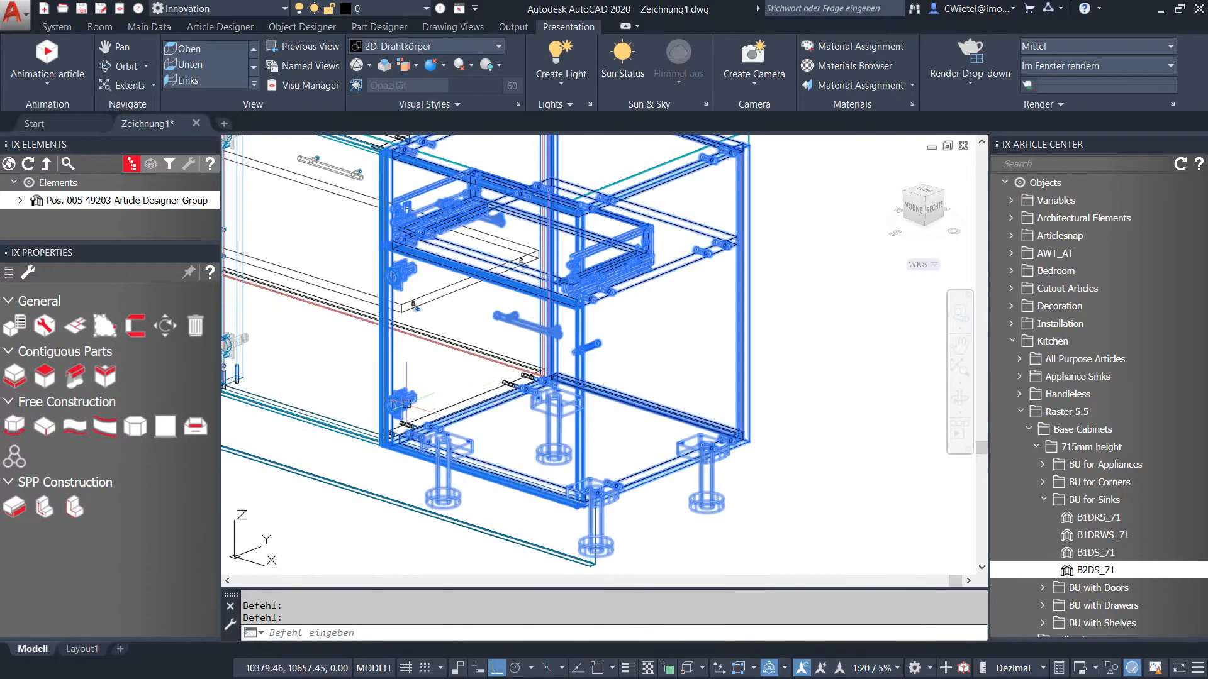
{"action": "scroll", "coordinate": [412, 412], "scroll_direction": "up", "scroll_amount": 4}
{"action": "mouse_move", "coordinate": [583, 367]}
{"action": "middle_mouse_down", "text": "shift"}
{"action": "mouse_move", "coordinate": [462, 353]}
{"action": "mouse_move", "coordinate": [591, 347]}
{"action": "middle_mouse_up", "text": "shift"}
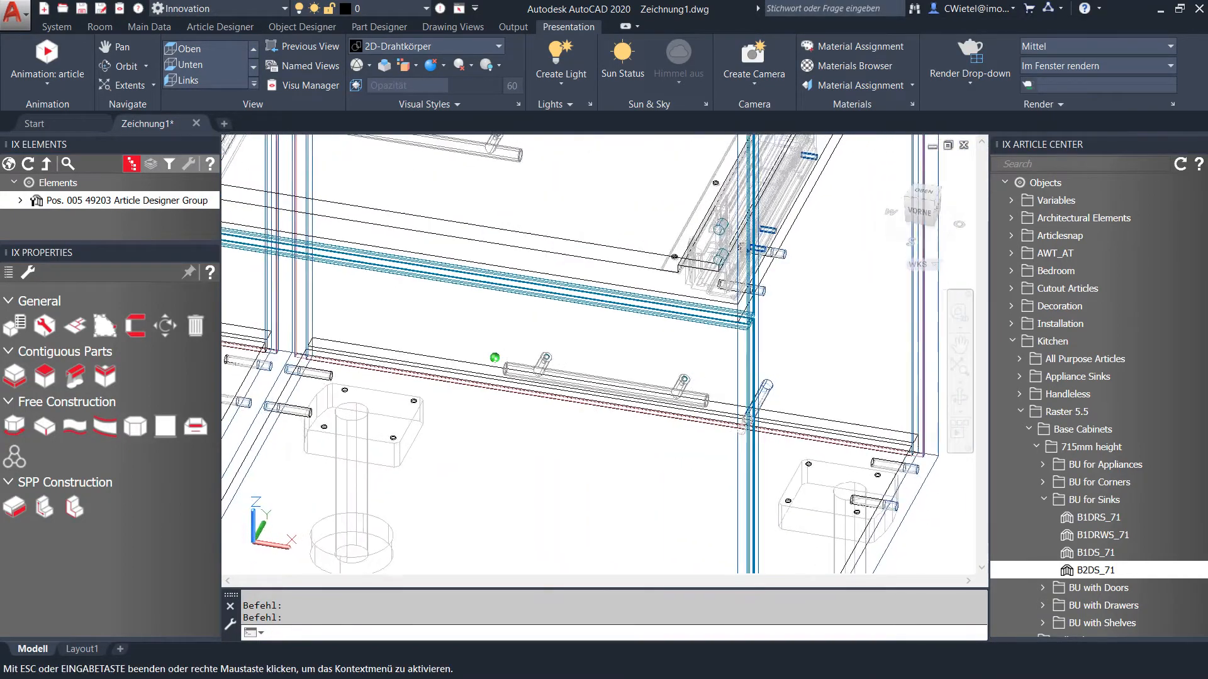